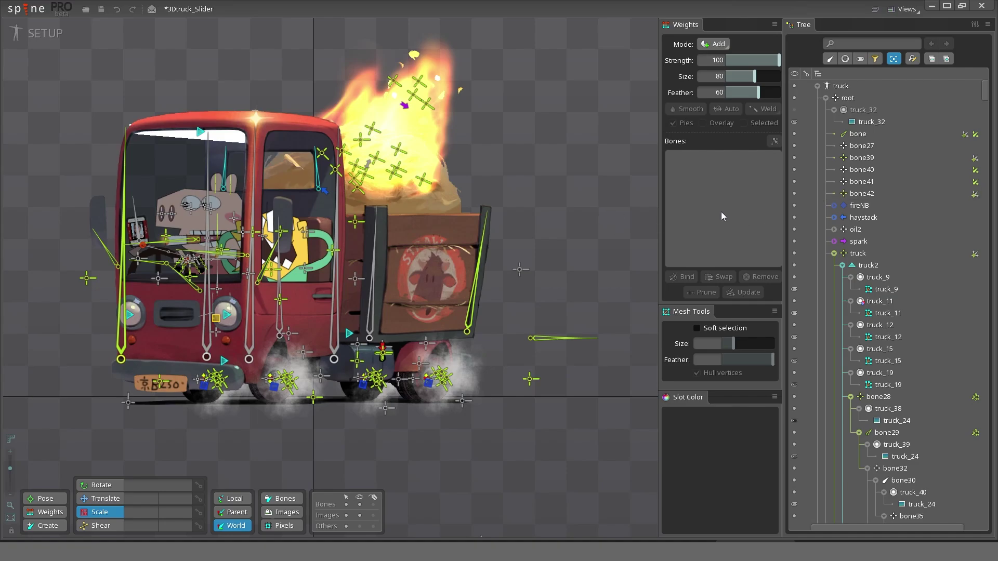
- Select the root bone and view the item types that can be created under it
{"action": "left_click", "coordinate": [848, 97]}
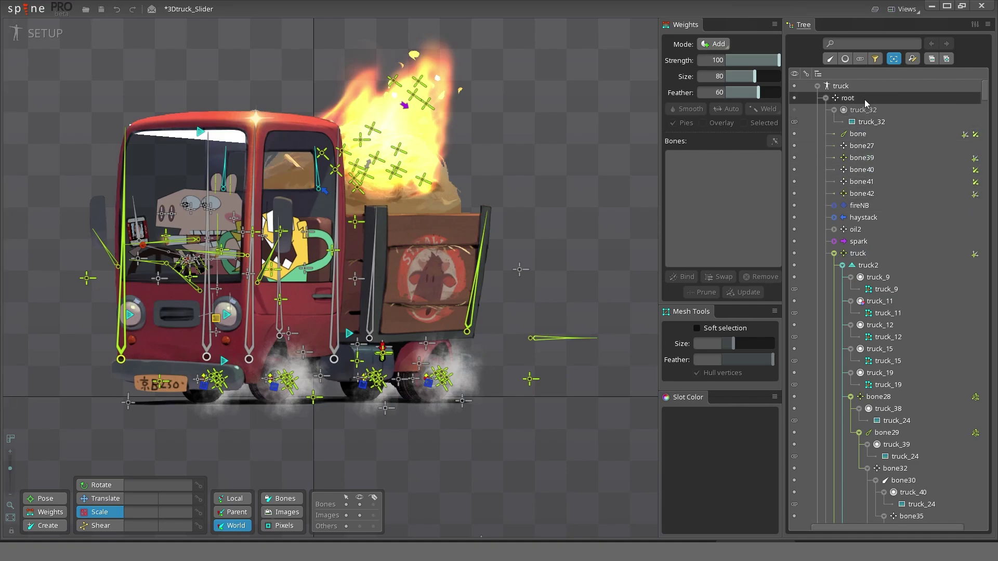
{"action": "left_click", "coordinate": [829, 525]}
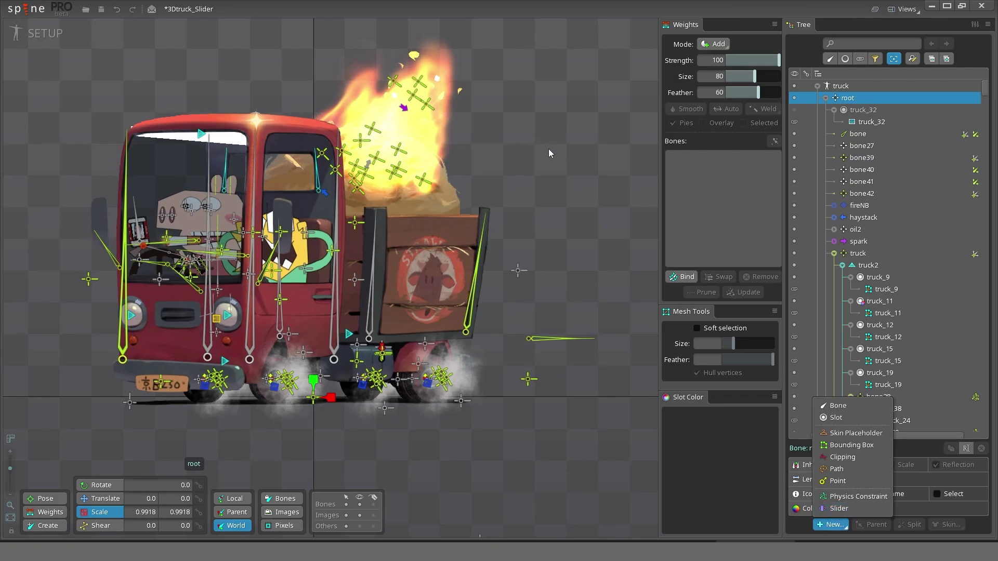
- Switch to Animate mode, enlarge the viewport and play the driving2 animation
{"action": "left_click", "coordinate": [37, 31]}
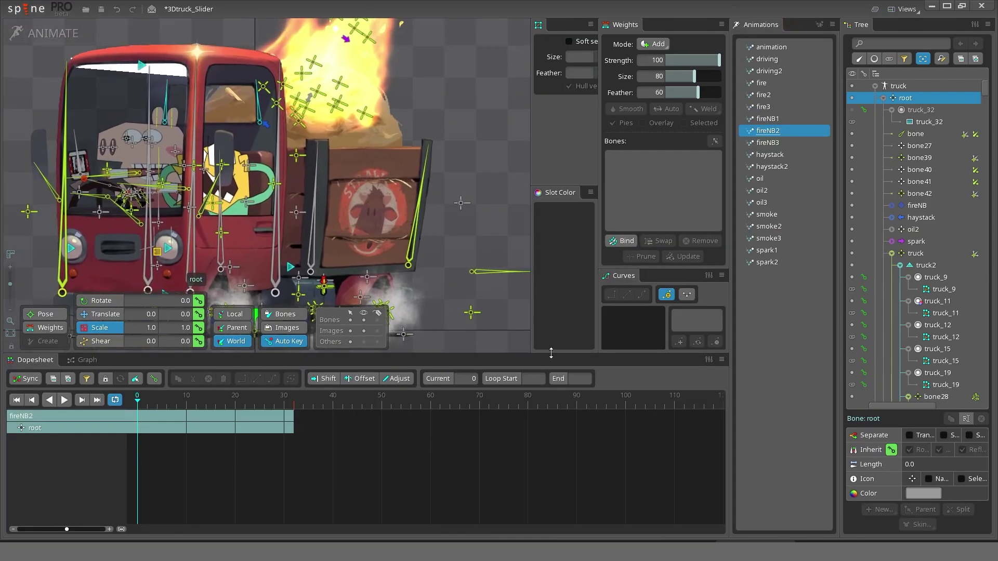
{"action": "left_click_drag", "start_coordinate": [551, 353], "coordinate": [550, 416]}
{"action": "left_click_drag", "start_coordinate": [10, 346], "coordinate": [9, 351]}
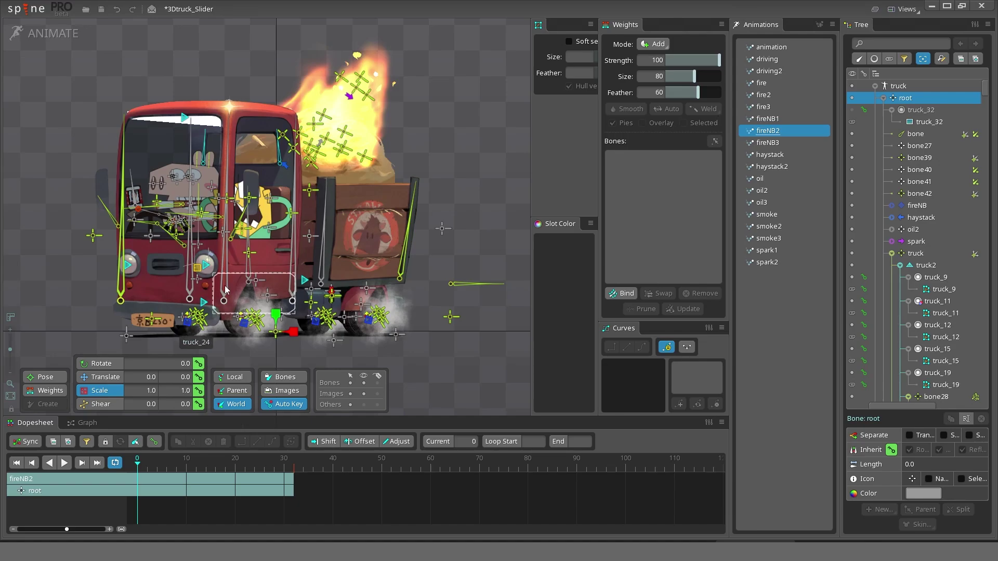
{"action": "left_click", "coordinate": [788, 74]}
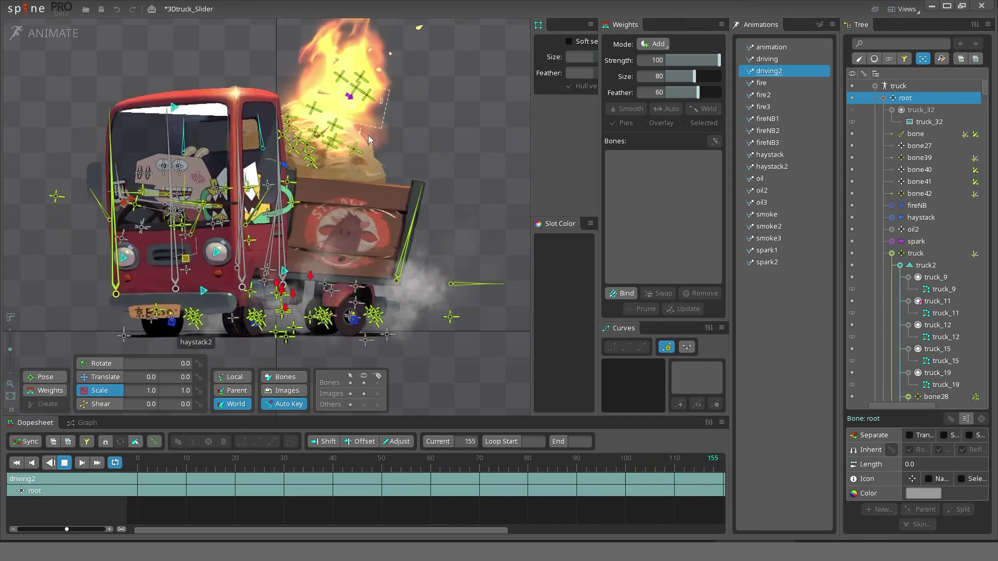
{"action": "key", "text": "d"}
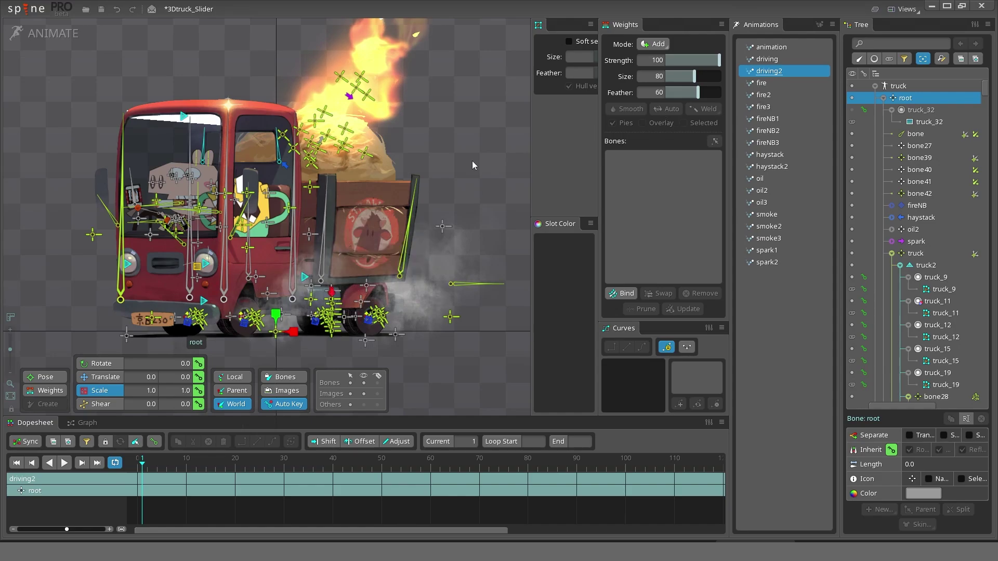
- Preview the fire3 and haystack2 animations one after the other
{"action": "left_click", "coordinate": [778, 107]}
{"action": "key", "text": "d"}
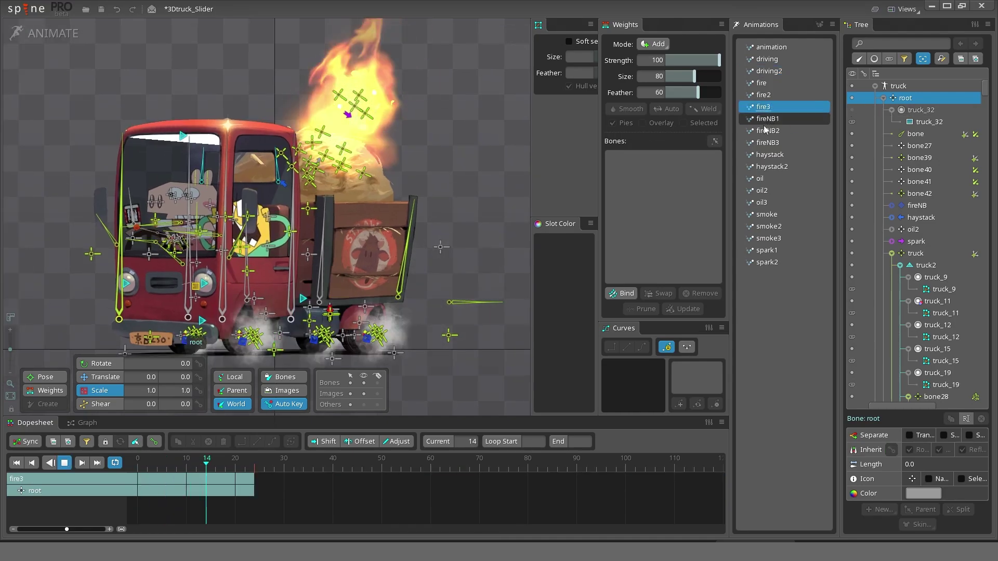
{"action": "key", "text": "d"}
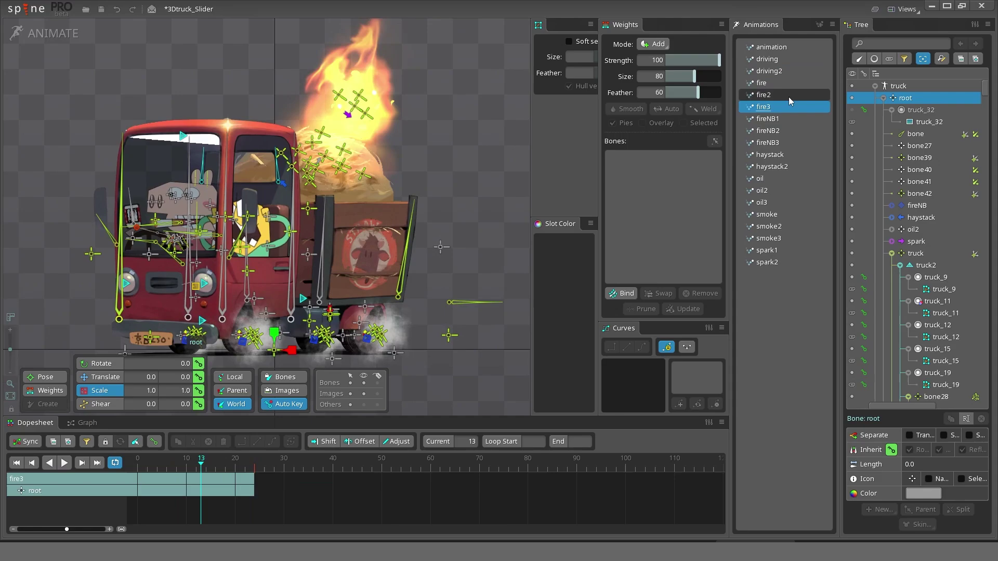
{"action": "left_click", "coordinate": [773, 173]}
{"action": "key", "text": "d"}
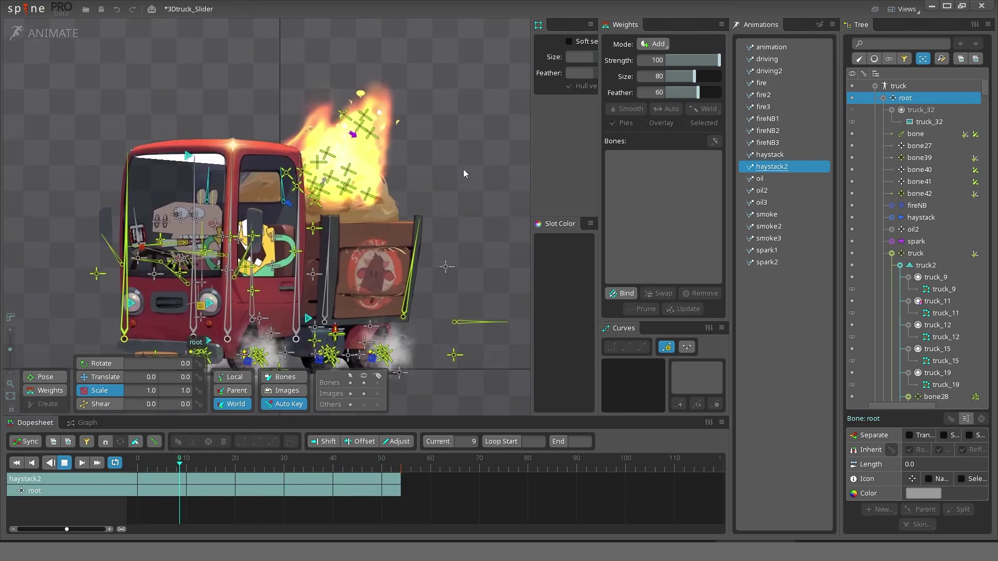
- View the oil3 animation and play oil2 in the viewport
{"action": "left_click", "coordinate": [769, 202]}
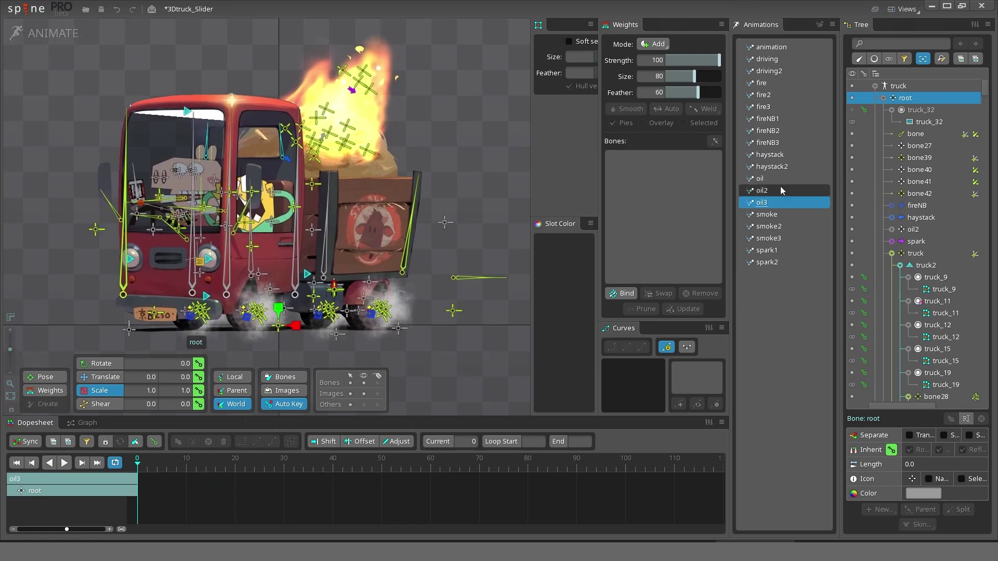
{"action": "left_click", "coordinate": [774, 193]}
{"action": "key", "text": "d"}
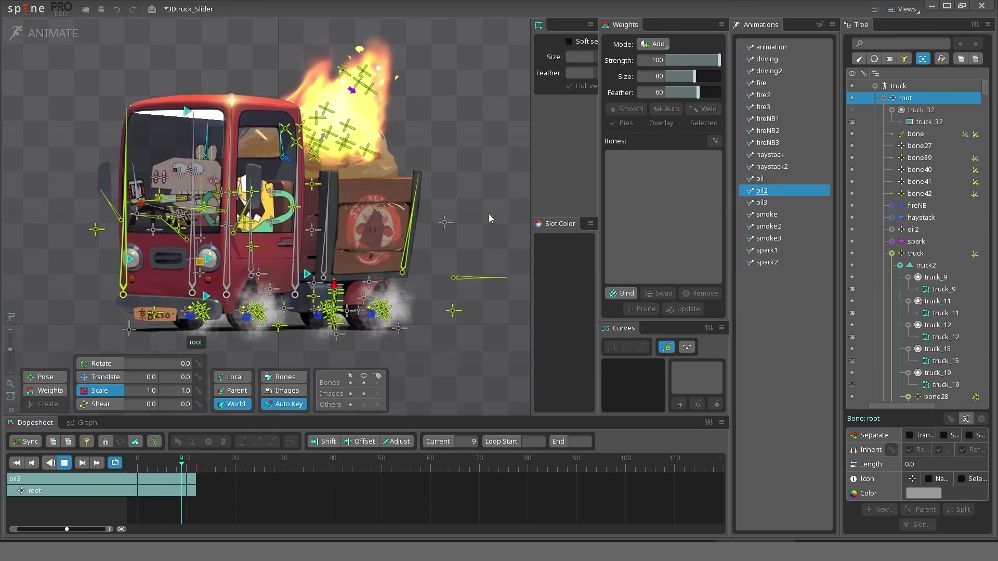
{"action": "key", "text": "d"}
{"action": "left_click_drag", "start_coordinate": [479, 175], "coordinate": [474, 192]}
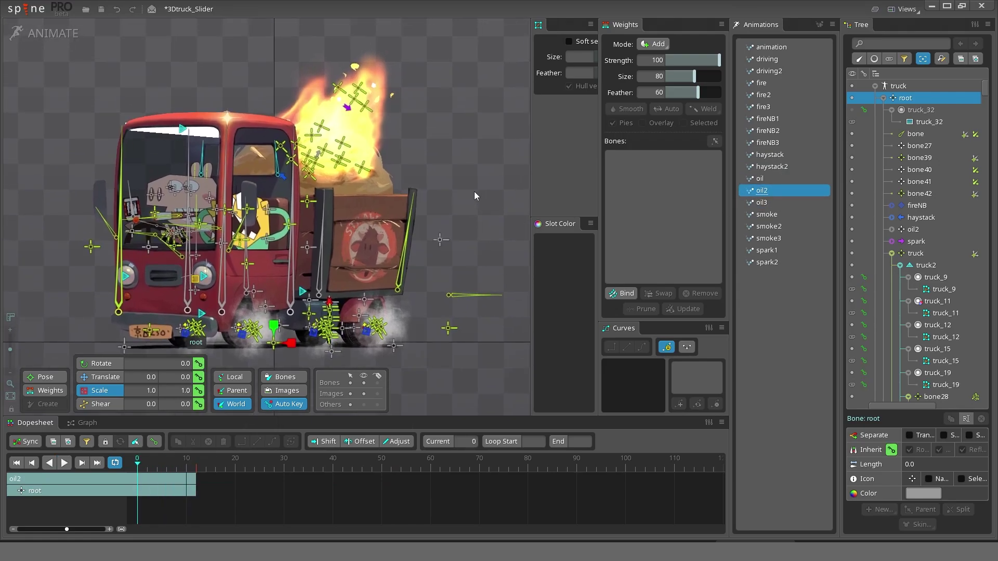
- Play driving2 while examining its dopesheet keys, and inspect the rotation keys of the control bone behind the truck in the driving animation
{"action": "left_click", "coordinate": [769, 71]}
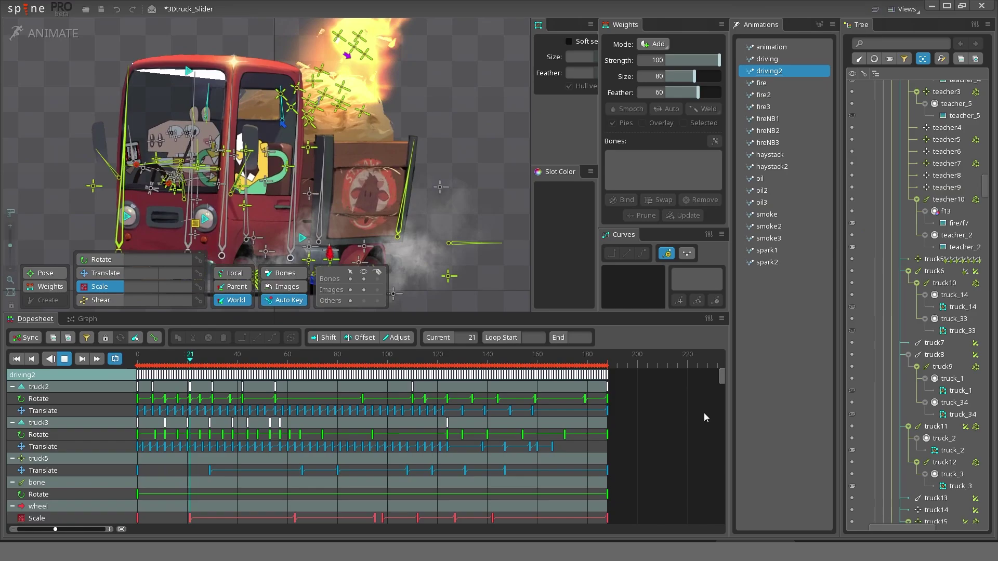
{"action": "key", "text": "d"}
{"action": "left_click_drag", "start_coordinate": [721, 375], "coordinate": [710, 298]}
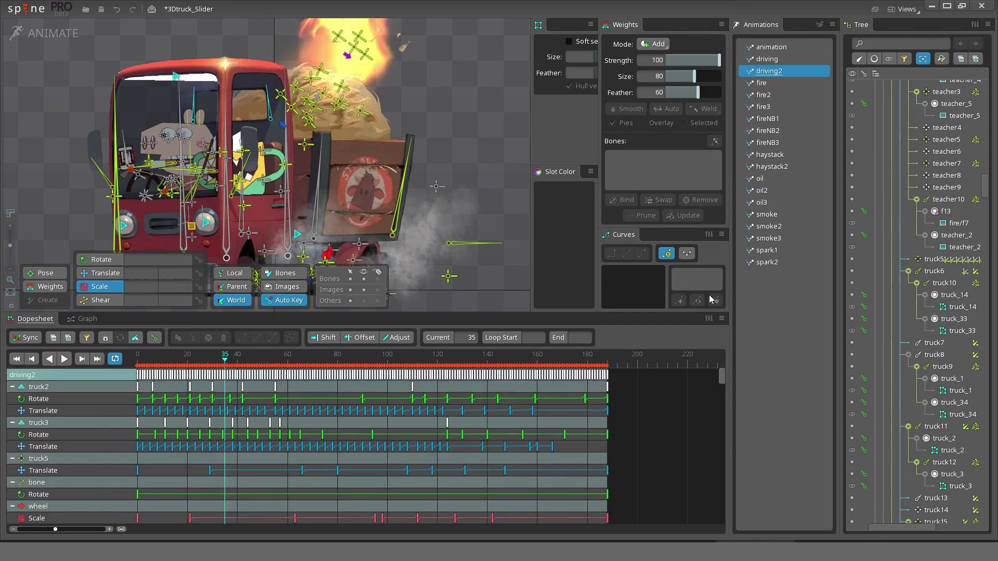
{"action": "key", "text": "d"}
{"action": "key", "text": "d"}
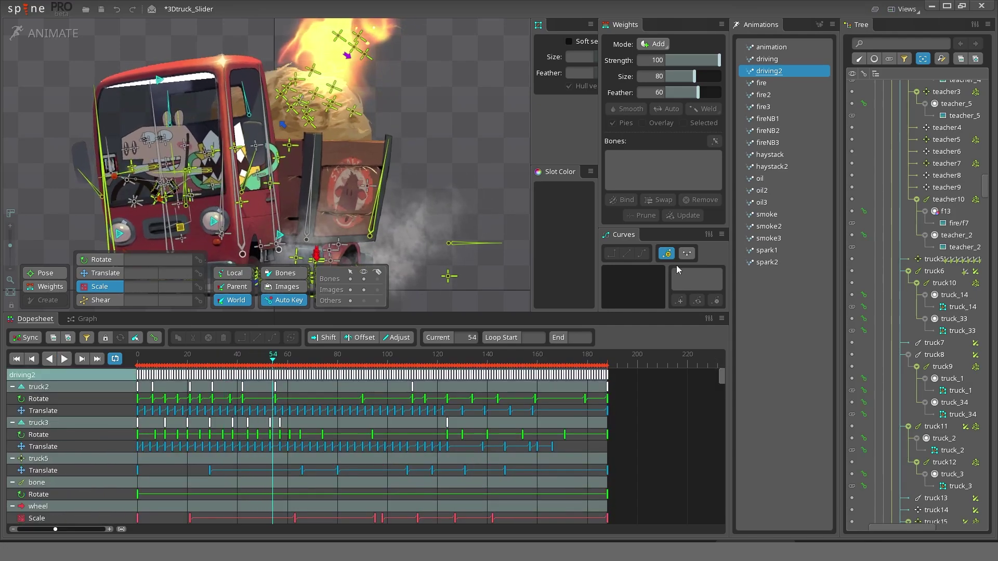
{"action": "left_click_drag", "start_coordinate": [535, 317], "coordinate": [536, 371]}
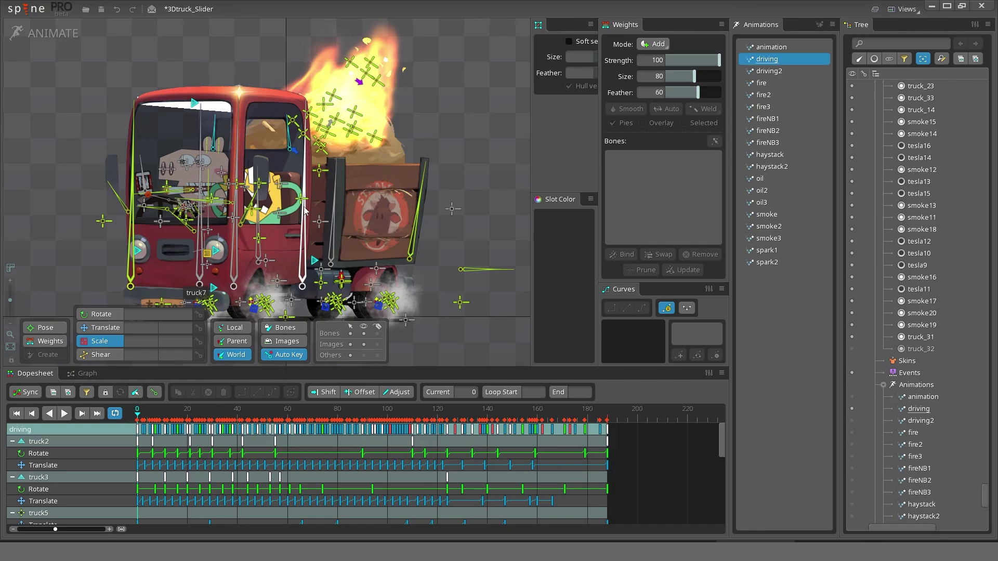
{"action": "left_click", "coordinate": [483, 270]}
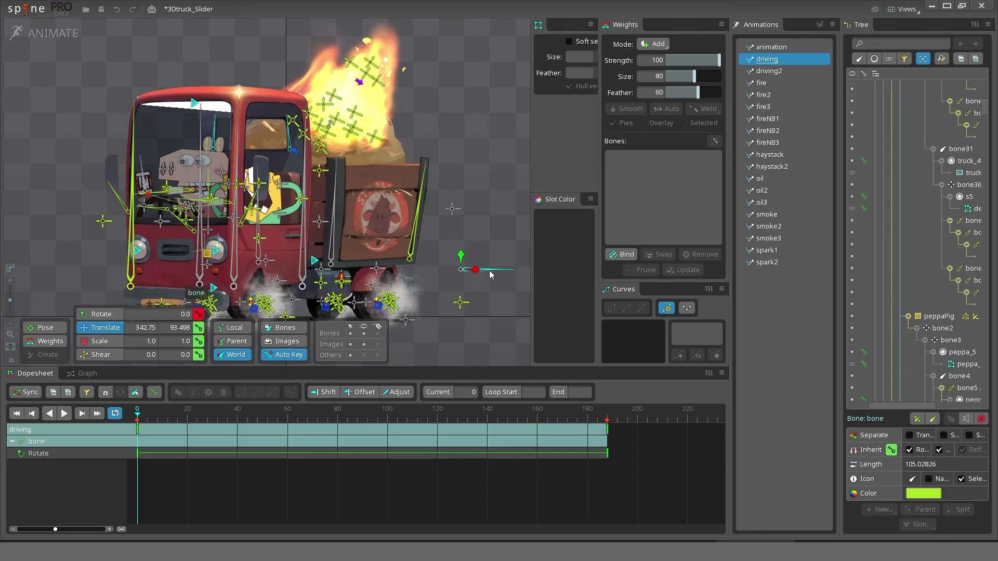
- In Setup mode, create a new bone about 172 long under the root, above the rear of the truck
{"action": "left_click", "coordinate": [44, 32]}
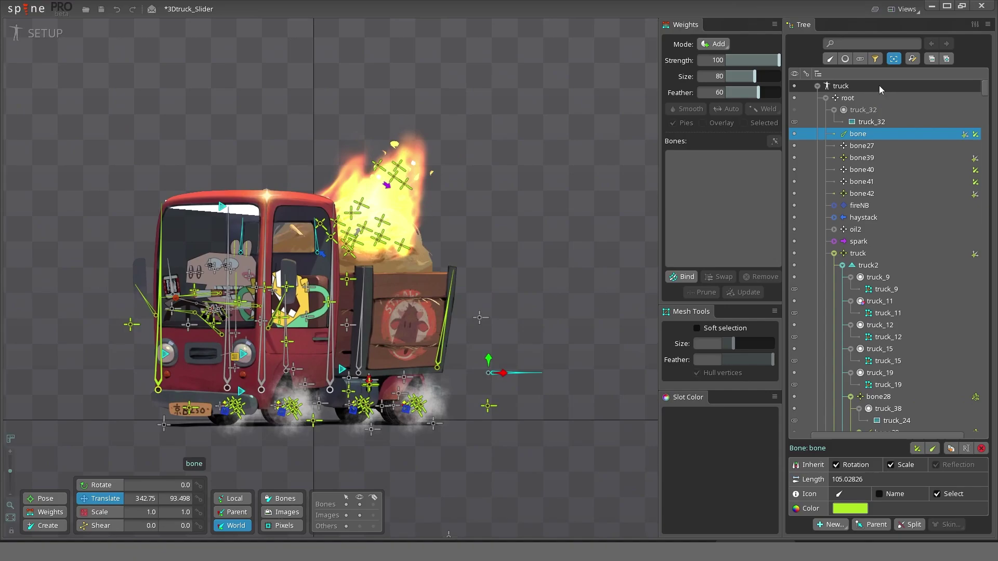
{"action": "left_click", "coordinate": [879, 89]}
{"action": "key", "text": "n"}
{"action": "mouse_move", "coordinate": [454, 124]}
{"action": "left_mouse_down"}
{"action": "mouse_move", "coordinate": [542, 116]}
{"action": "mouse_move", "coordinate": [511, 100]}
{"action": "mouse_move", "coordinate": [530, 195]}
{"action": "mouse_move", "coordinate": [525, 78]}
{"action": "mouse_move", "coordinate": [491, 52]}
{"action": "mouse_move", "coordinate": [530, 178]}
{"action": "mouse_move", "coordinate": [528, 127]}
{"action": "mouse_move", "coordinate": [508, 140]}
{"action": "mouse_move", "coordinate": [478, 63]}
{"action": "mouse_move", "coordinate": [508, 158]}
{"action": "left_mouse_up"}
{"action": "key", "text": "v"}
{"action": "key", "text": "ctrl+z"}
- Set the new bone's rotation to 0 and move it to about X 361, Y 519
{"action": "key", "text": "c"}
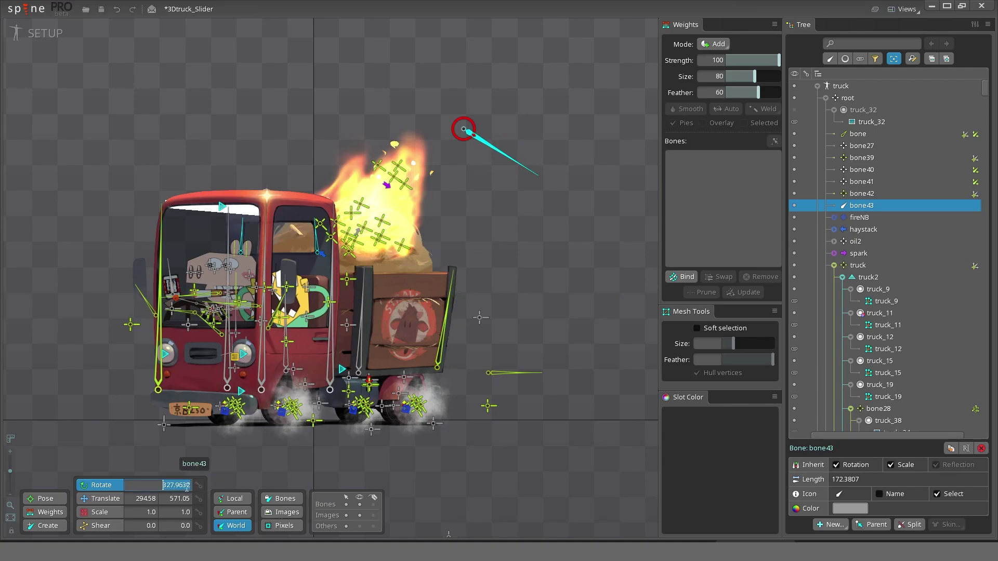
{"action": "type", "text": "0"}
{"action": "type", "text": "v"}
{"action": "left_click_drag", "start_coordinate": [550, 208], "coordinate": [584, 234]}
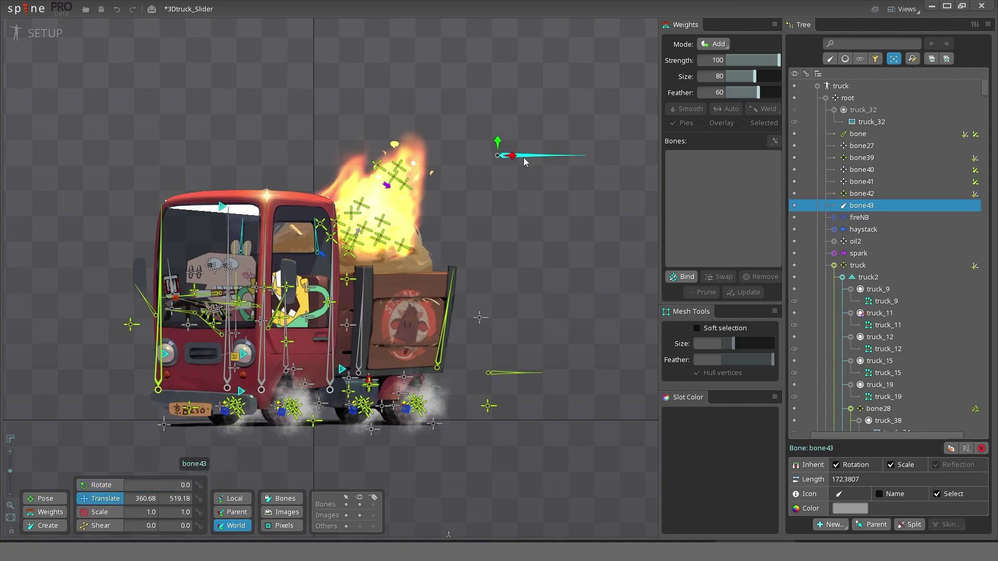
- Try moving bone25, the pig's face control, sideways and undo the move
{"action": "left_click", "coordinate": [256, 295]}
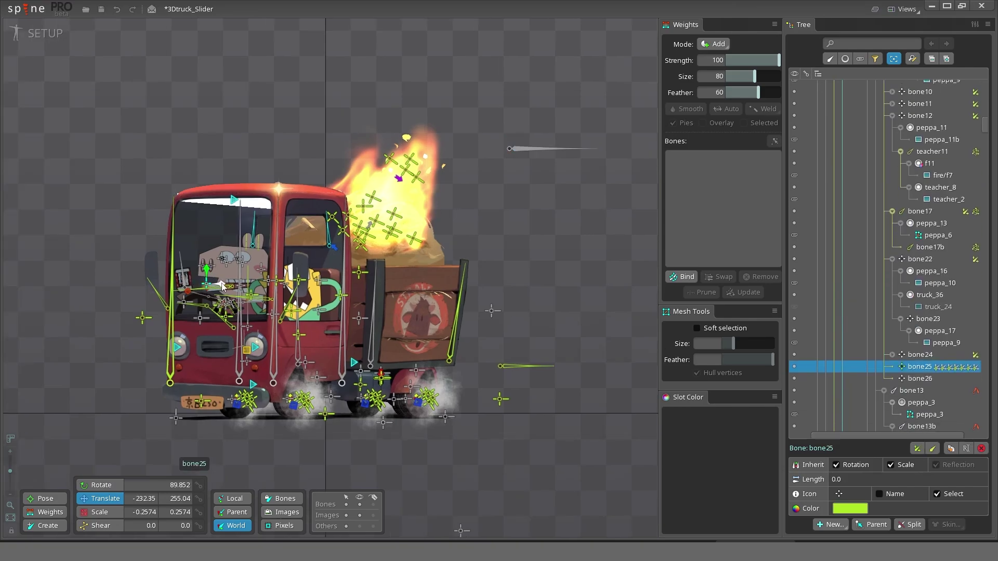
{"action": "left_click_drag", "start_coordinate": [269, 287], "coordinate": [156, 315]}
{"action": "key", "text": "ctrl+z"}
- Try rotating the new control bone beside the flames and undo the rotations
{"action": "key", "text": "c"}
{"action": "left_click", "coordinate": [574, 150]}
{"action": "left_click_drag", "start_coordinate": [574, 168], "coordinate": [551, 119]}
{"action": "key", "text": "ctrl+z"}
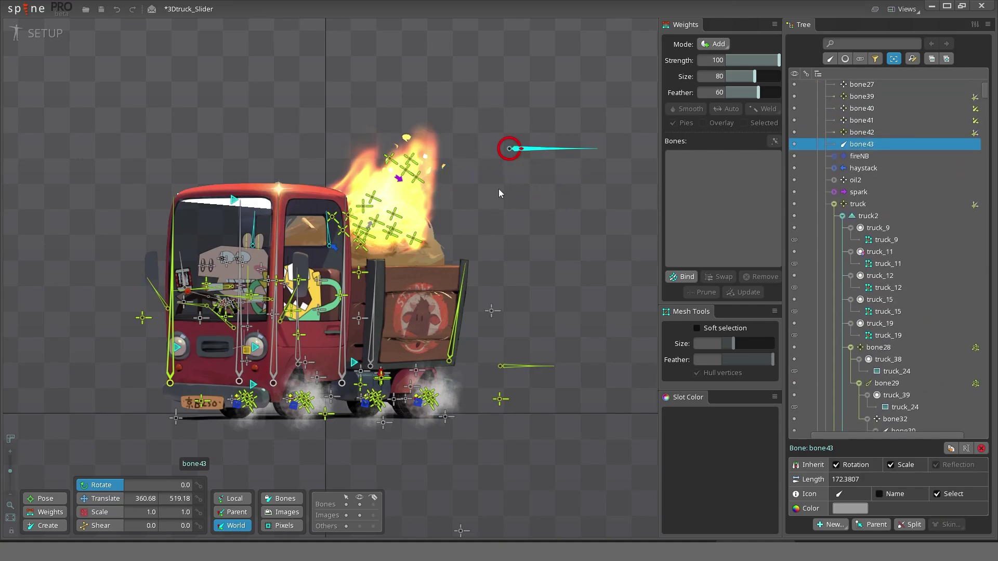
{"action": "mouse_move", "coordinate": [544, 149]}
{"action": "left_mouse_down"}
{"action": "mouse_move", "coordinate": [469, 64]}
{"action": "mouse_move", "coordinate": [530, 153]}
{"action": "left_mouse_up"}
{"action": "key", "text": "ctrl+z"}
- Try moving bone25 again while watching the pig's face up close, and undo the move
{"action": "left_click", "coordinate": [184, 292]}
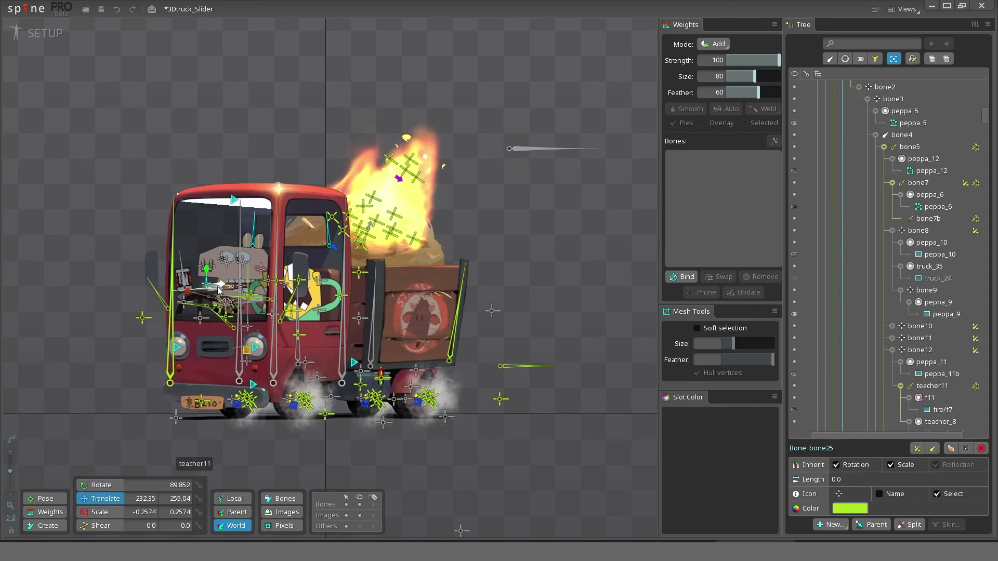
{"action": "left_click_drag", "start_coordinate": [184, 293], "coordinate": [216, 291]}
{"action": "scroll", "coordinate": [216, 291], "scroll_direction": "up", "scroll_amount": 5}
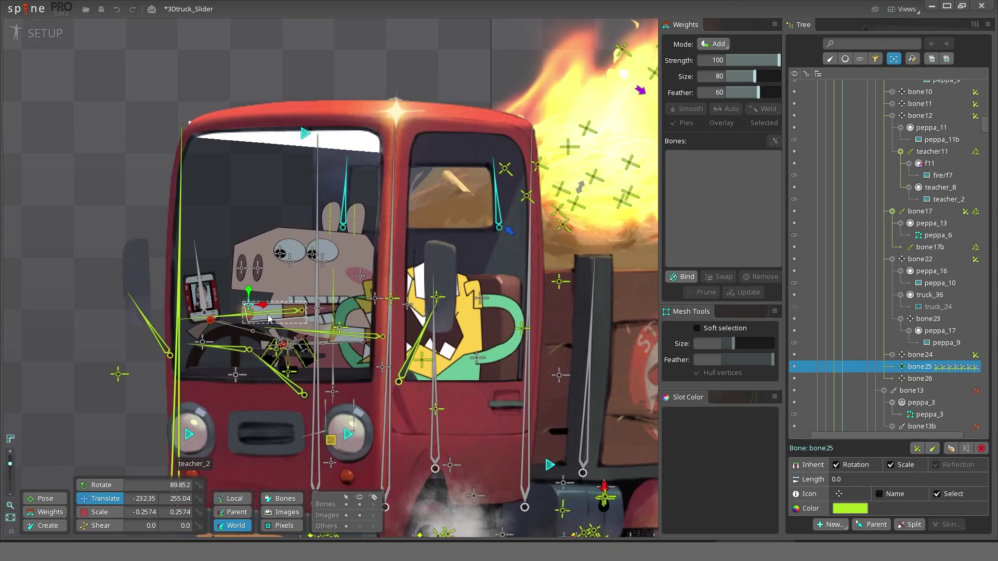
{"action": "mouse_move", "coordinate": [269, 318]}
{"action": "left_mouse_down"}
{"action": "mouse_move", "coordinate": [231, 325]}
{"action": "mouse_move", "coordinate": [302, 322]}
{"action": "mouse_move", "coordinate": [241, 326]}
{"action": "mouse_move", "coordinate": [262, 322]}
{"action": "left_mouse_up"}
{"action": "key", "text": "ctrl+z"}
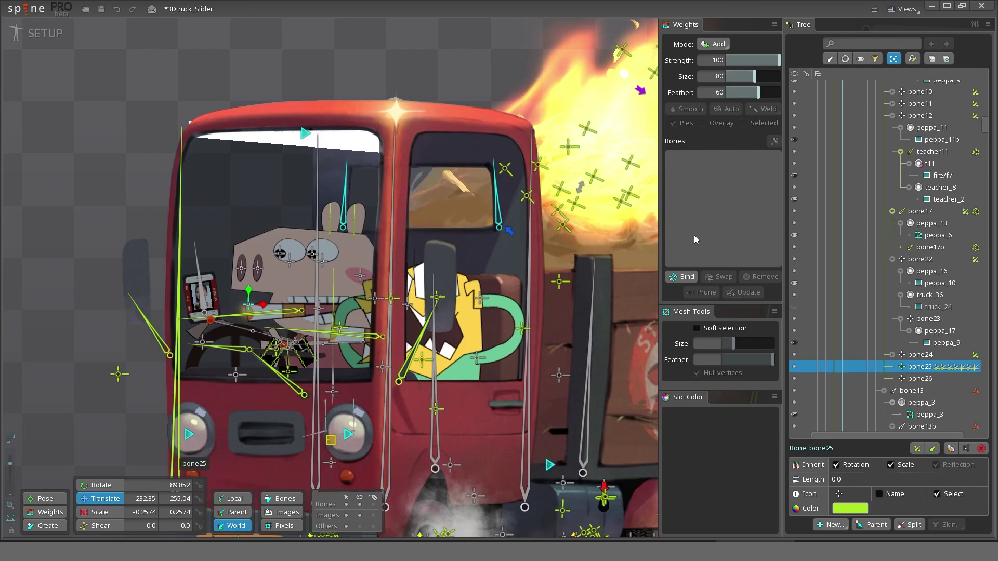
- In Animate mode, create a new animation named faceTurning
{"action": "left_click", "coordinate": [46, 33]}
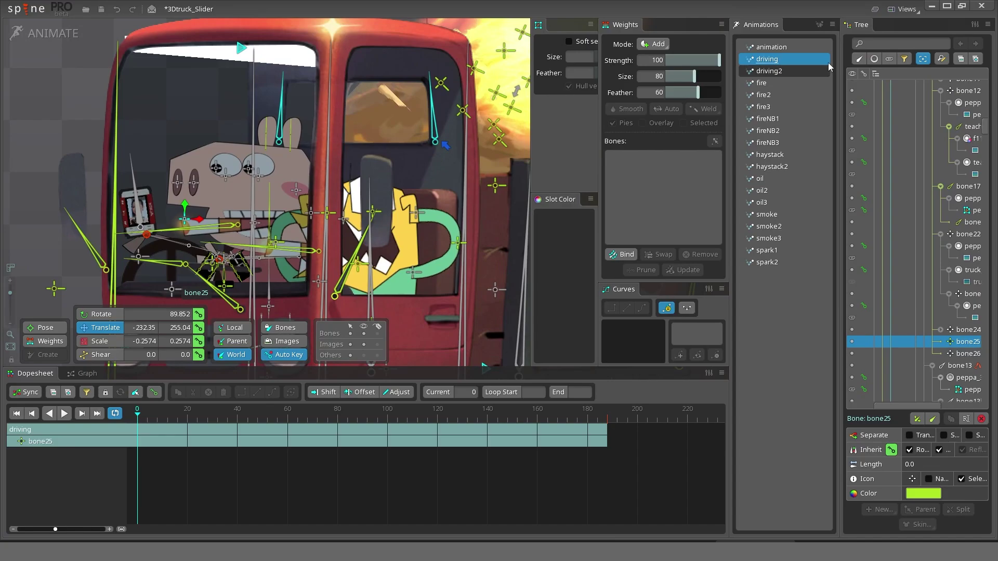
{"action": "left_click", "coordinate": [820, 25]}
{"action": "type", "text": "faceTurning"}
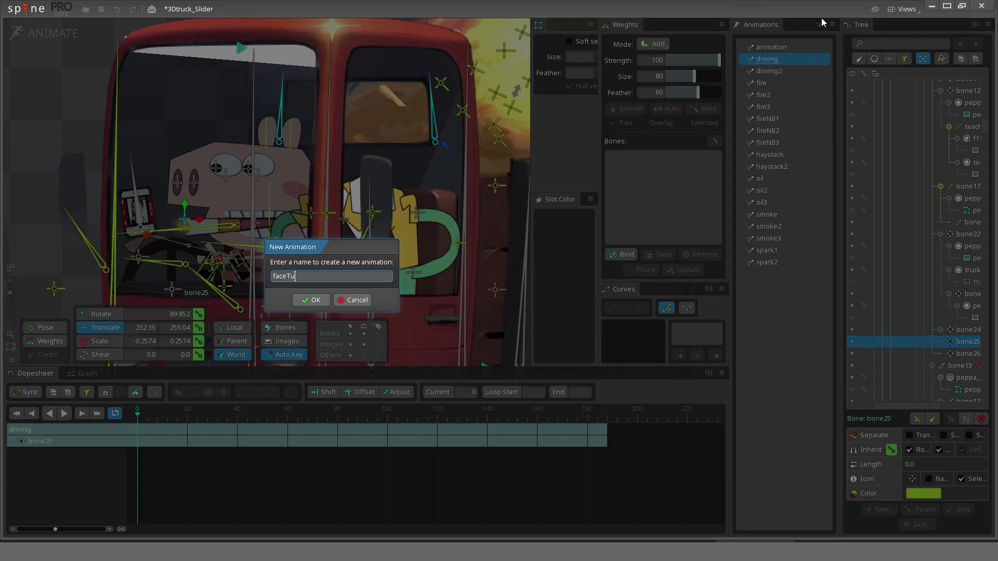
{"action": "left_click", "coordinate": [311, 300]}
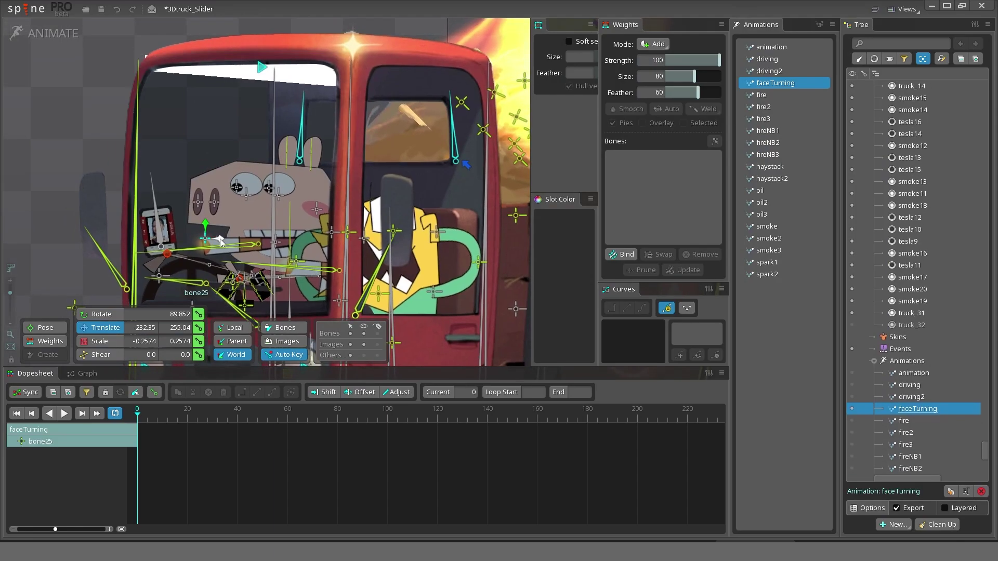
- Key bone25's translation at frame 0 and copy that key to frame 40
{"action": "left_click", "coordinate": [198, 327]}
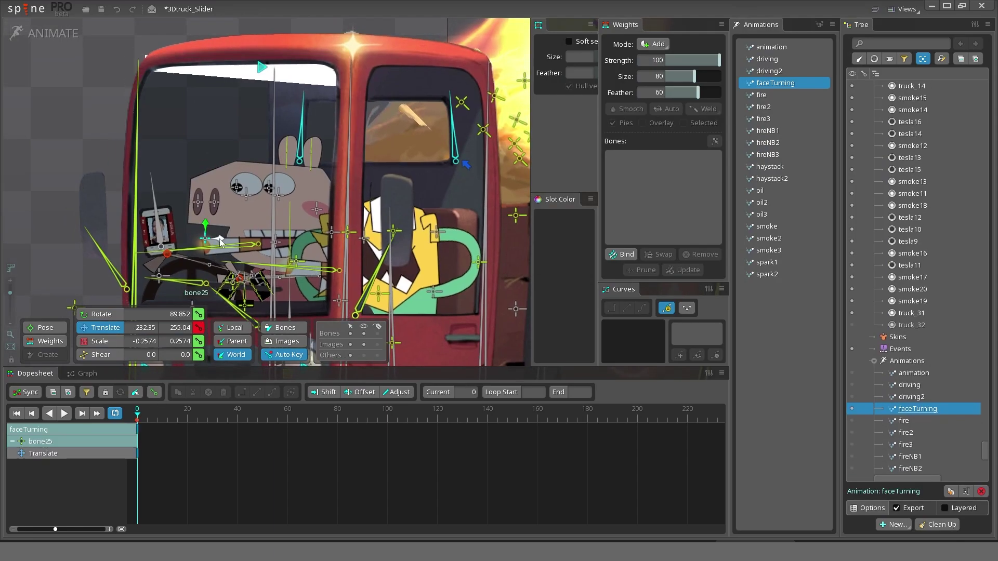
{"action": "mouse_move", "coordinate": [220, 240]}
{"action": "left_mouse_down"}
{"action": "mouse_move", "coordinate": [205, 240]}
{"action": "mouse_move", "coordinate": [220, 240]}
{"action": "left_mouse_up"}
{"action": "left_click", "coordinate": [138, 429]}
{"action": "key", "text": "ctrl+c"}
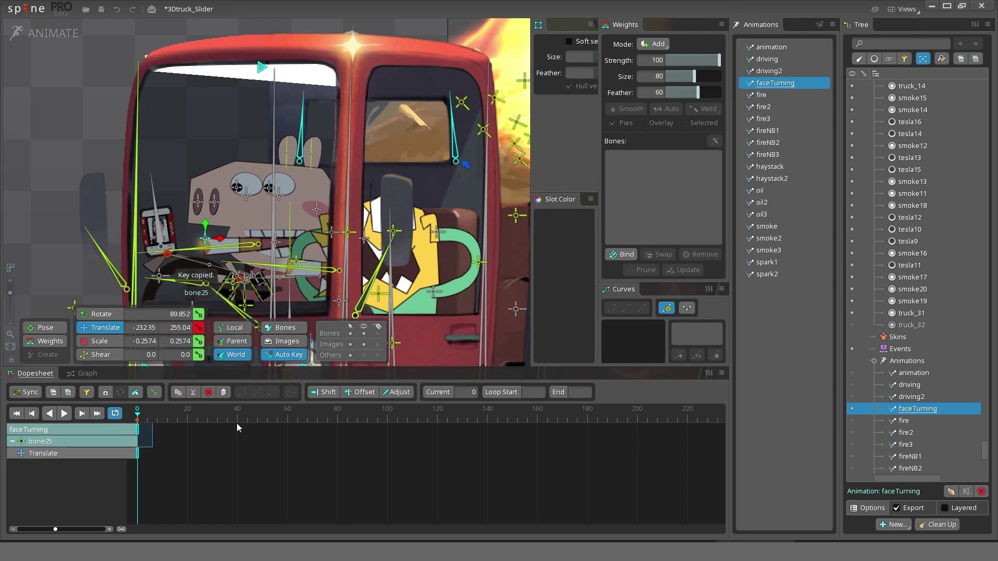
{"action": "left_click", "coordinate": [237, 422]}
{"action": "key", "text": "ctrl+v"}
- Move bone25 right to about X -76.7 at frame 20 and to the far left at frame 0 to turn the face
{"action": "left_click", "coordinate": [188, 418]}
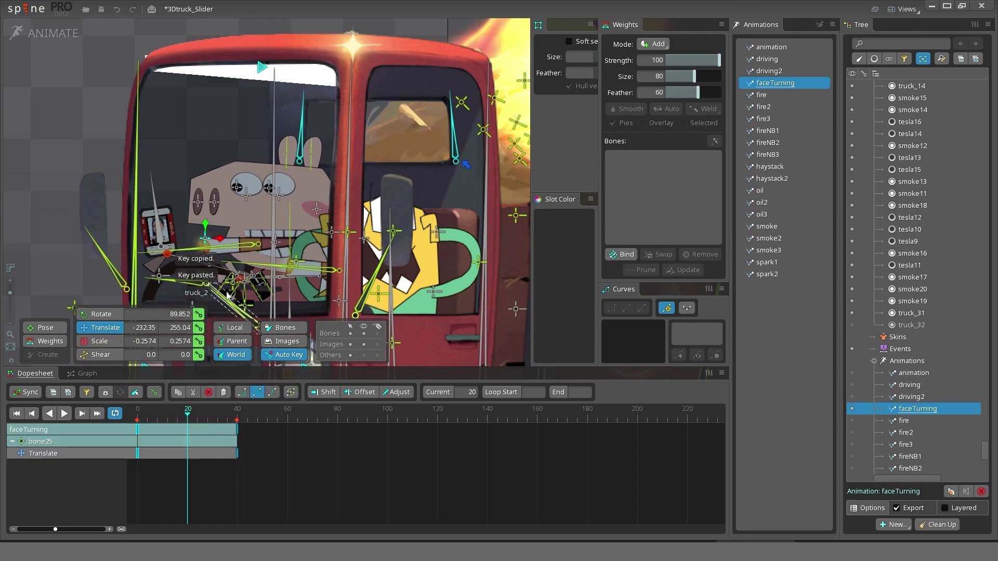
{"action": "left_click_drag", "start_coordinate": [218, 238], "coordinate": [380, 239]}
{"action": "left_click", "coordinate": [137, 416]}
{"action": "left_click_drag", "start_coordinate": [218, 239], "coordinate": [125, 238]}
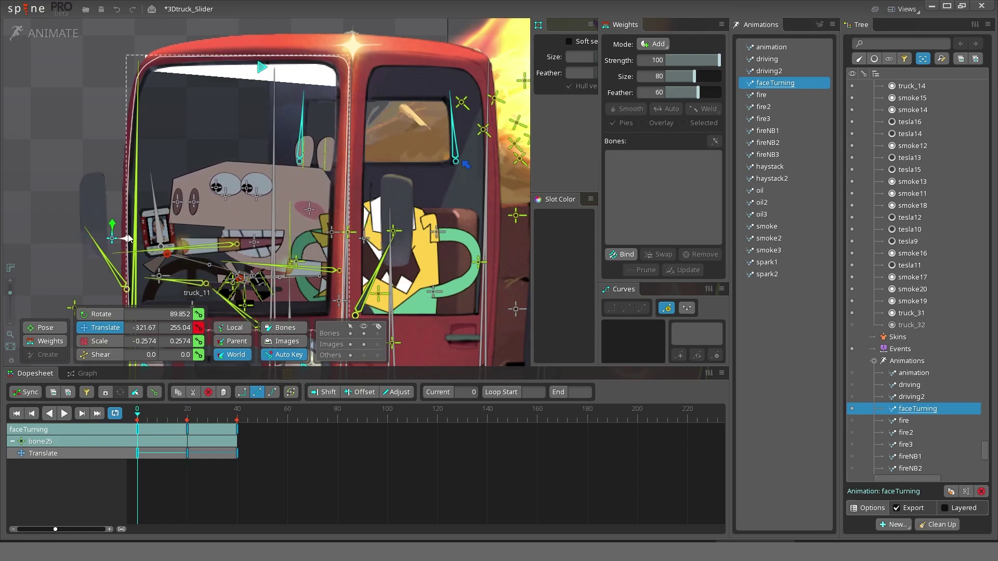
- Copy bone25's frame 0 key to frame 40 and play the looping face turn
{"action": "left_click_drag", "start_coordinate": [167, 469], "coordinate": [137, 425]}
{"action": "key", "text": "ctrl+c"}
{"action": "left_click", "coordinate": [238, 416]}
{"action": "key", "text": "ctrl+v"}
{"action": "key", "text": "space"}
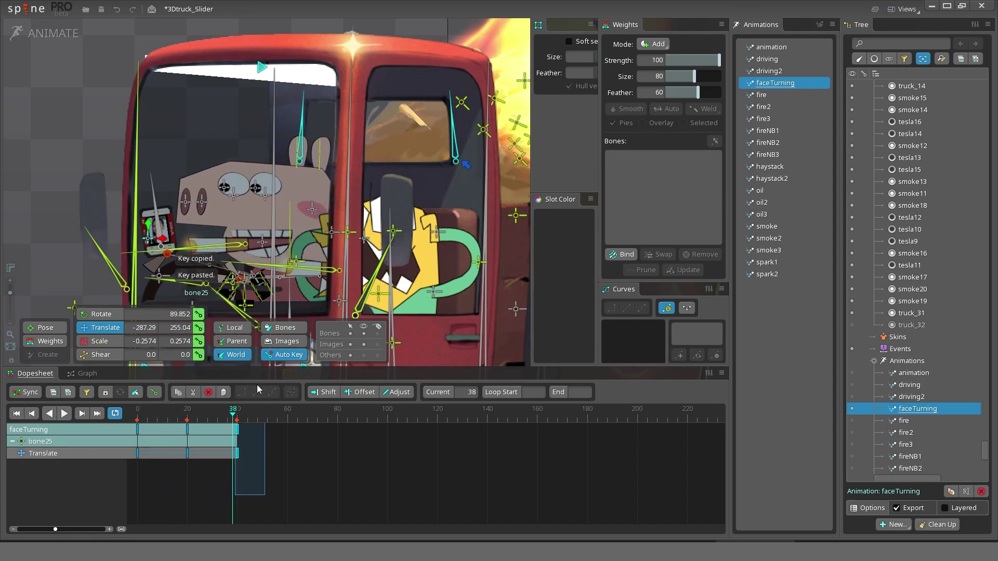
- Delete bone25's key at frame 40 and play back the shortened faceTurning animation
{"action": "key", "text": "Delete"}
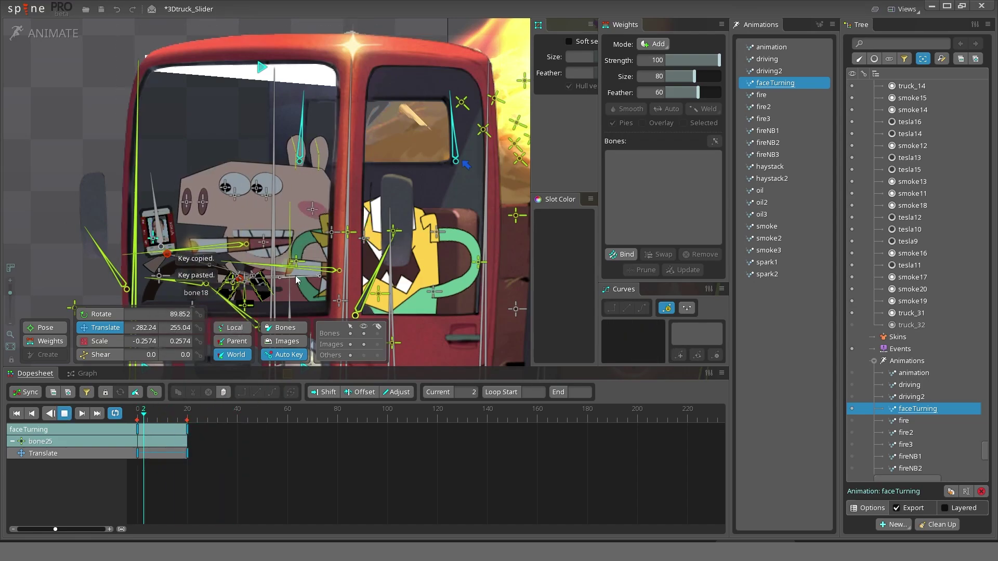
{"action": "left_click", "coordinate": [139, 238]}
{"action": "key", "text": "space"}
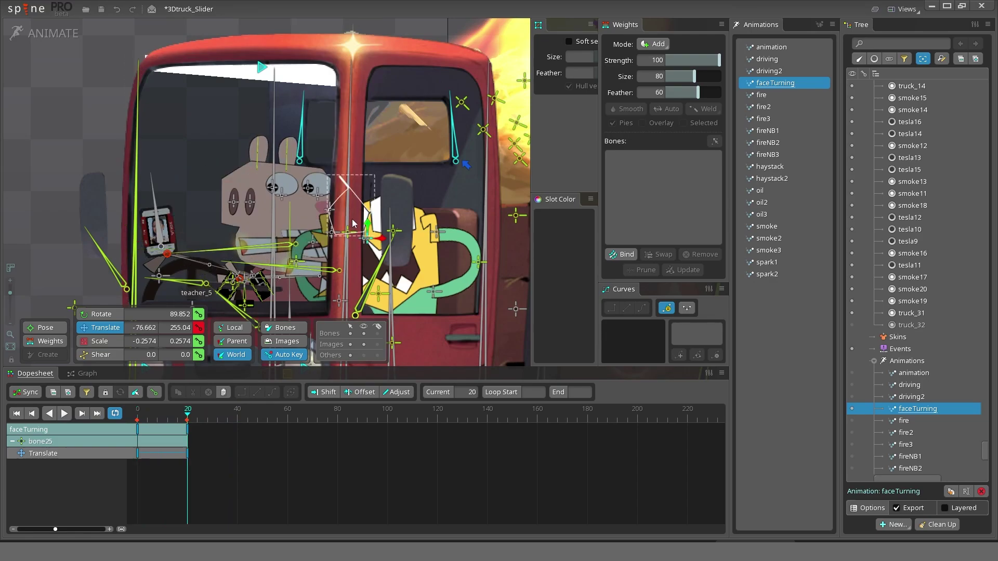
- Apply a Bezier curve to all of bone25's keys and play back the eased face turn
{"action": "left_click_drag", "start_coordinate": [227, 483], "coordinate": [137, 422]}
{"action": "left_click", "coordinate": [272, 392]}
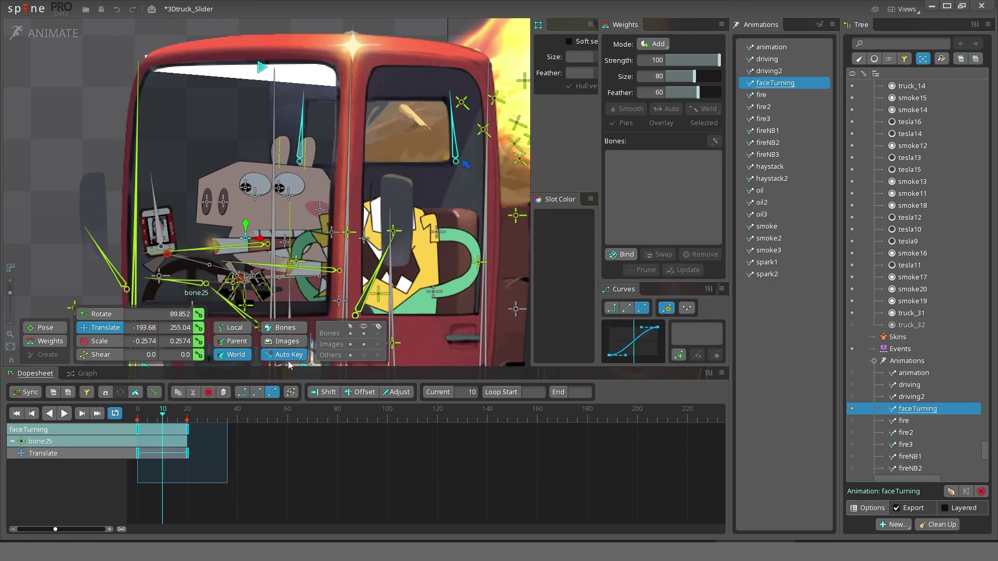
{"action": "key", "text": "space"}
{"action": "key", "text": "d"}
{"action": "key", "text": "Home"}
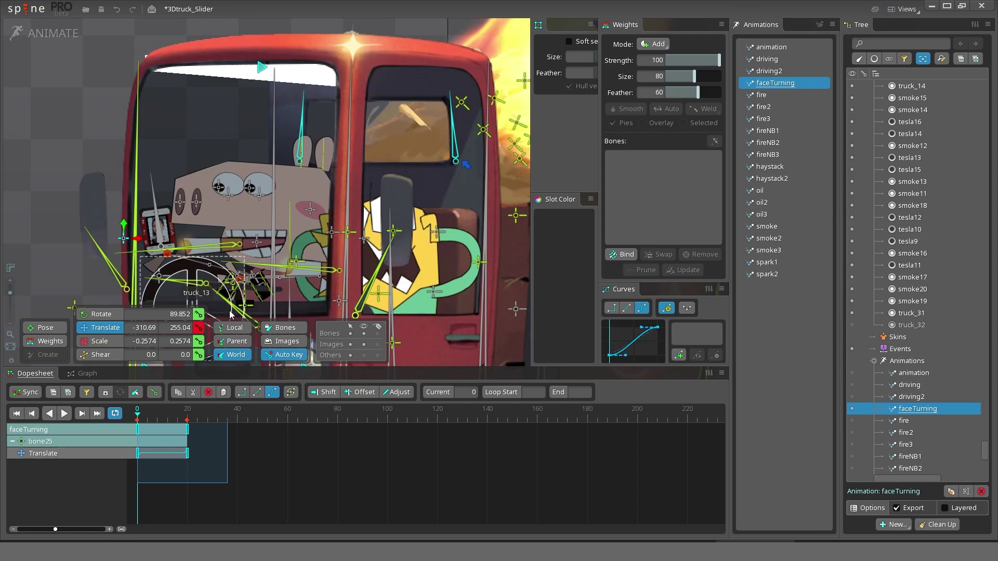
{"action": "left_click_drag", "start_coordinate": [161, 414], "coordinate": [188, 412]}
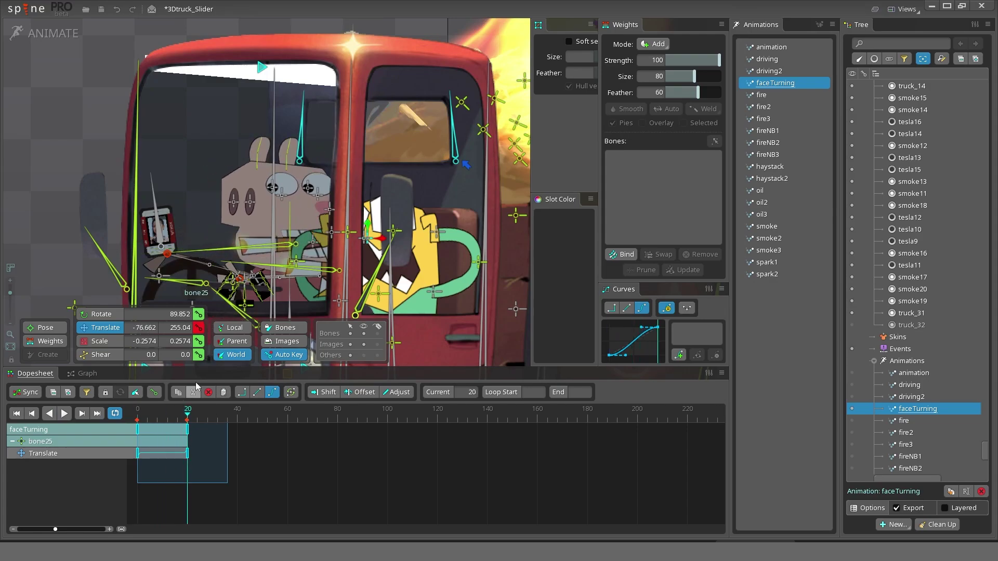
- Widen nostril bones bone24 and bone11 to a scale of 0.5656 at frame 20 and key their 0.2574 scale at frame 0
{"action": "left_click", "coordinate": [250, 203]}
{"action": "left_click", "coordinate": [234, 203], "text": "ctrl"}
{"action": "key", "text": "b"}
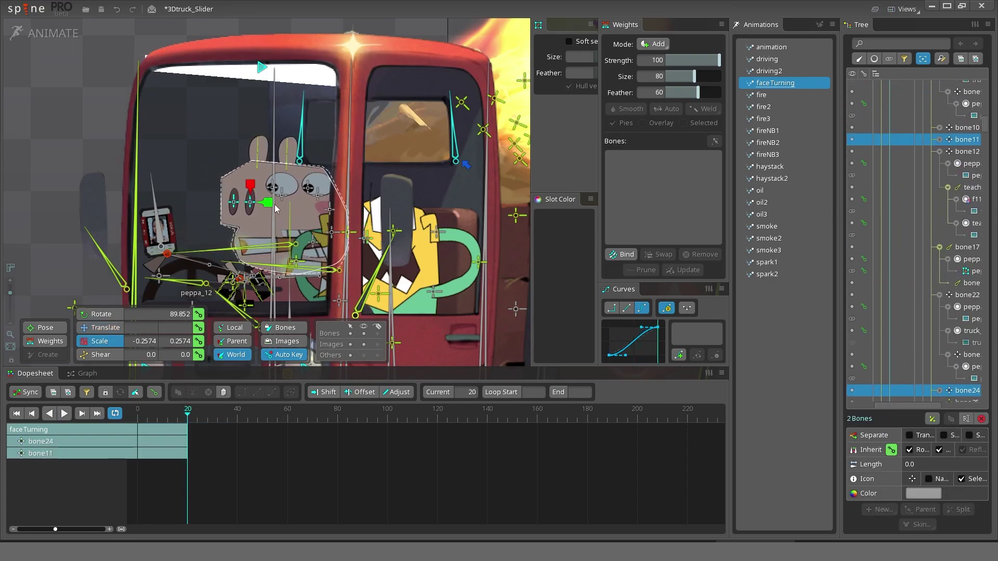
{"action": "left_click_drag", "start_coordinate": [239, 212], "coordinate": [392, 208]}
{"action": "left_click_drag", "start_coordinate": [190, 409], "coordinate": [138, 410]}
{"action": "left_click", "coordinate": [198, 341]}
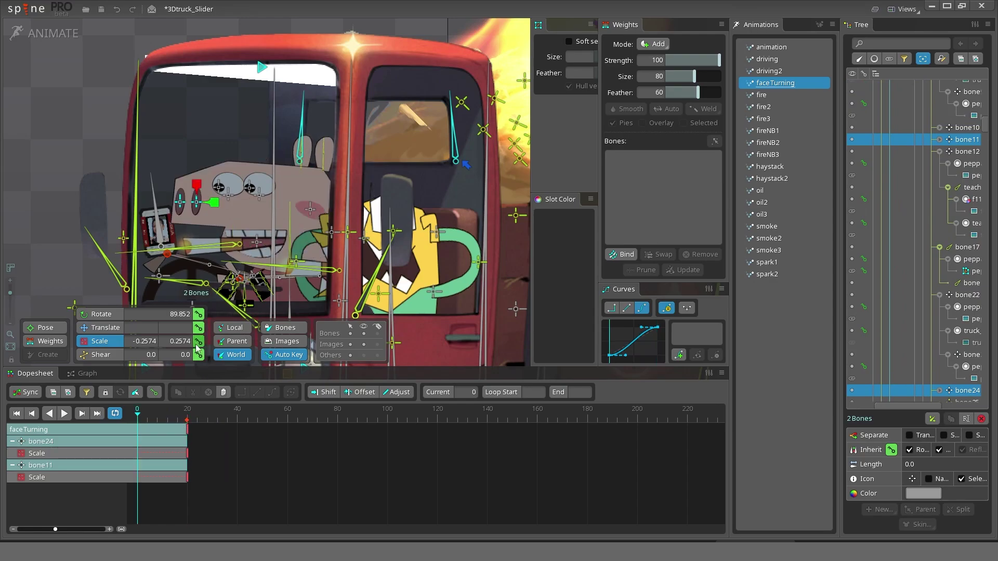
{"action": "key", "text": "space"}
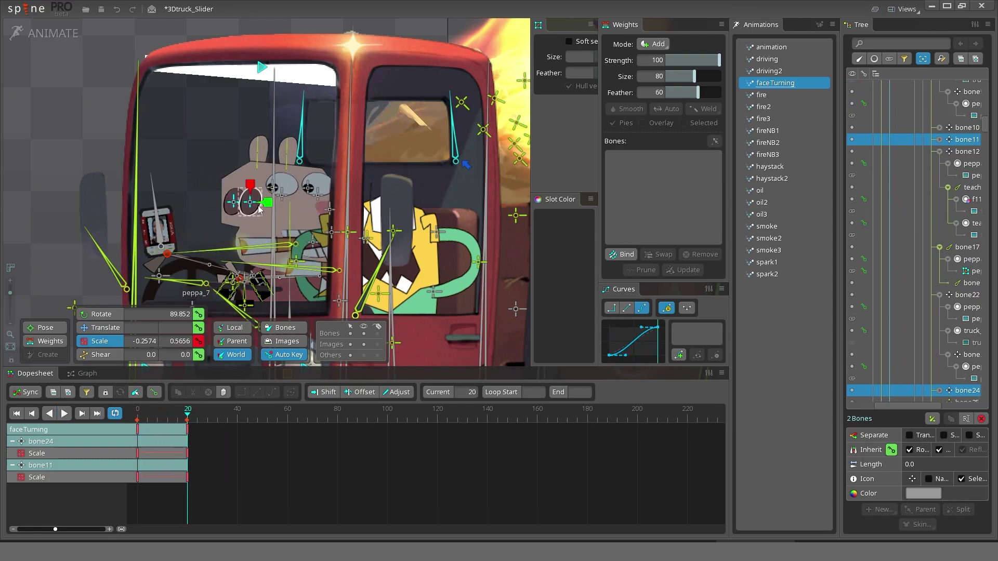
- Move the nostril bones bone11 and bone24 slightly apart at frame 20
{"action": "key", "text": "v"}
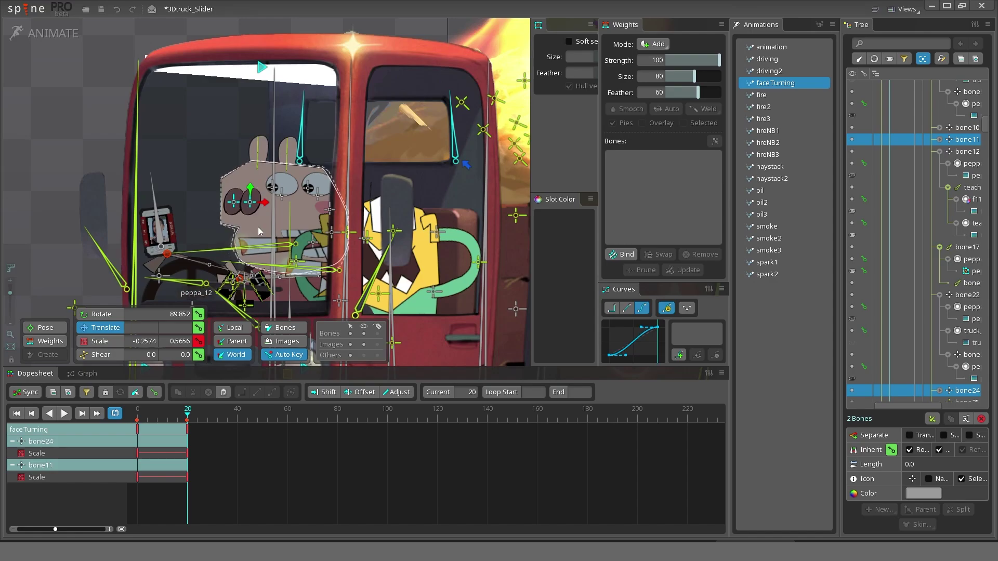
{"action": "left_click_drag", "start_coordinate": [253, 207], "coordinate": [261, 206]}
{"action": "key", "text": "Escape"}
{"action": "left_click", "coordinate": [260, 206]}
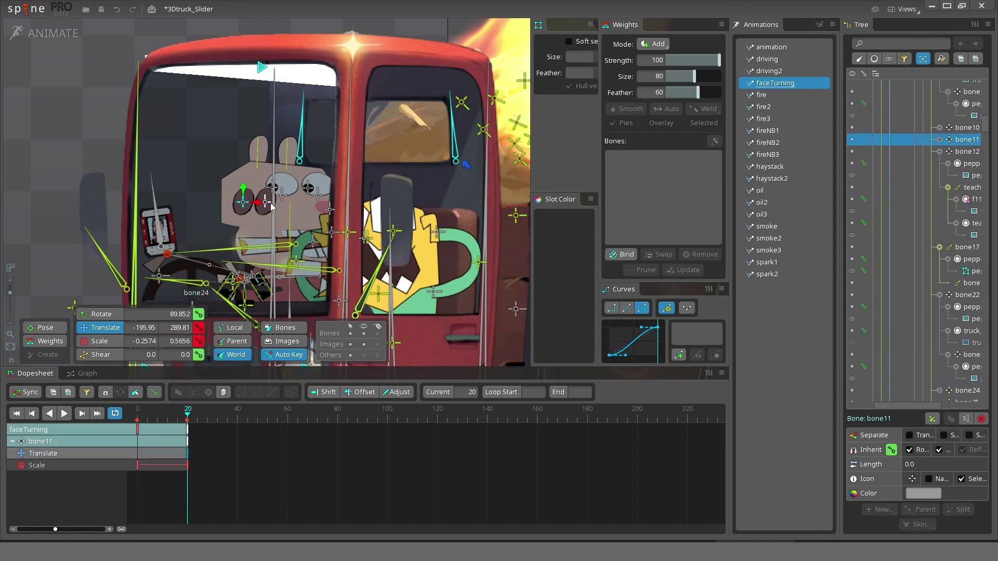
{"action": "left_click", "coordinate": [259, 205], "text": "ctrl"}
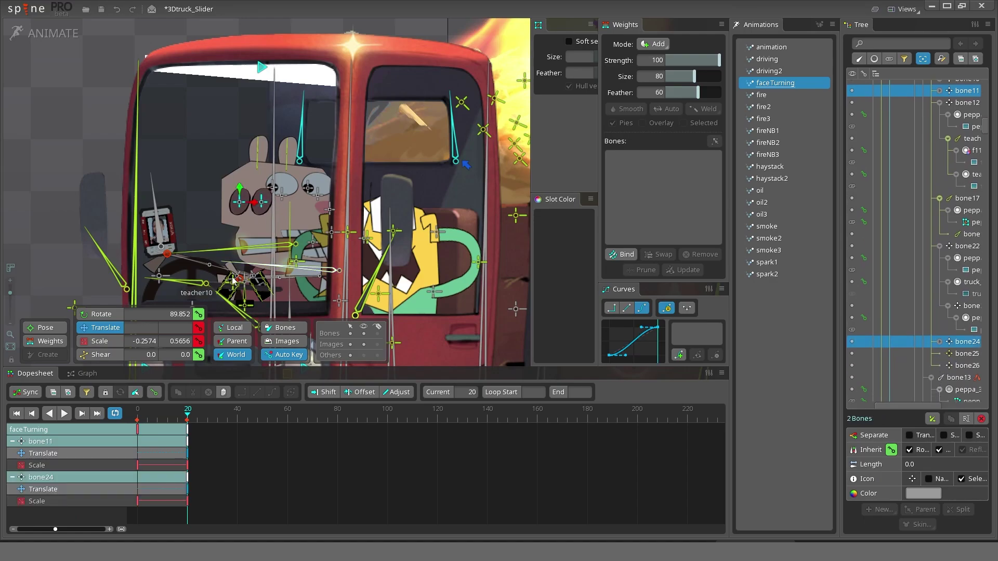
- Key the nostril bones' translation at frame 0 and apply a Bezier curve to all their keys
{"action": "left_click", "coordinate": [137, 410]}
{"action": "left_click", "coordinate": [199, 329]}
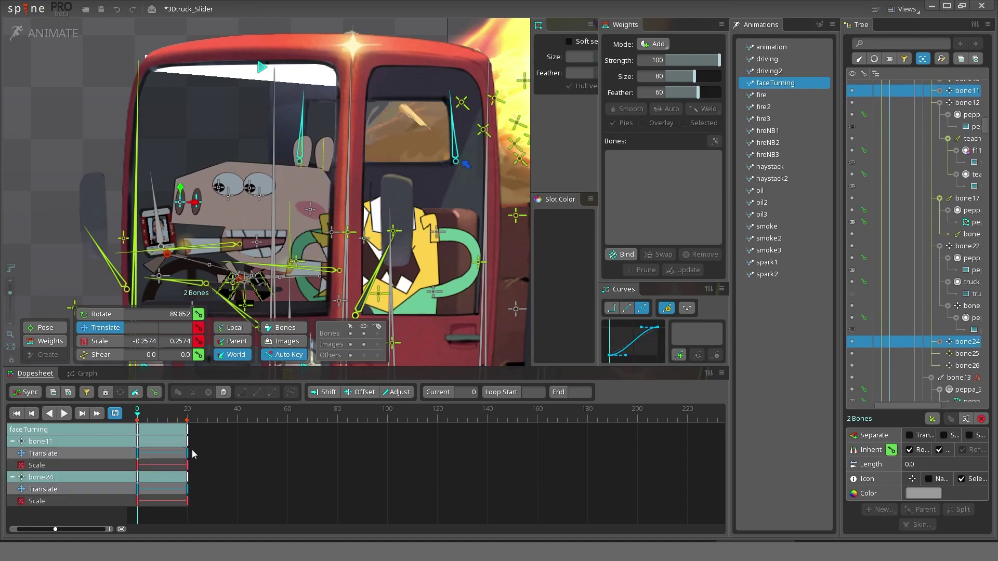
{"action": "left_click_drag", "start_coordinate": [223, 494], "coordinate": [136, 423]}
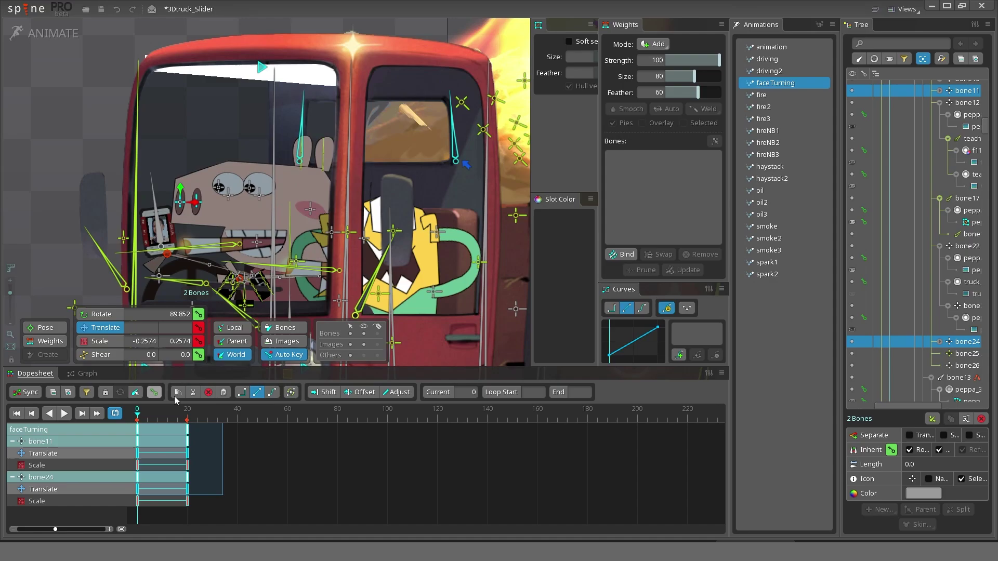
{"action": "key", "text": "space"}
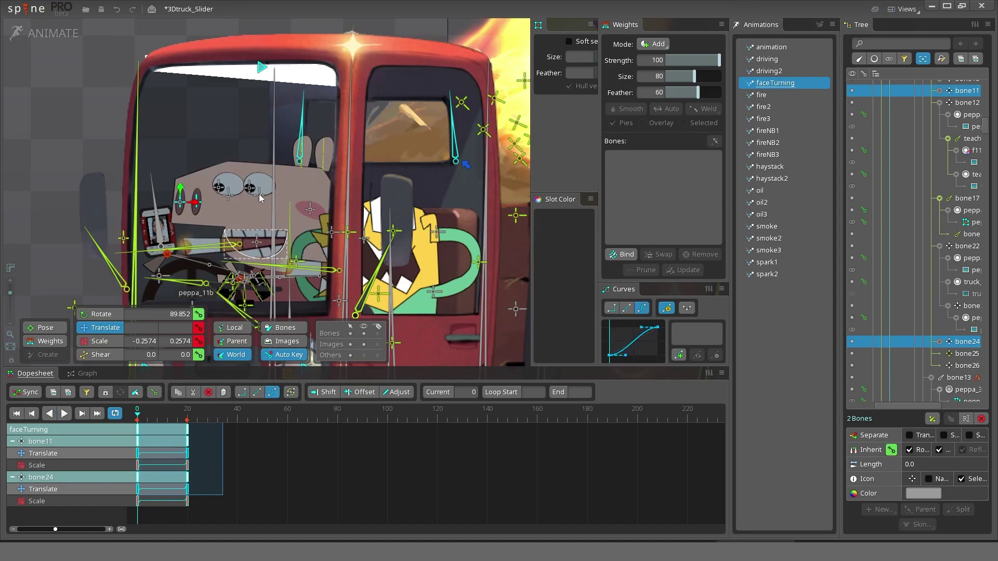
- Key the scale of eye bones bone8 and bone22 at frame 20 and narrow them to 0.1598 at frame 0
{"action": "left_click", "coordinate": [227, 199]}
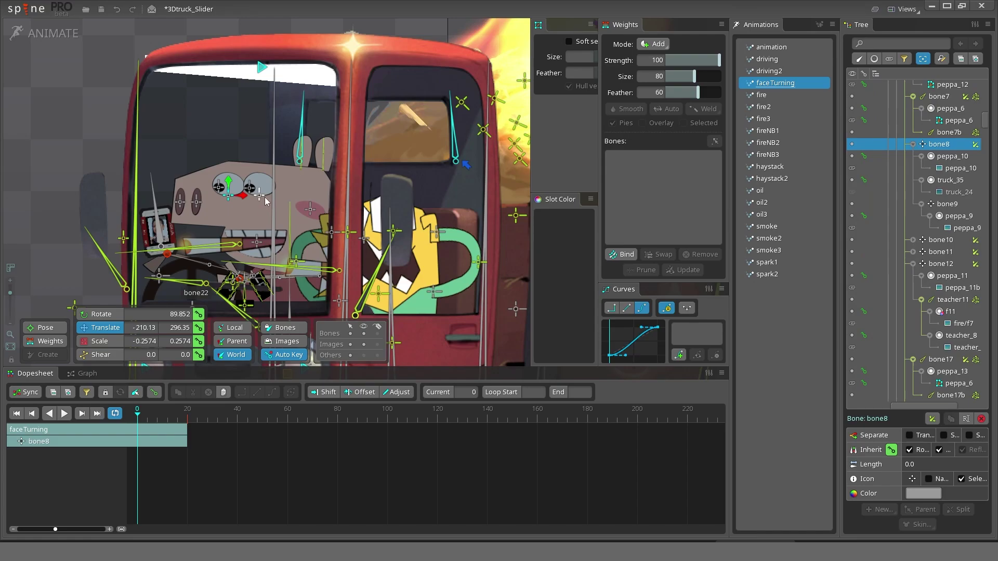
{"action": "left_click", "coordinate": [265, 197], "text": "ctrl"}
{"action": "left_click", "coordinate": [188, 410]}
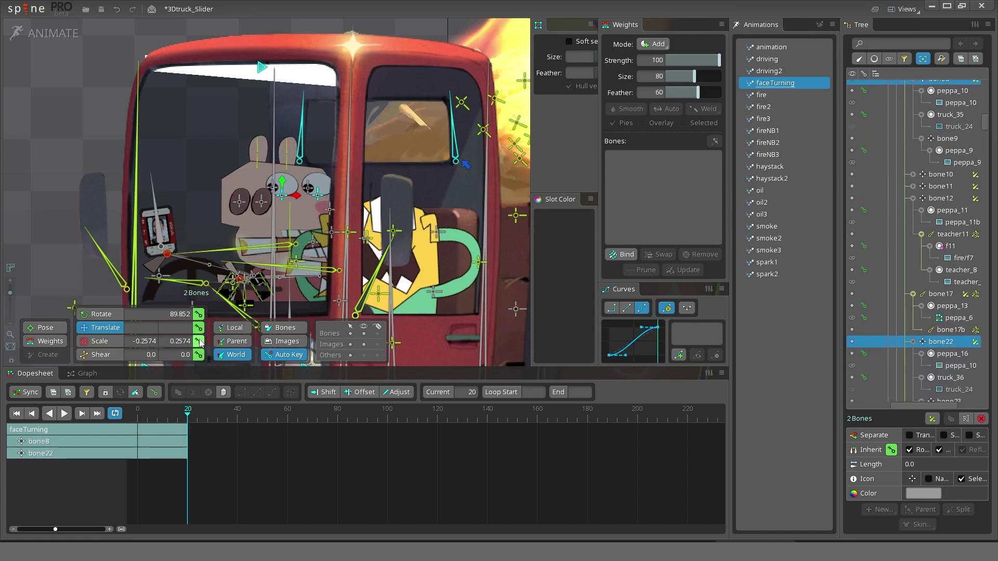
{"action": "left_click", "coordinate": [198, 340]}
{"action": "left_click", "coordinate": [137, 410]}
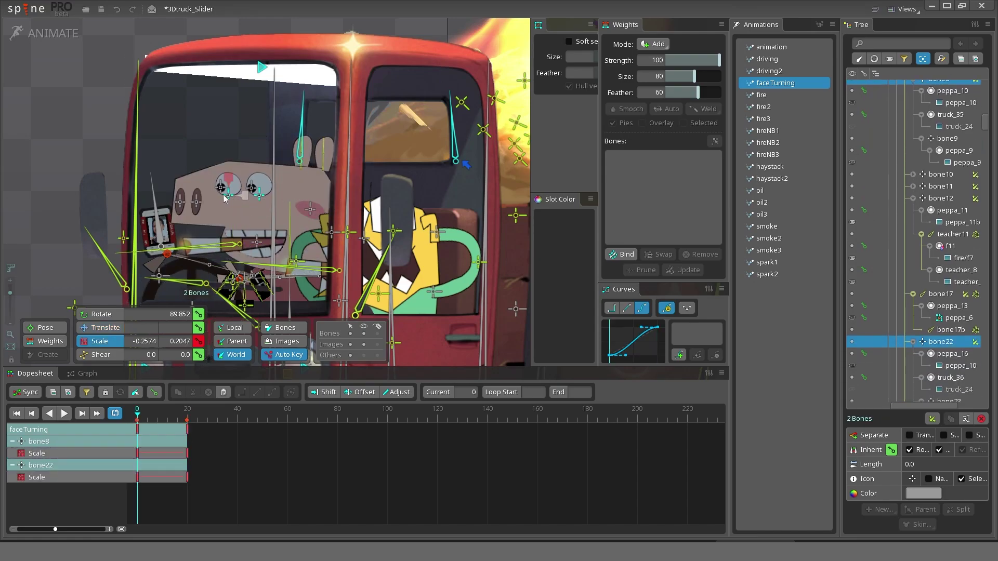
{"action": "left_click_drag", "start_coordinate": [224, 197], "coordinate": [247, 199]}
- Move the two eye bones closer together at frame 0 and space them apart again at frame 20
{"action": "key", "text": "v"}
{"action": "left_click", "coordinate": [258, 198]}
{"action": "left_click", "coordinate": [227, 200], "text": "ctrl"}
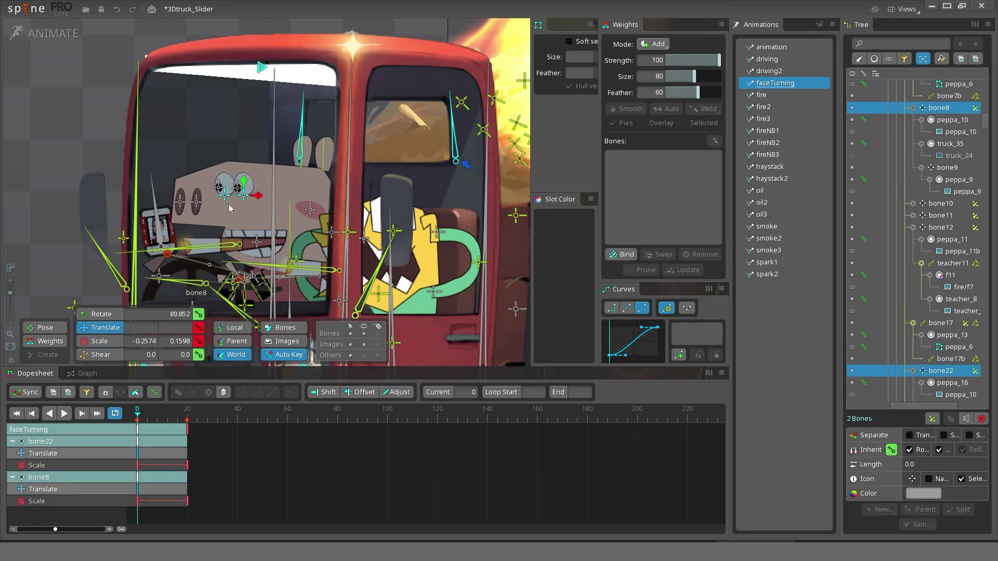
{"action": "left_click", "coordinate": [186, 409]}
{"action": "left_click", "coordinate": [315, 193]}
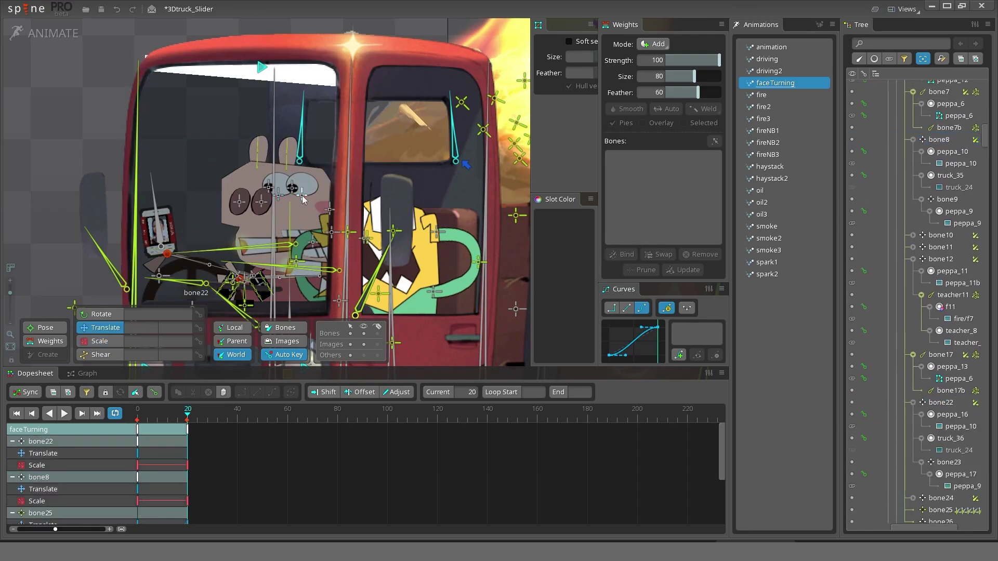
{"action": "left_click", "coordinate": [279, 196], "text": "ctrl"}
{"action": "left_click_drag", "start_coordinate": [187, 410], "coordinate": [137, 409]}
- Play back the faceTurning animation several times to check how the eyes and nostrils change during the turn
{"action": "left_click", "coordinate": [123, 238]}
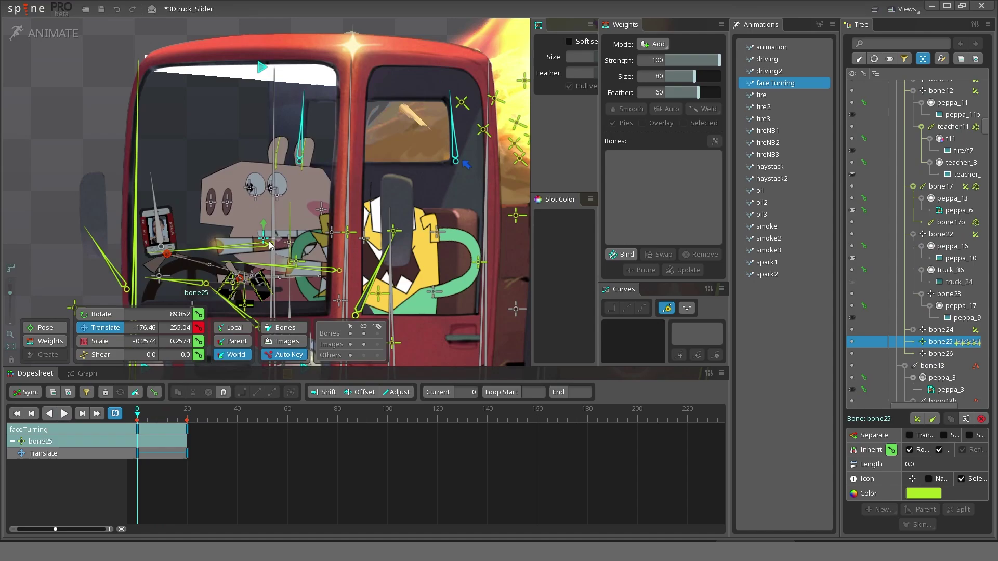
{"action": "key", "text": "d"}
{"action": "key", "text": "d"}
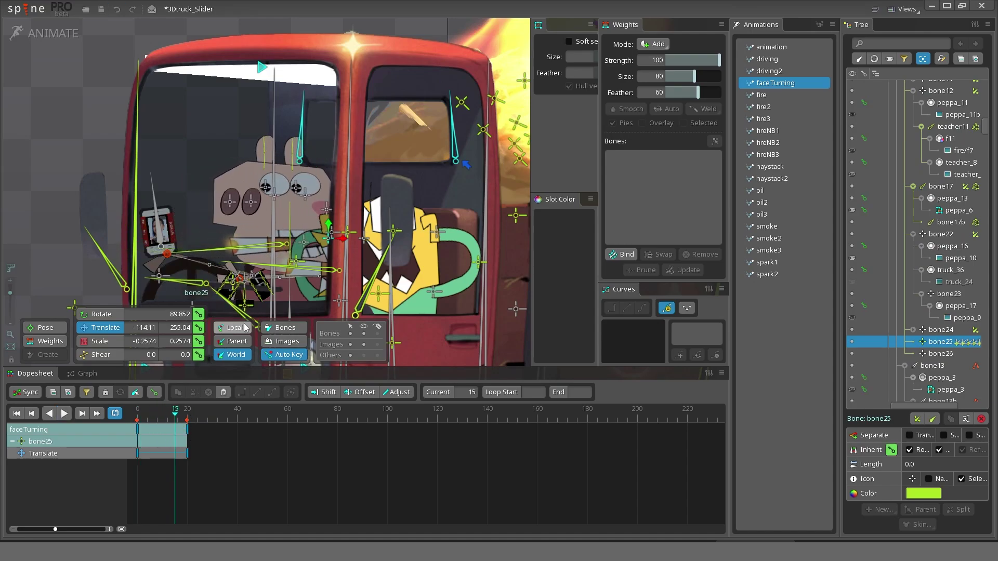
{"action": "key", "text": "space"}
{"action": "left_click", "coordinate": [138, 416]}
{"action": "key", "text": "space"}
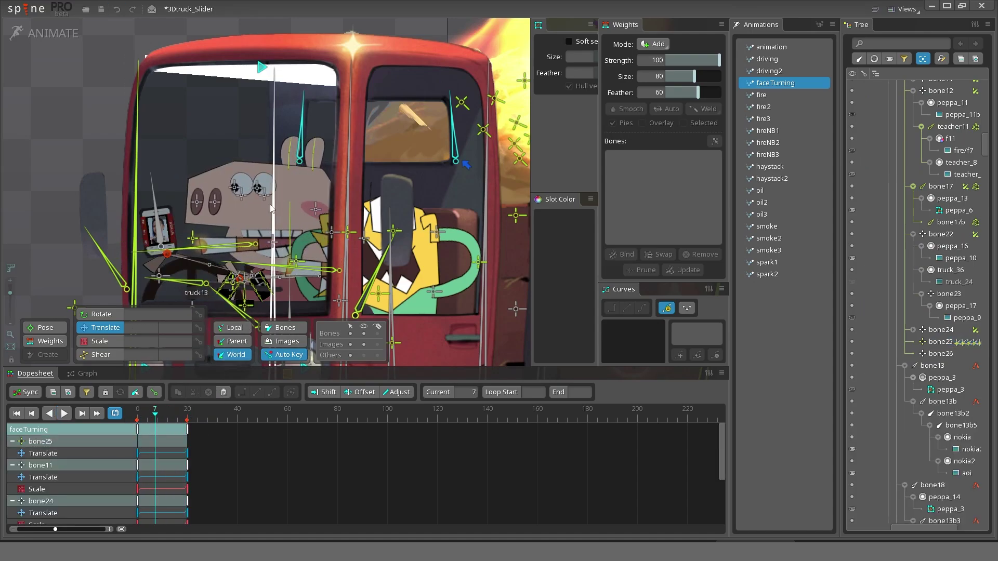
{"action": "key", "text": "space"}
{"action": "left_click", "coordinate": [306, 210]}
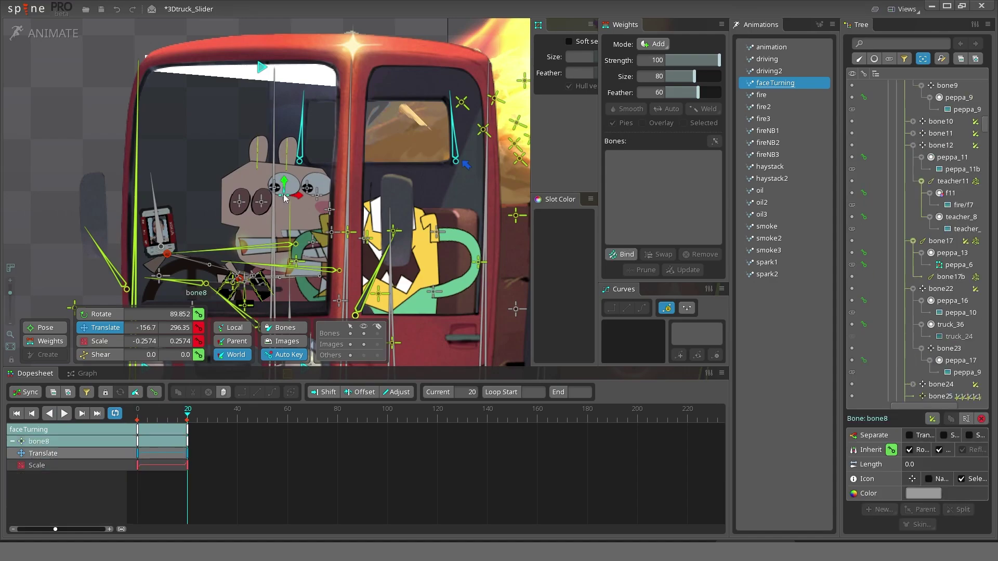
{"action": "key", "text": "space"}
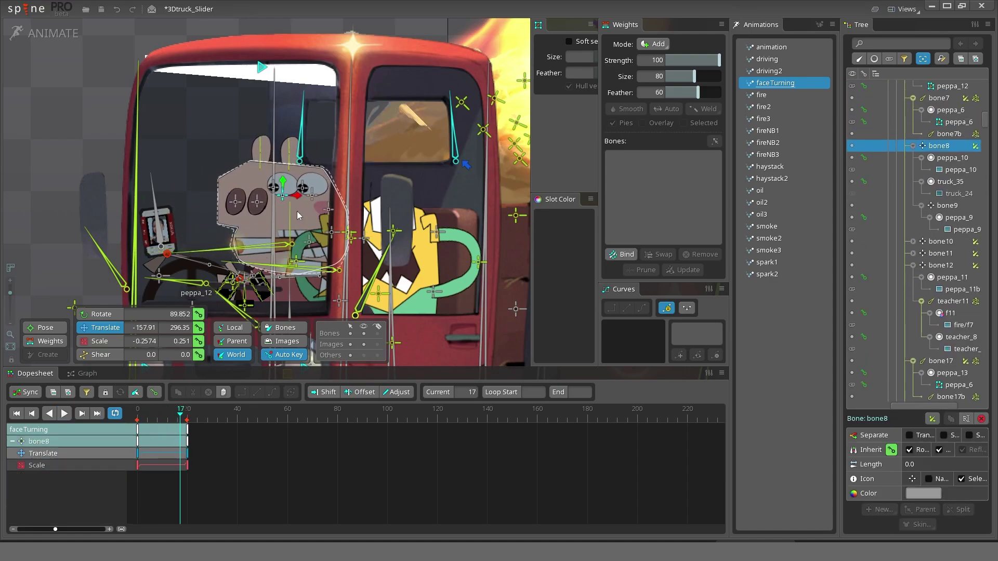
{"action": "key", "text": "space"}
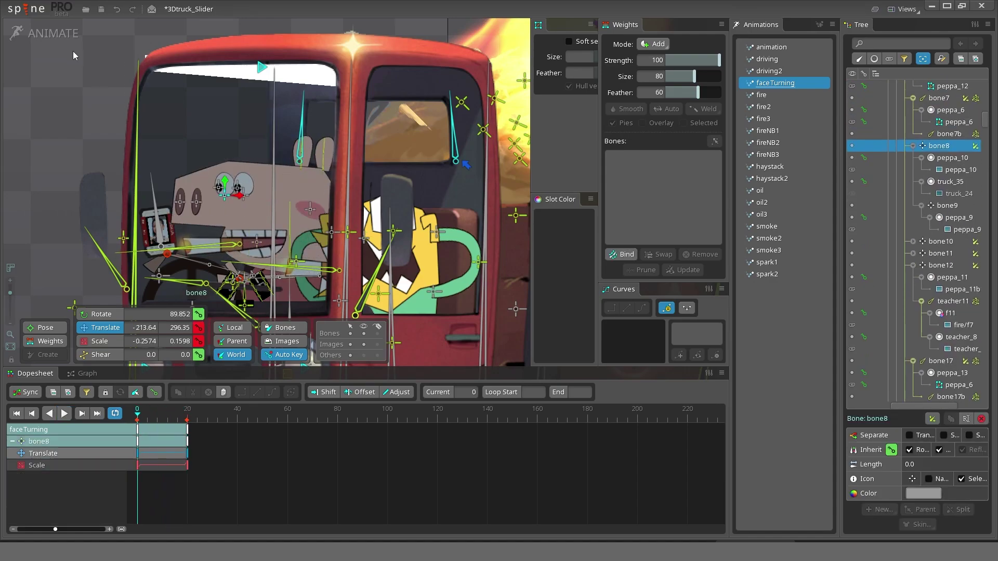
- Save the project in the newer 4.3.18-beta version format
{"action": "key", "text": "ctrl+s"}
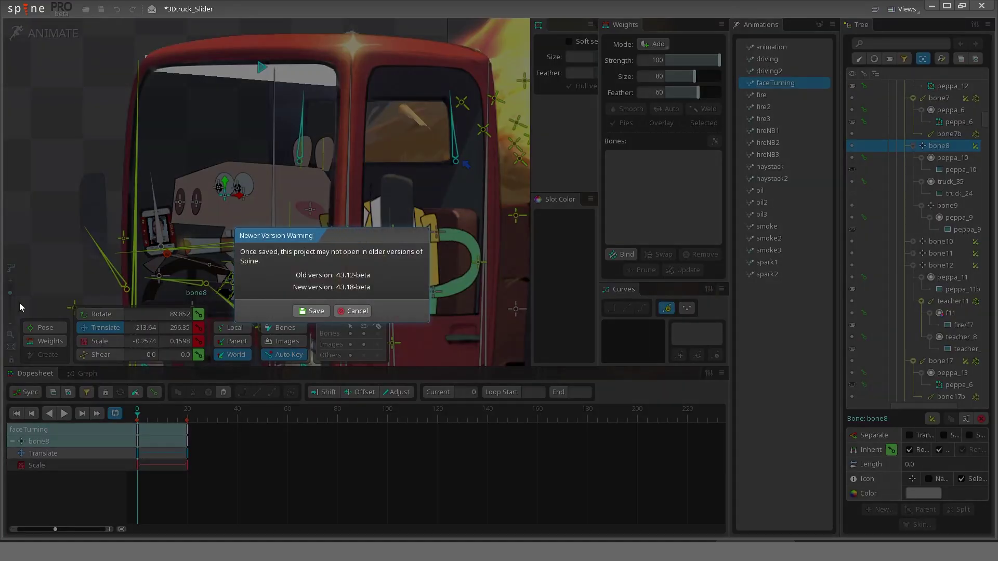
{"action": "left_click", "coordinate": [316, 312]}
- Move bone43 in setup mode to about X -223.27, Y 479.71 above the truck cab, and return to animate mode
{"action": "left_click_drag", "start_coordinate": [10, 294], "coordinate": [10, 298]}
{"action": "left_click_drag", "start_coordinate": [246, 108], "coordinate": [132, 174]}
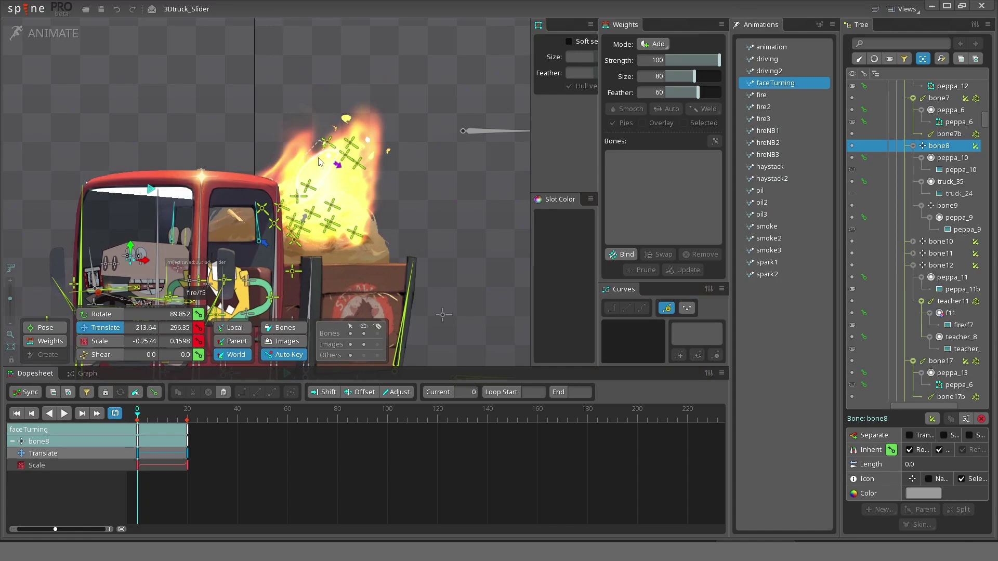
{"action": "left_click", "coordinate": [42, 35]}
{"action": "left_click_drag", "start_coordinate": [535, 217], "coordinate": [197, 240]}
{"action": "left_click_drag", "start_coordinate": [349, 260], "coordinate": [364, 192]}
{"action": "left_click_drag", "start_coordinate": [499, 201], "coordinate": [483, 201]}
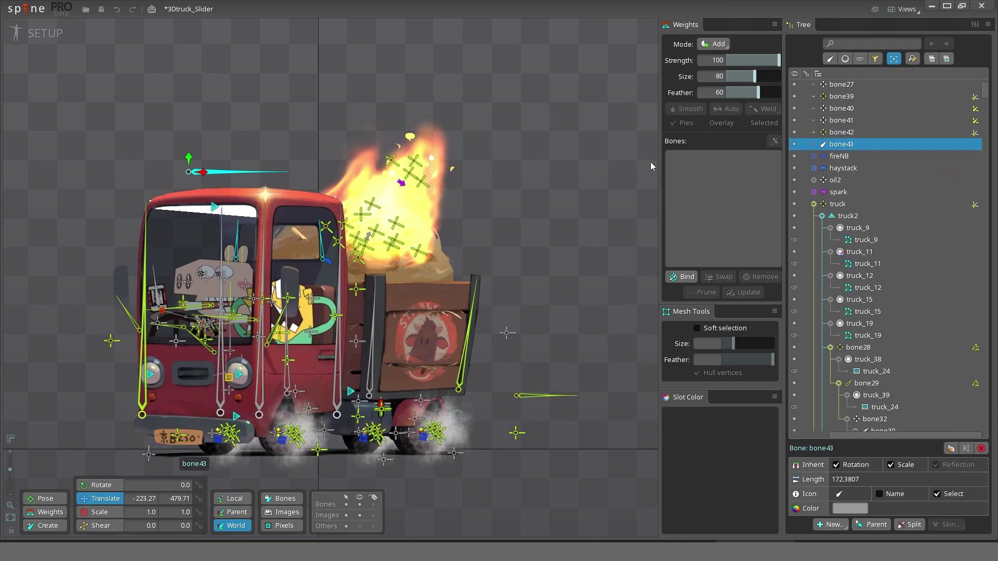
{"action": "left_click", "coordinate": [44, 33]}
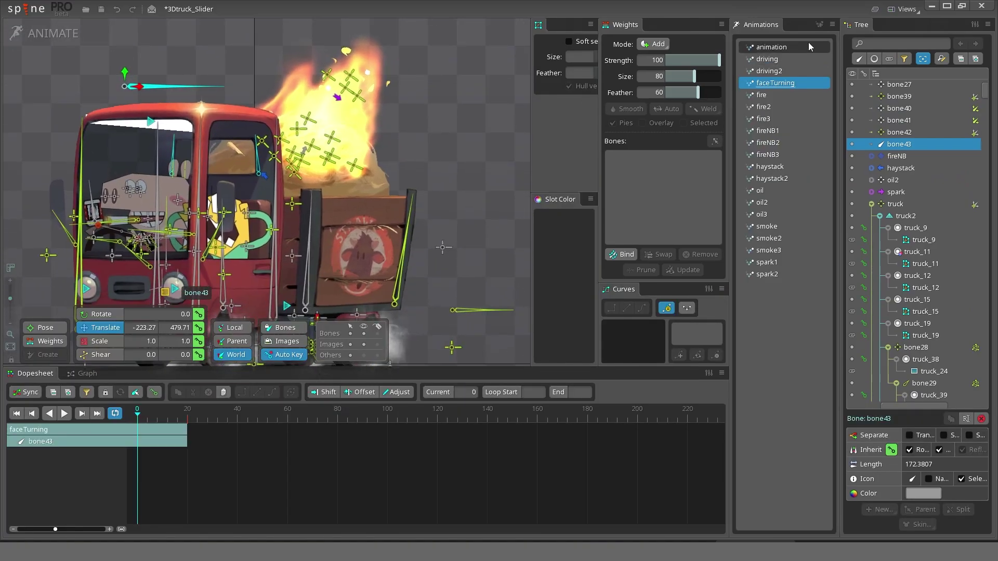
- Create a slider constraint from the faceTurning animation
{"action": "left_click", "coordinate": [820, 25]}
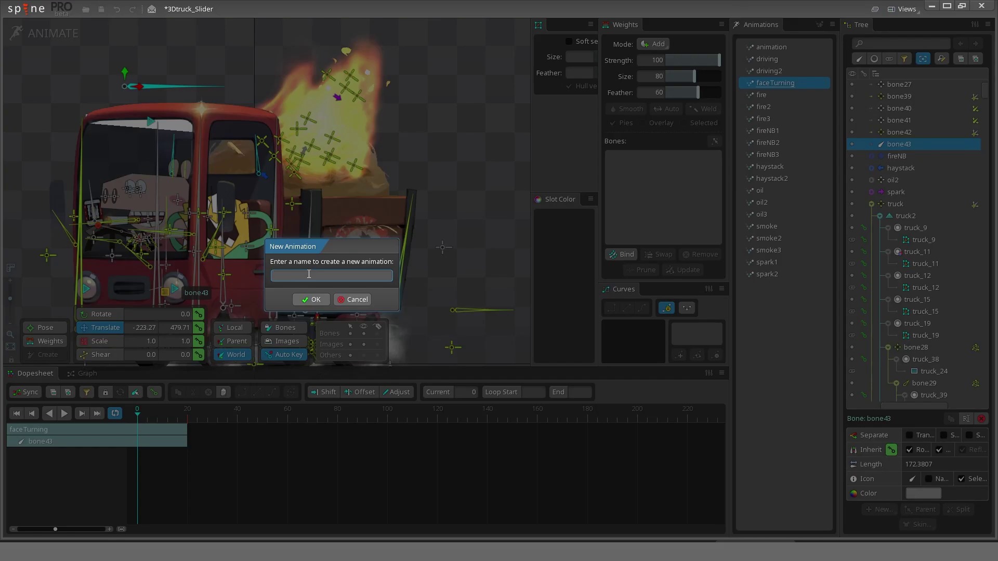
{"action": "key", "text": "Escape"}
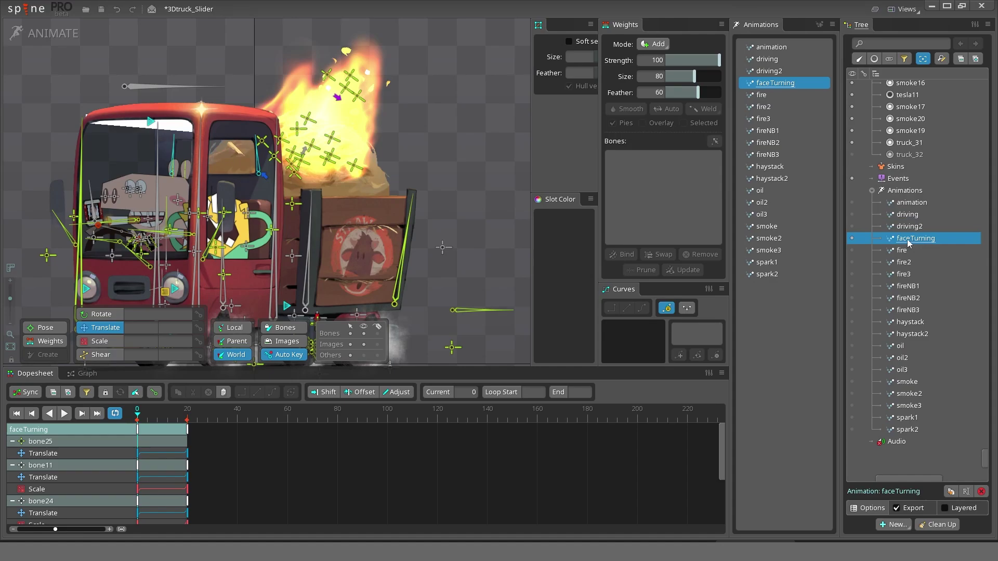
{"action": "left_click", "coordinate": [895, 526]}
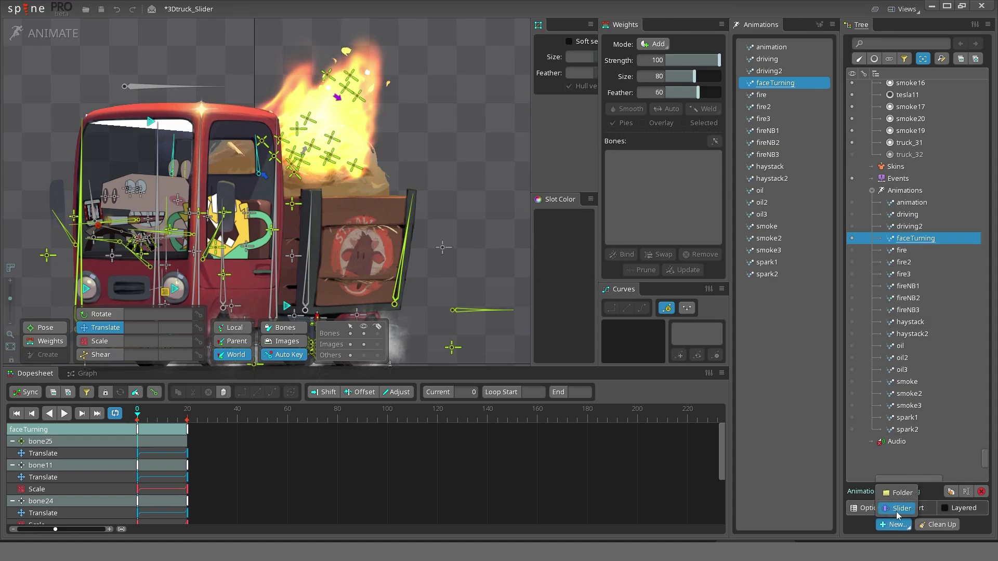
{"action": "left_click", "coordinate": [899, 513]}
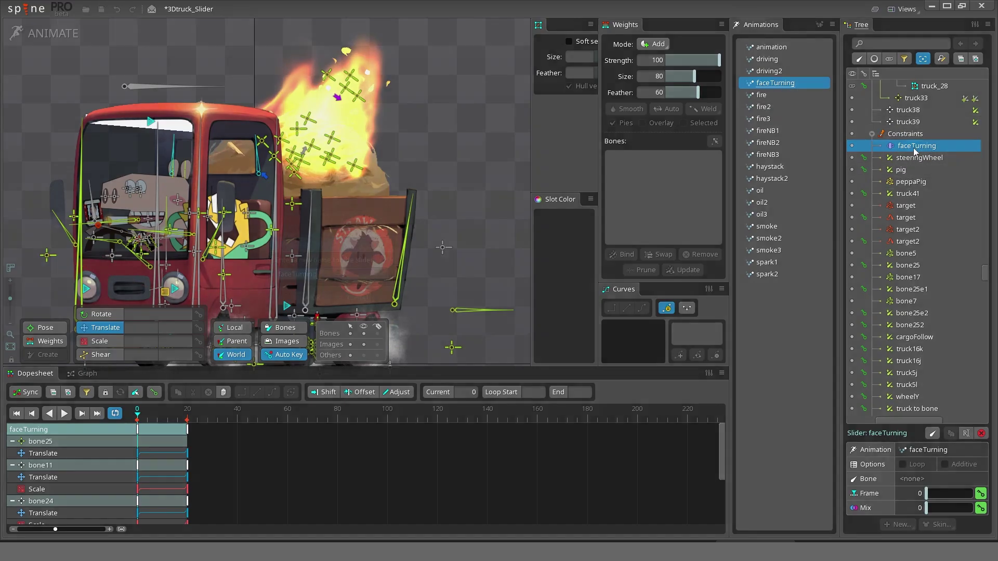
- Try renaming the faceTurning slider to faceTurning2 and undo the rename
{"action": "double_click", "coordinate": [915, 147]}
{"action": "key", "text": "End"}
{"action": "type", "text": "2"}
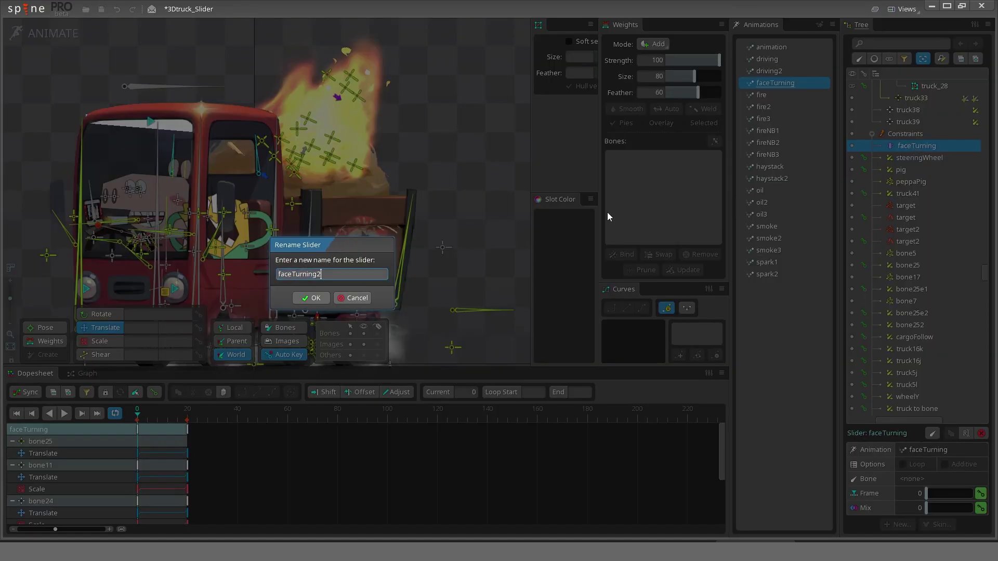
{"action": "key", "text": "Return"}
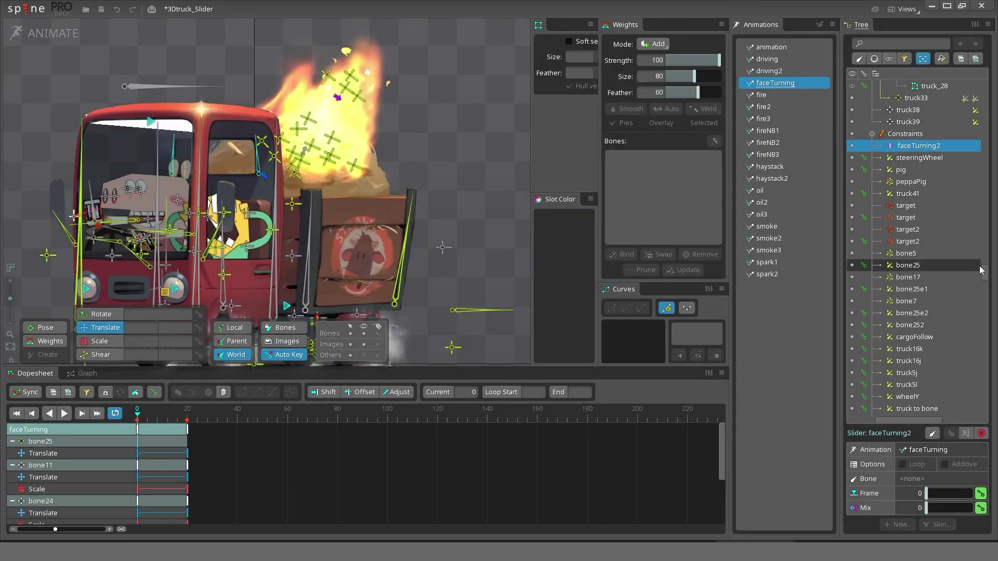
{"action": "key", "text": "ctrl+z"}
{"action": "key", "text": "ctrl+z"}
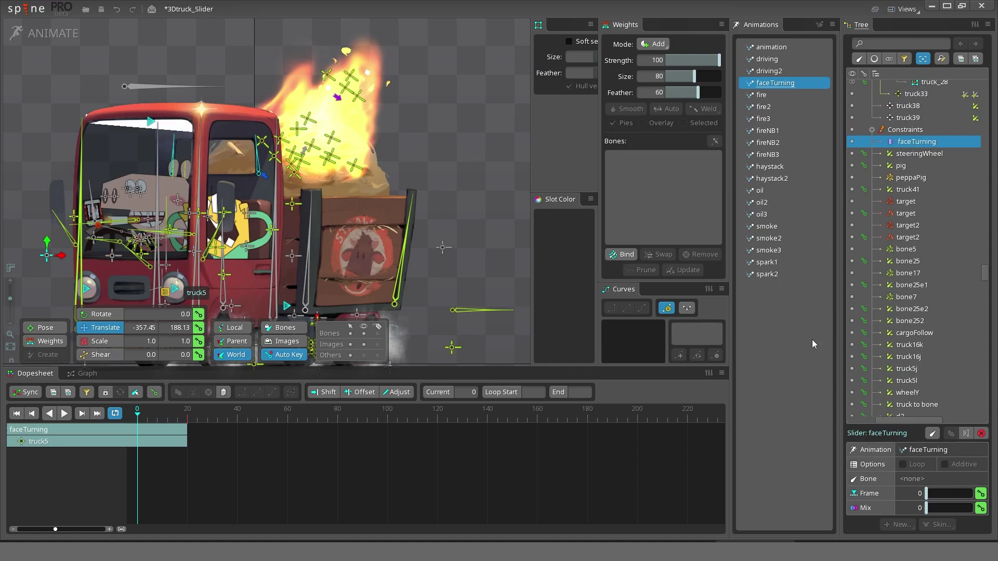
- Create a new animation named Combine and select the faceTurning slider constraint to animate in it
{"action": "left_click", "coordinate": [819, 27]}
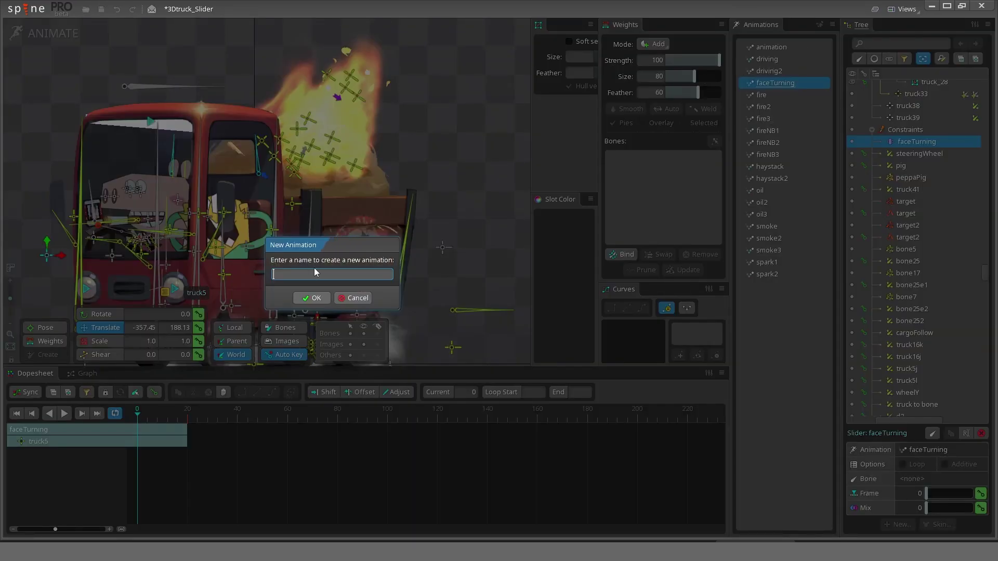
{"action": "type", "text": "Combine"}
{"action": "key", "text": "Return"}
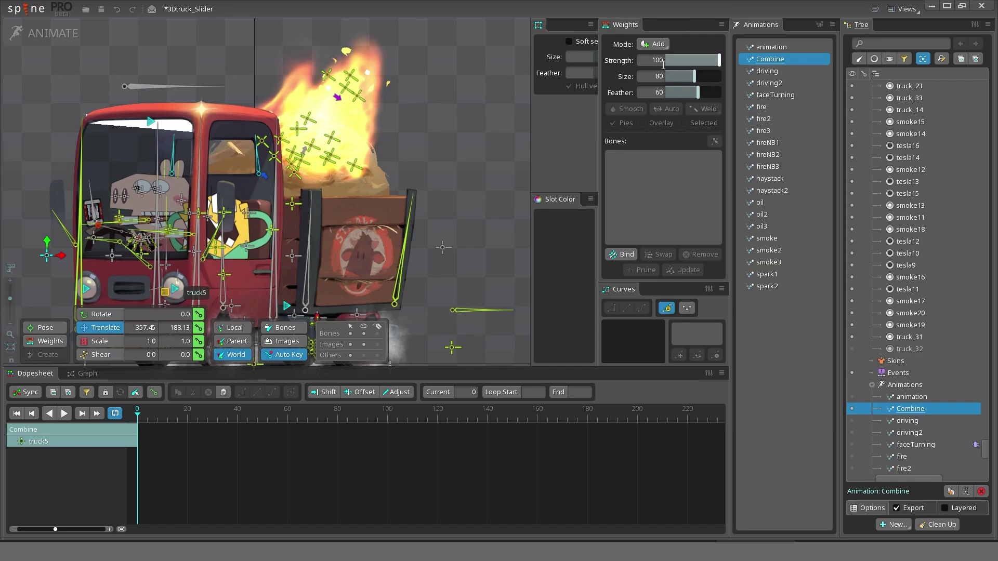
{"action": "left_click", "coordinate": [975, 446]}
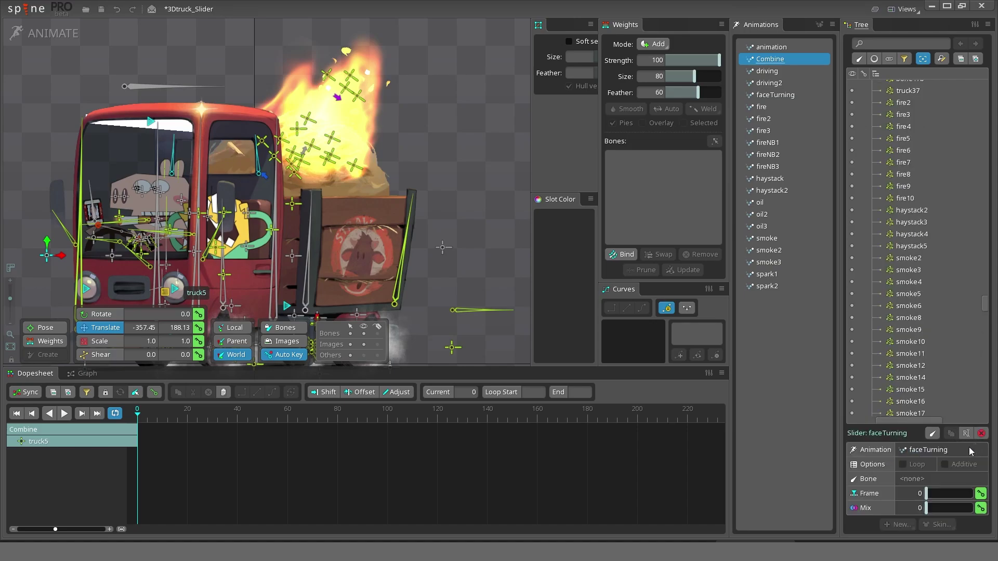
{"action": "scroll", "coordinate": [930, 141], "scroll_direction": "up", "scroll_amount": 1}
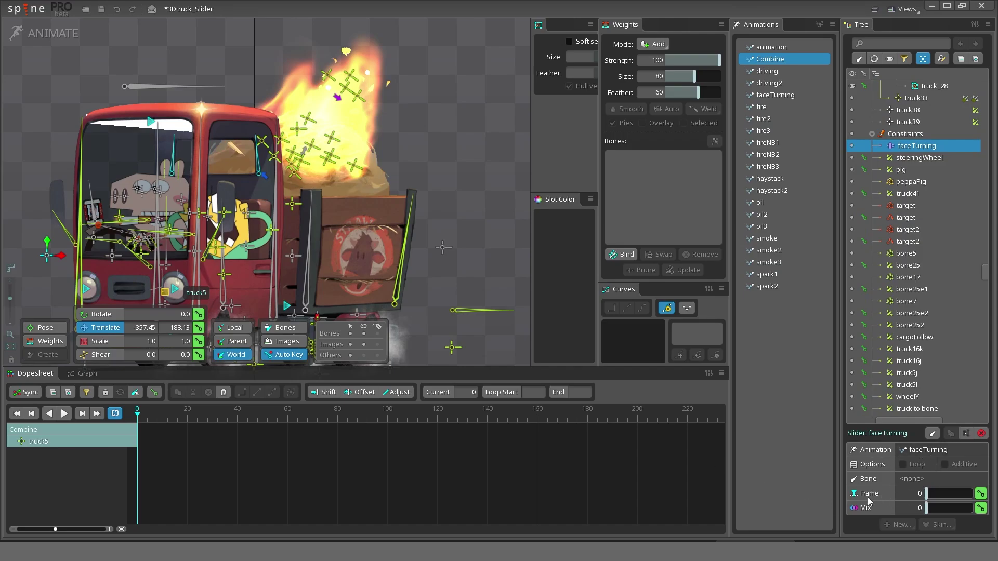
- Try the faceTurning slider's frame up to 20 in Combine and compare it by scrubbing the faceTurning animation
{"action": "left_click_drag", "start_coordinate": [932, 498], "coordinate": [945, 498]}
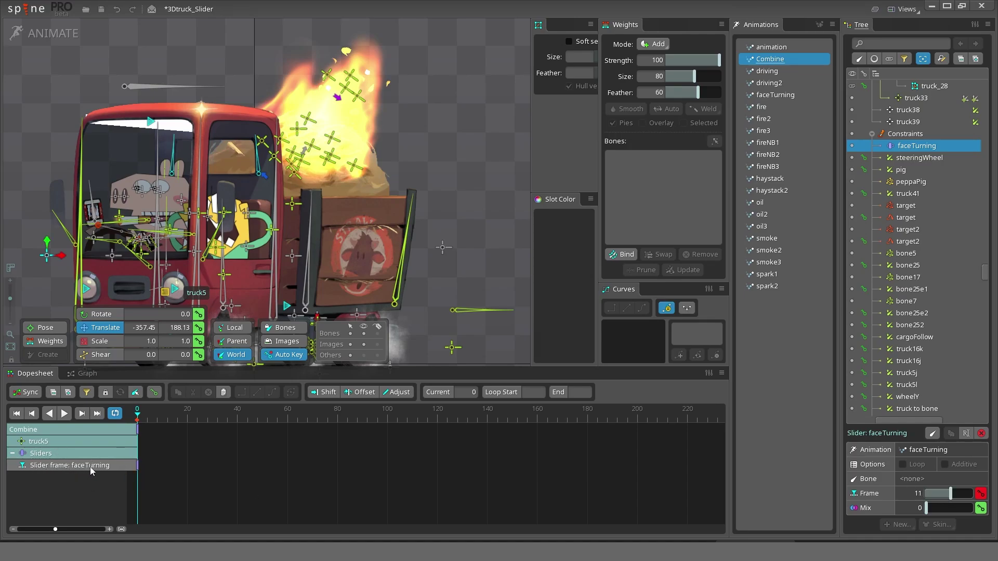
{"action": "left_click_drag", "start_coordinate": [950, 493], "coordinate": [968, 494]}
{"action": "left_click", "coordinate": [776, 95]}
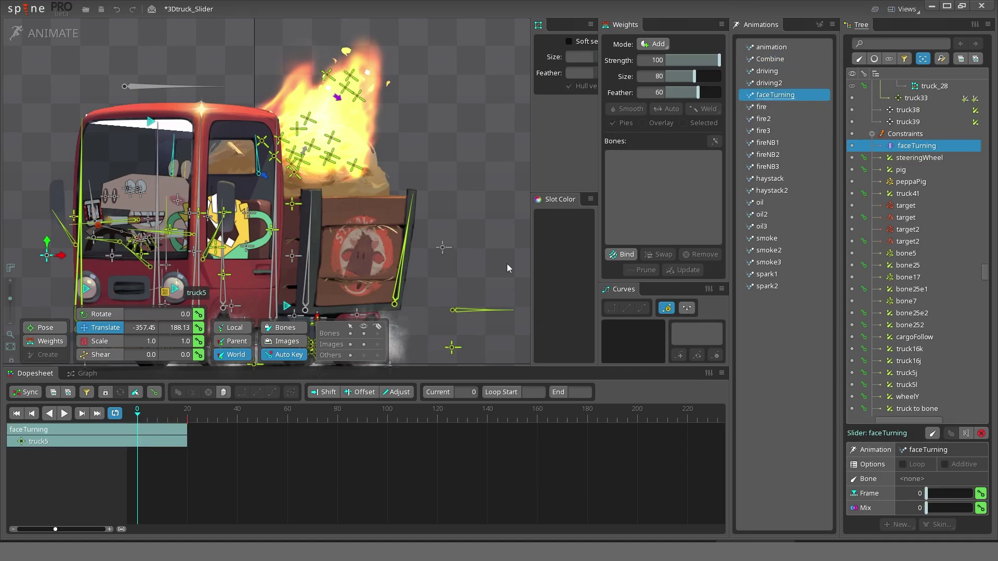
{"action": "left_click_drag", "start_coordinate": [186, 414], "coordinate": [148, 415]}
{"action": "left_click", "coordinate": [770, 58]}
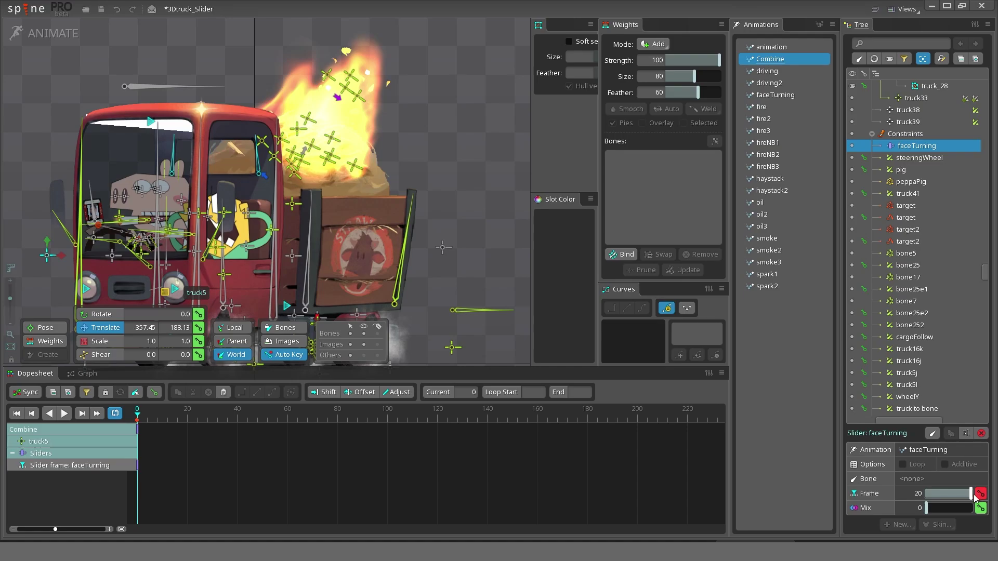
- At timeline frame 0 of Combine, key the faceTurning slider's mix at 100 and its frame at 0
{"action": "left_click_drag", "start_coordinate": [968, 493], "coordinate": [949, 511]}
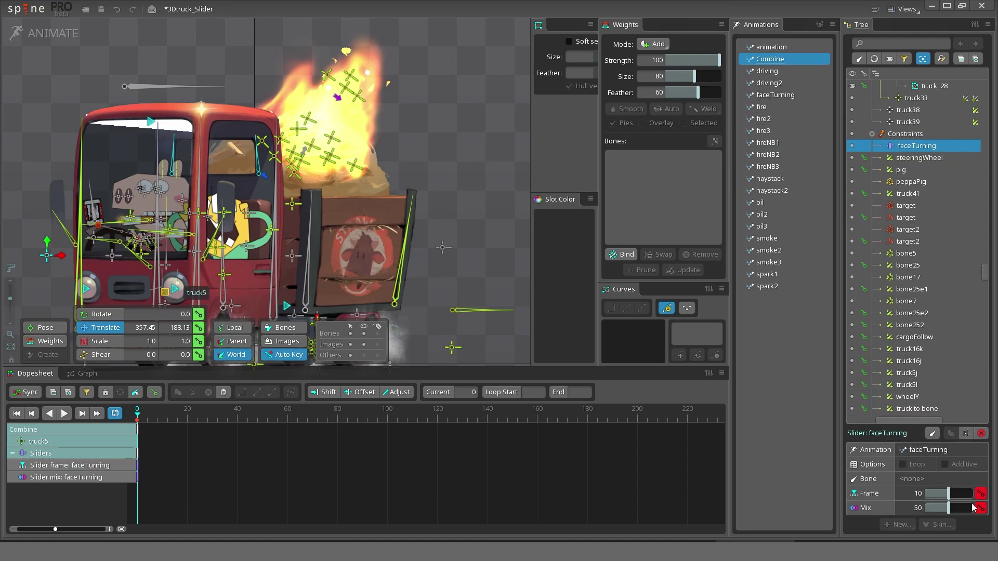
{"action": "left_click_drag", "start_coordinate": [949, 508], "coordinate": [973, 510]}
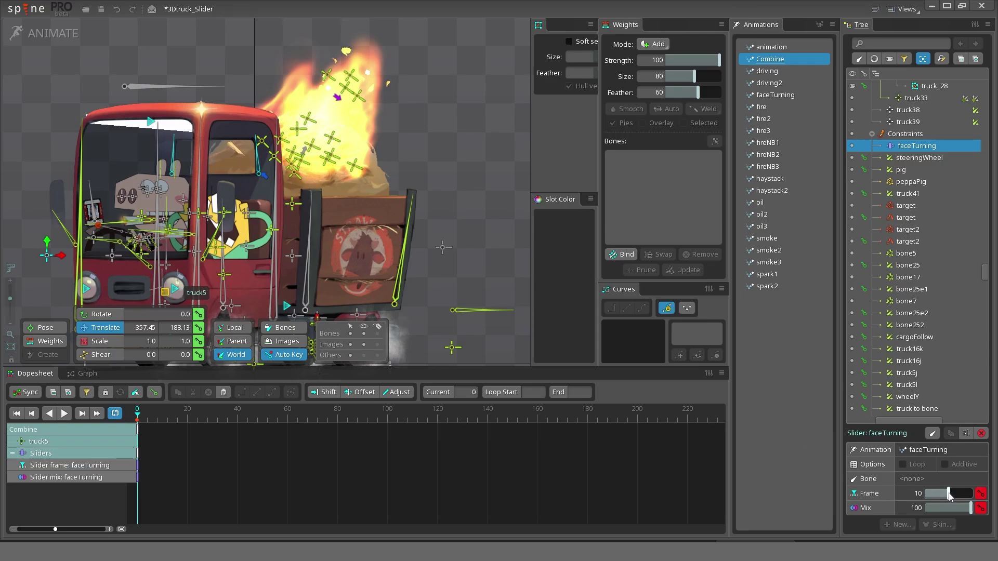
{"action": "left_click_drag", "start_coordinate": [949, 494], "coordinate": [895, 498]}
- Key the faceTurning slider's frame at 20 on timeline frame 100 and play the Combine animation
{"action": "left_click_drag", "start_coordinate": [221, 421], "coordinate": [389, 421]}
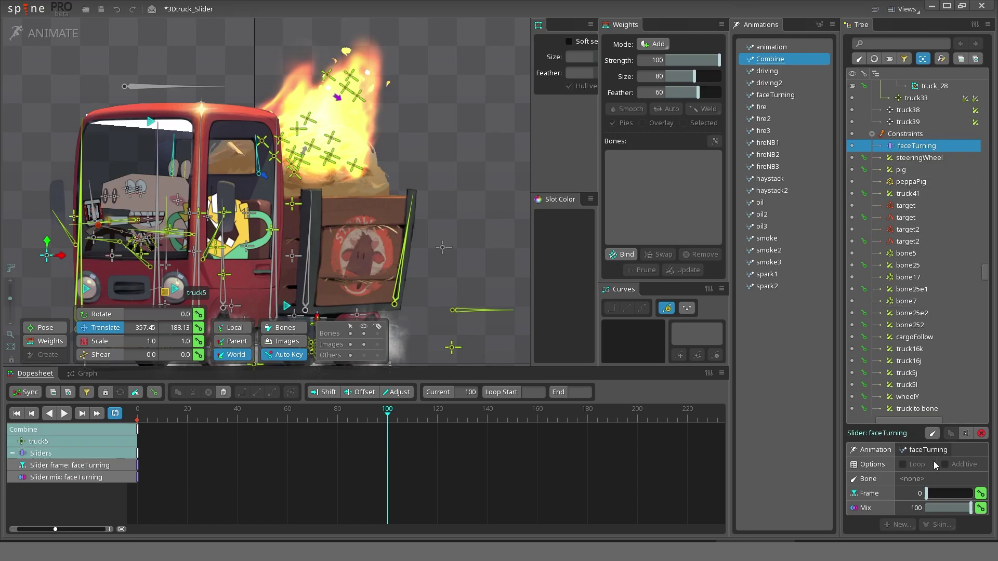
{"action": "left_click", "coordinate": [930, 497]}
{"action": "left_click_drag", "start_coordinate": [929, 496], "coordinate": [970, 496]}
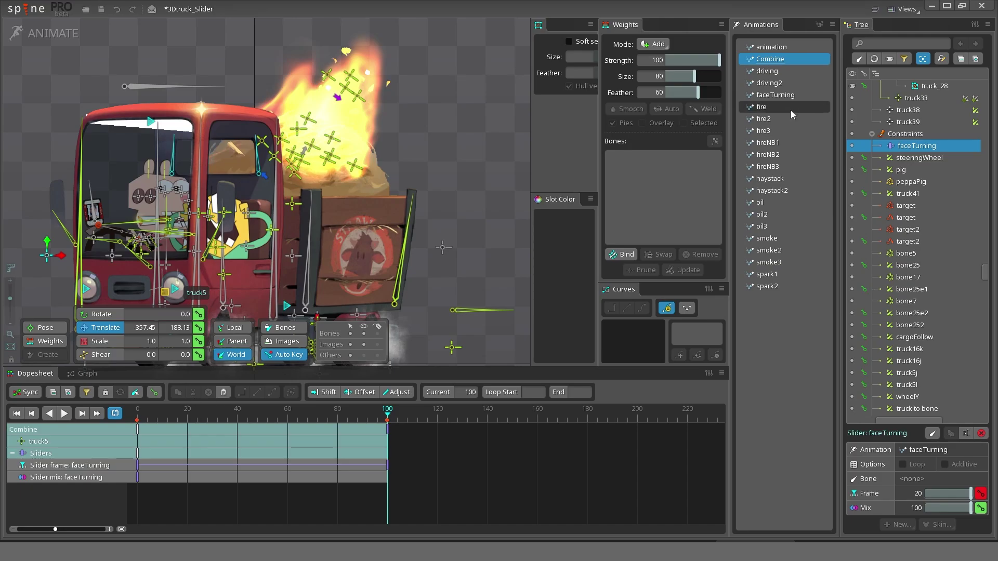
{"action": "key", "text": "space"}
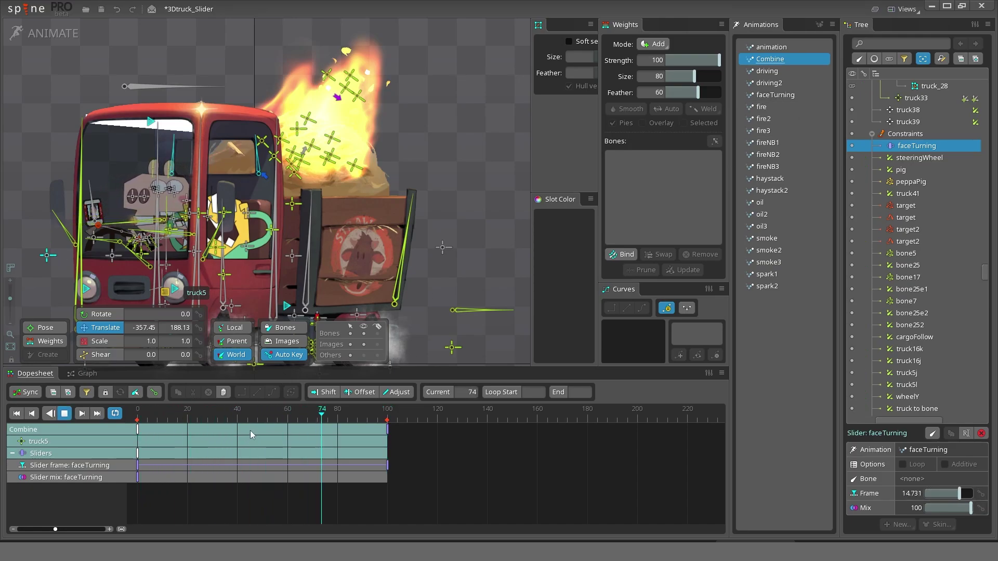
- Key the slider's frame back down to its starting value at timeline frame 186 and play back the turn
{"action": "left_click_drag", "start_coordinate": [370, 414], "coordinate": [589, 413]}
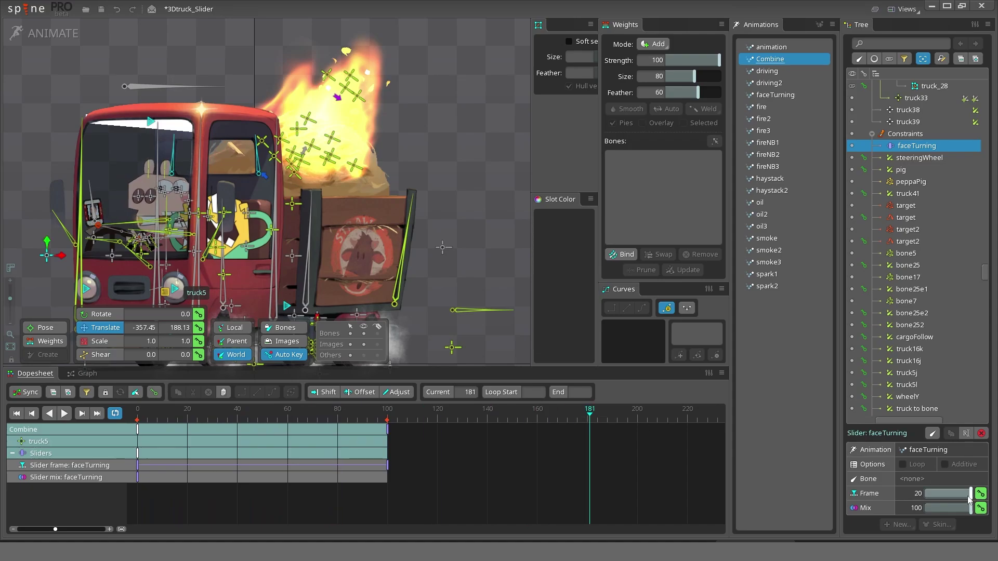
{"action": "left_click", "coordinate": [603, 419]}
{"action": "left_click_drag", "start_coordinate": [968, 494], "coordinate": [934, 496]}
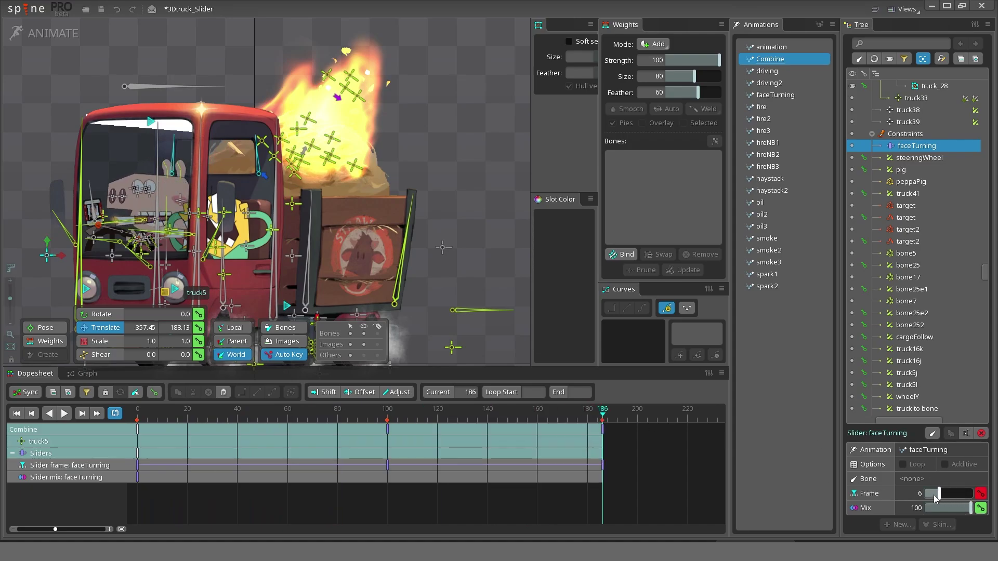
{"action": "key", "text": "space"}
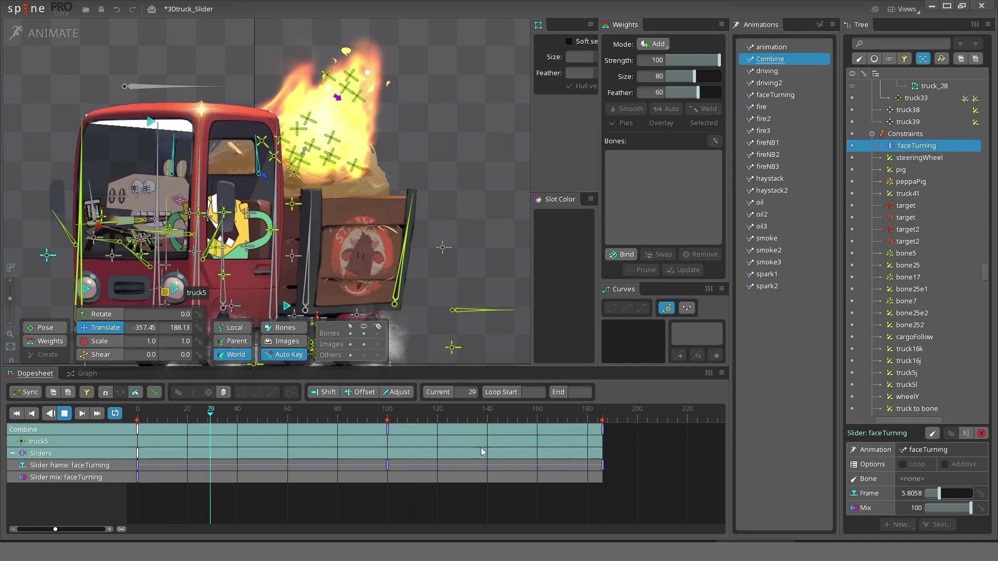
{"action": "key", "text": "space"}
- Select all Combine keys, compress them to end at about frame 12, and play the result
{"action": "key", "text": "ctrl+a"}
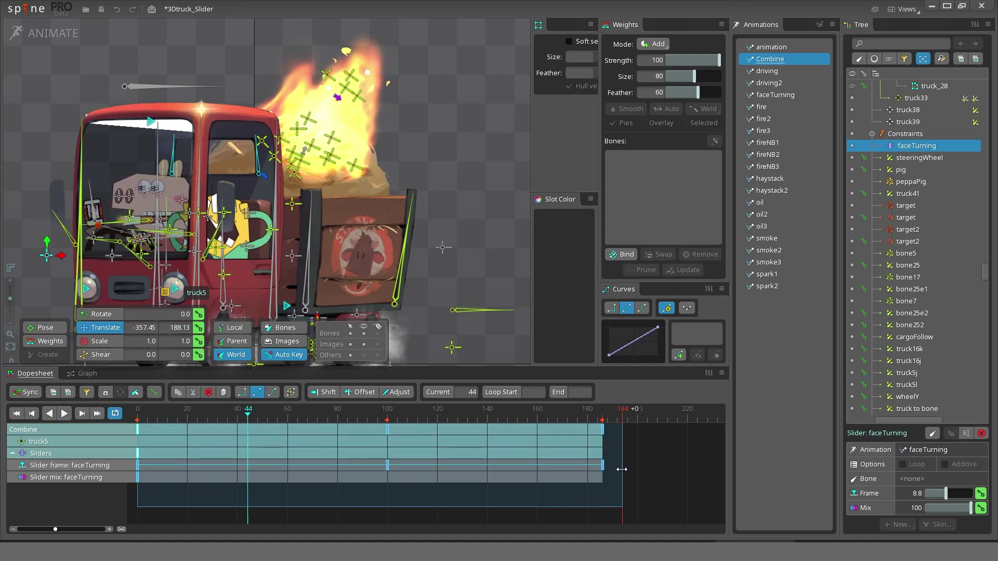
{"action": "left_click_drag", "start_coordinate": [621, 469], "coordinate": [168, 441]}
{"action": "left_click", "coordinate": [190, 446]}
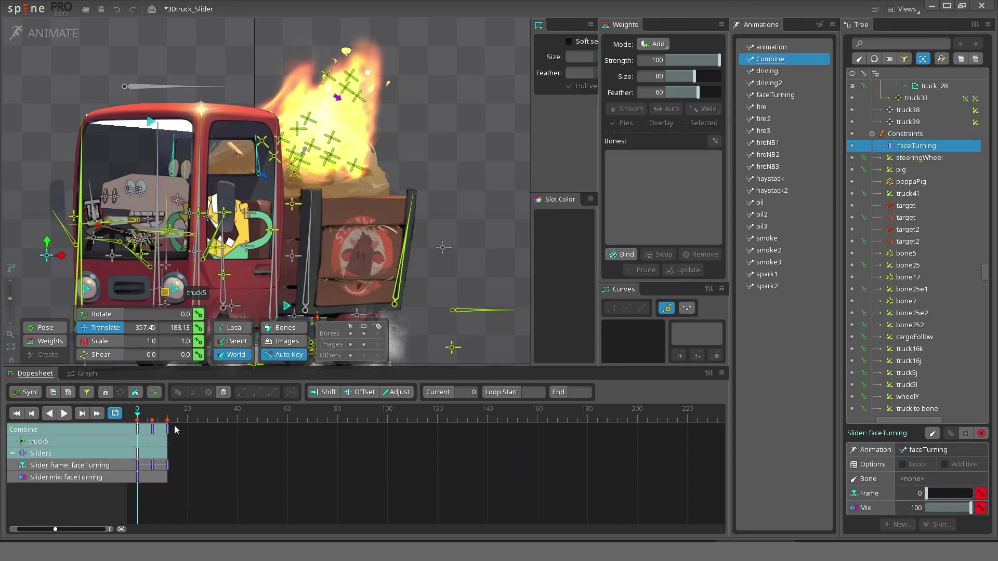
{"action": "key", "text": "space"}
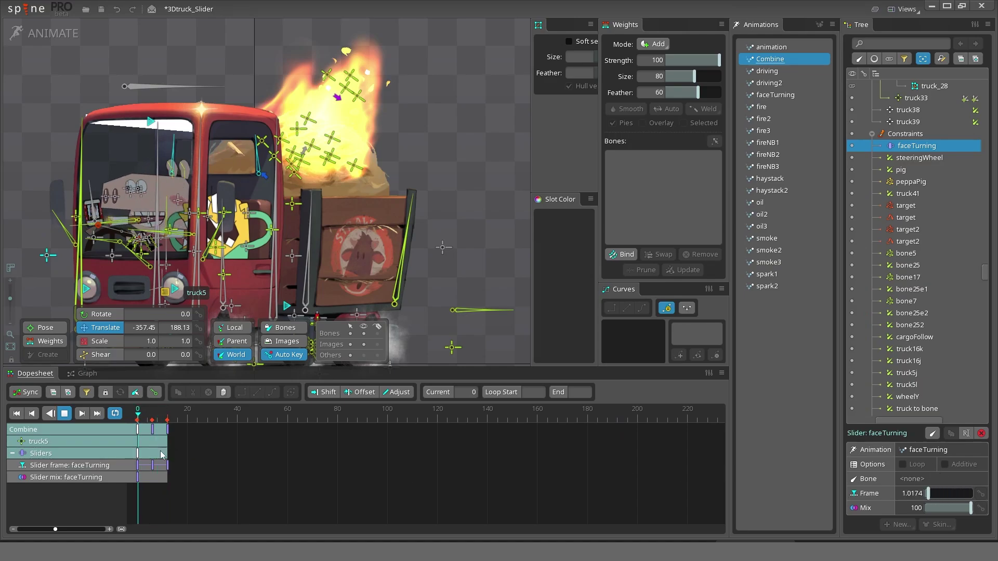
{"action": "key", "text": "space"}
- Apply Bezier curves to all Combine keys and preview the eased turn
{"action": "left_click_drag", "start_coordinate": [214, 495], "coordinate": [81, 396]}
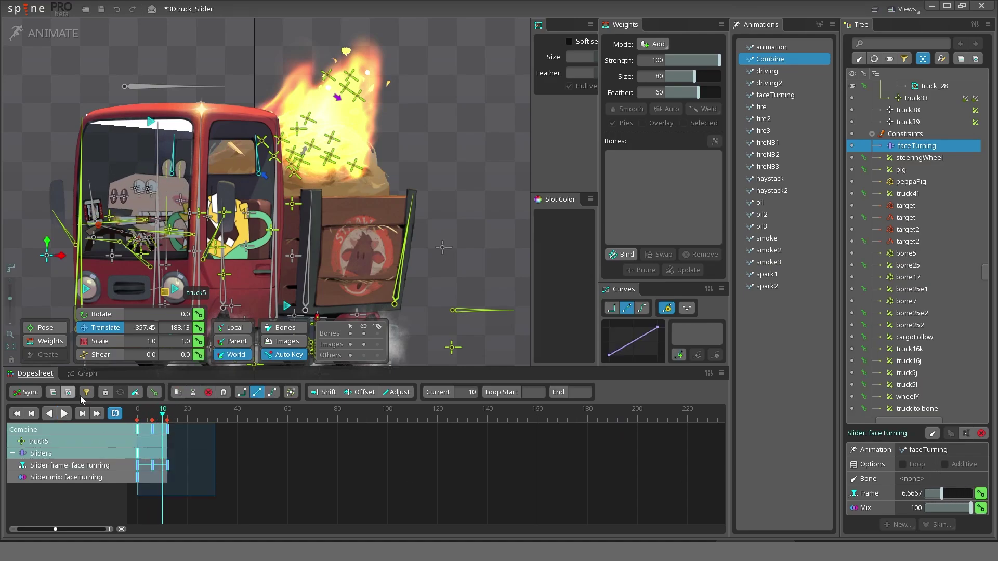
{"action": "left_click", "coordinate": [272, 392]}
{"action": "key", "text": "space"}
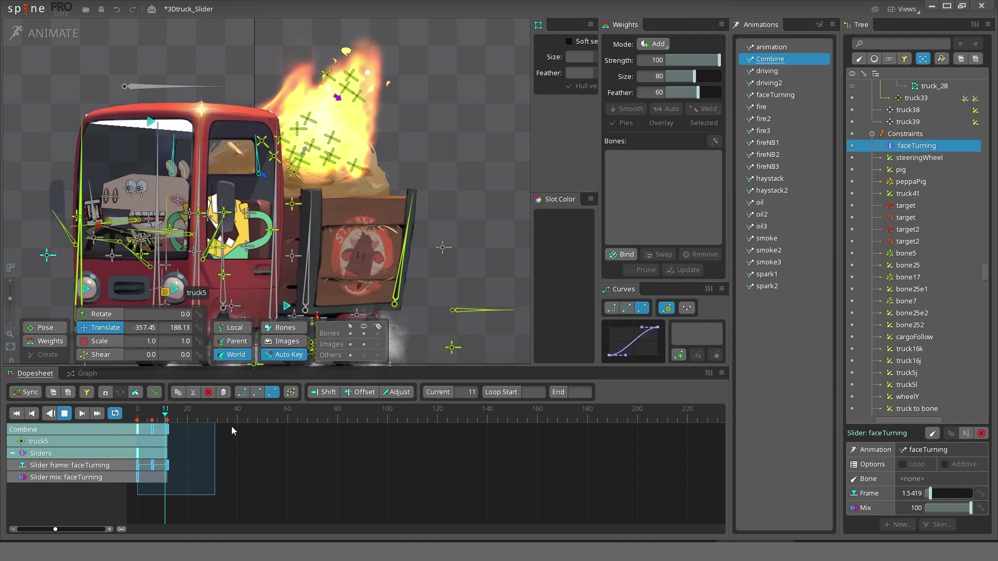
- Rescale all the keys so the Combine animation ends at about frame 54, and play it back
{"action": "left_click_drag", "start_coordinate": [200, 457], "coordinate": [423, 438]}
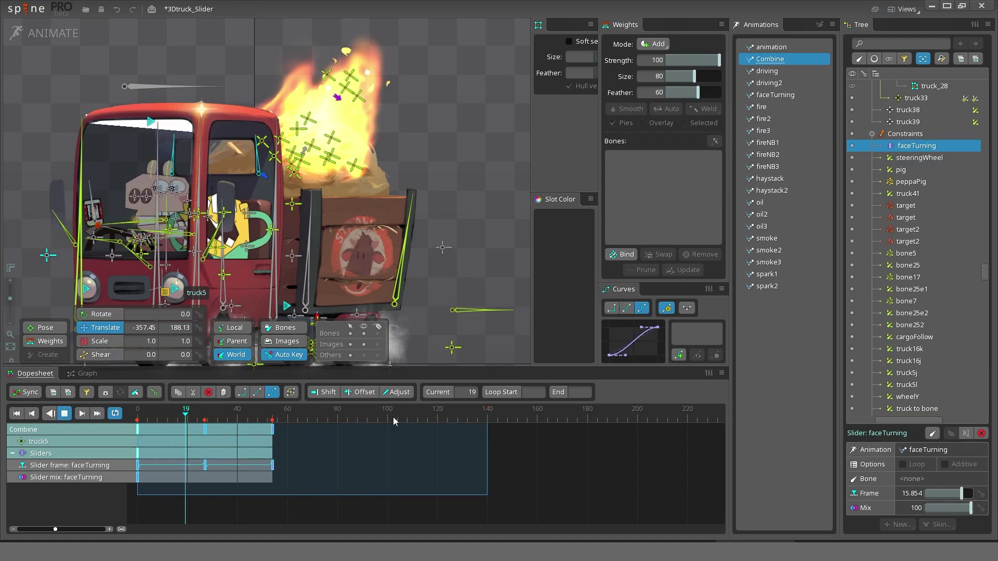
{"action": "key", "text": "space"}
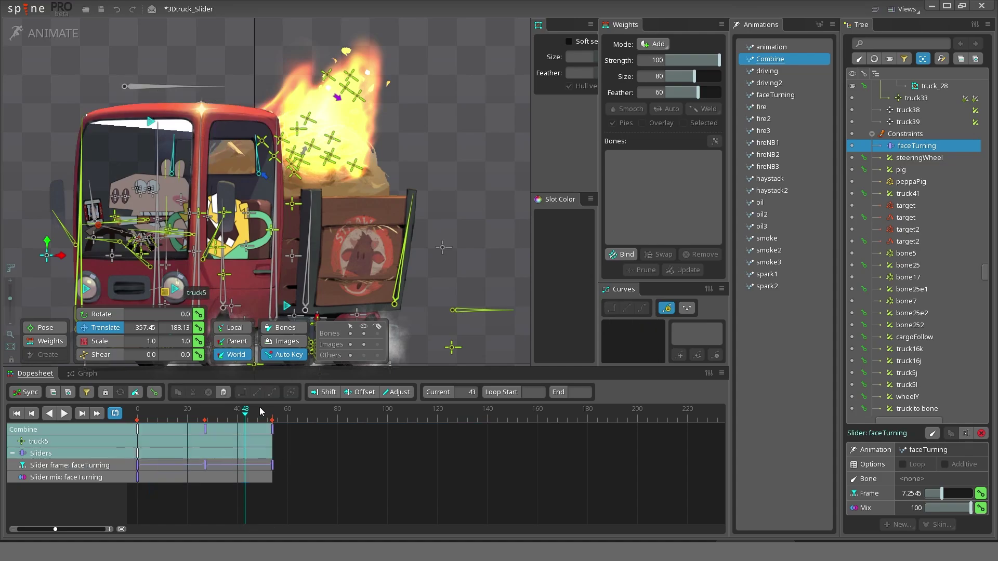
{"action": "left_click", "coordinate": [285, 509]}
{"action": "key", "text": "space"}
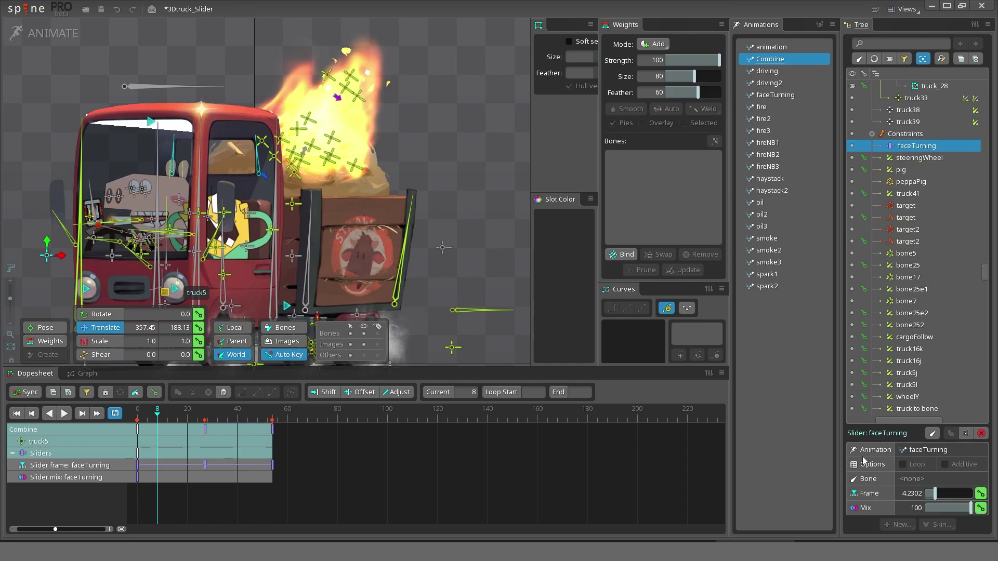
- Switch to setup mode and assign bone43 as the faceTurning slider's driving bone
{"action": "left_click", "coordinate": [49, 35]}
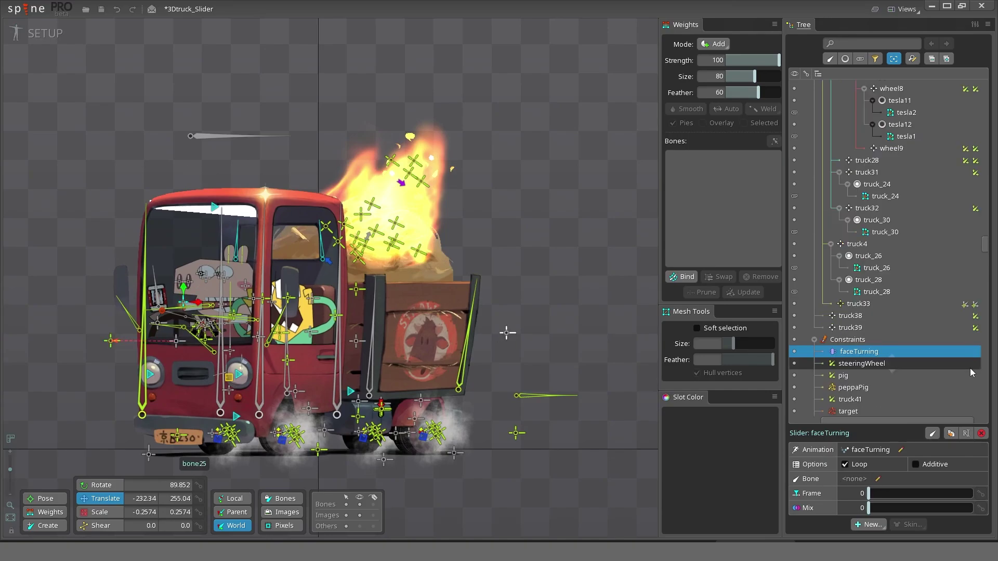
{"action": "left_click", "coordinate": [879, 480]}
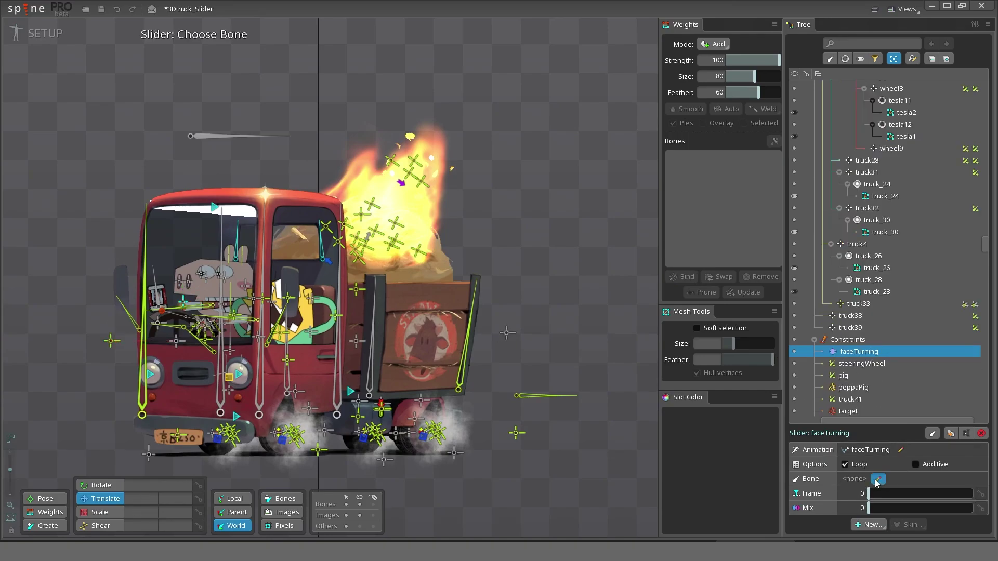
{"action": "left_click", "coordinate": [203, 137]}
{"action": "left_click", "coordinate": [208, 136]}
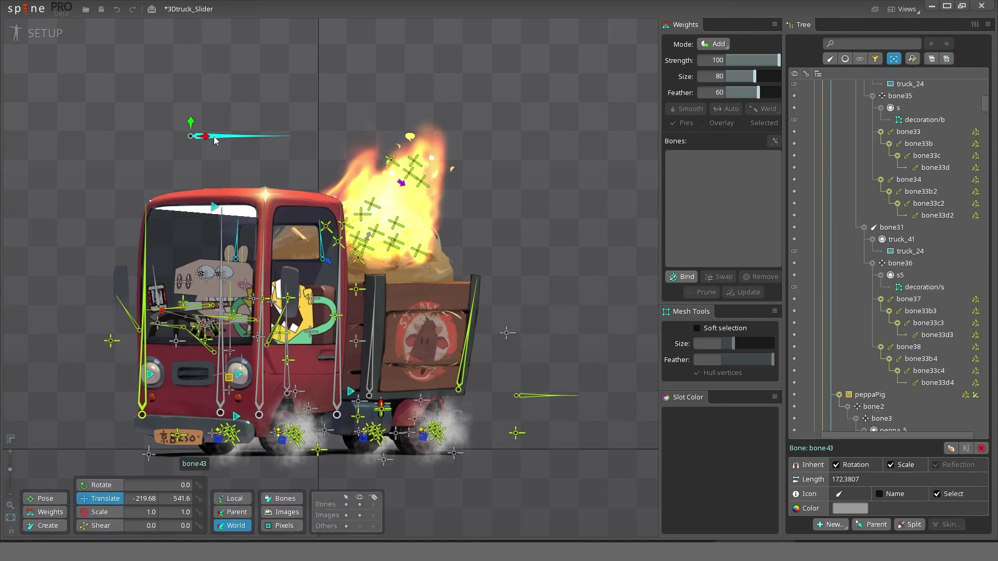
- Activate the Rotate tool and set the bone-driven faceTurning slider's mix to 100
{"action": "key", "text": "c"}
{"action": "mouse_move", "coordinate": [226, 138]}
{"action": "left_mouse_down"}
{"action": "mouse_move", "coordinate": [195, 57]}
{"action": "mouse_move", "coordinate": [188, 223]}
{"action": "mouse_move", "coordinate": [207, 120]}
{"action": "mouse_move", "coordinate": [234, 137]}
{"action": "left_mouse_up"}
{"action": "left_click", "coordinate": [183, 302]}
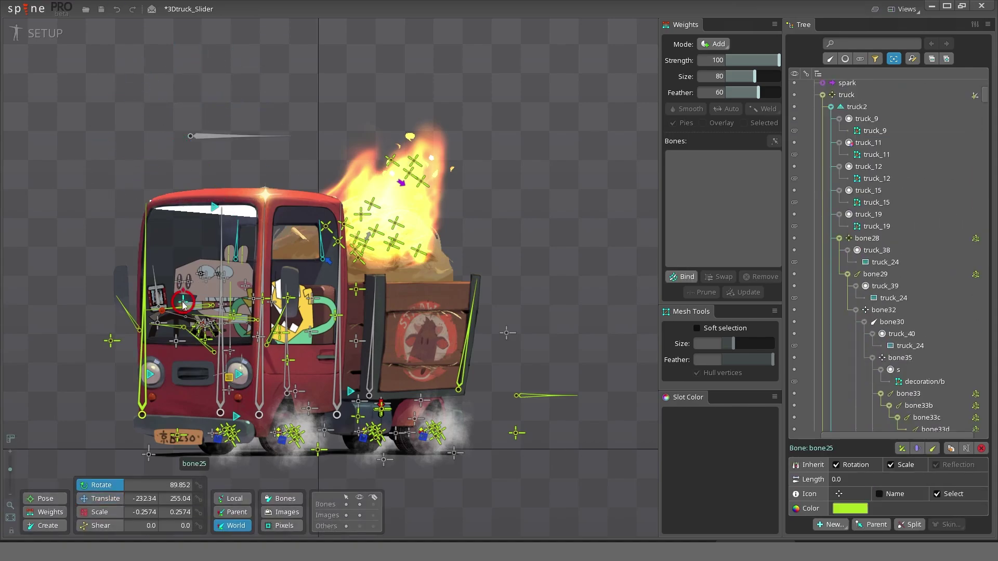
{"action": "left_click", "coordinate": [977, 386]}
{"action": "left_click_drag", "start_coordinate": [871, 509], "coordinate": [971, 509]}
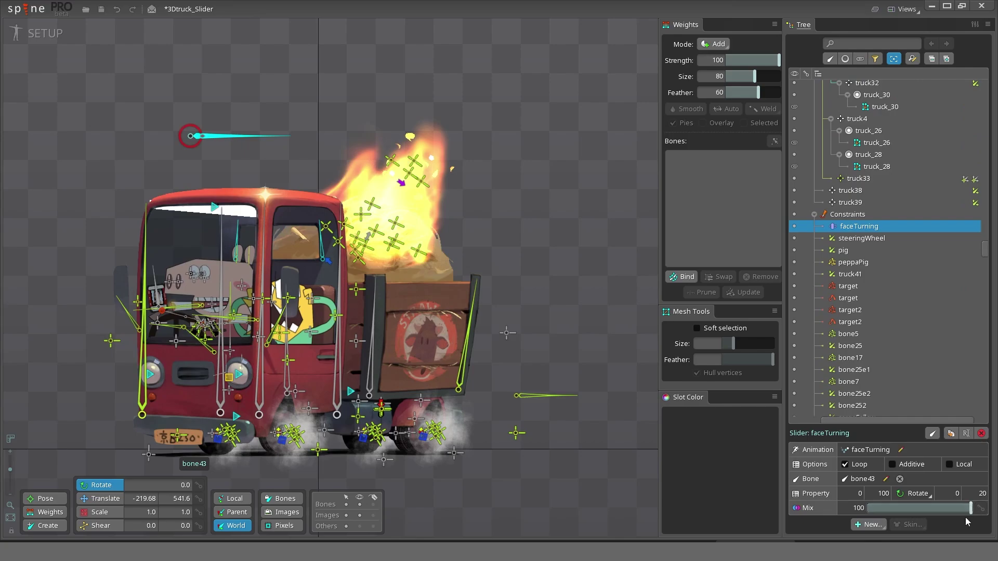
- Test the face turn by rotating bone43 to about 102 degrees and back to about 0
{"action": "left_click_drag", "start_coordinate": [251, 142], "coordinate": [290, 136]}
{"action": "left_click_drag", "start_coordinate": [258, 136], "coordinate": [163, 24]}
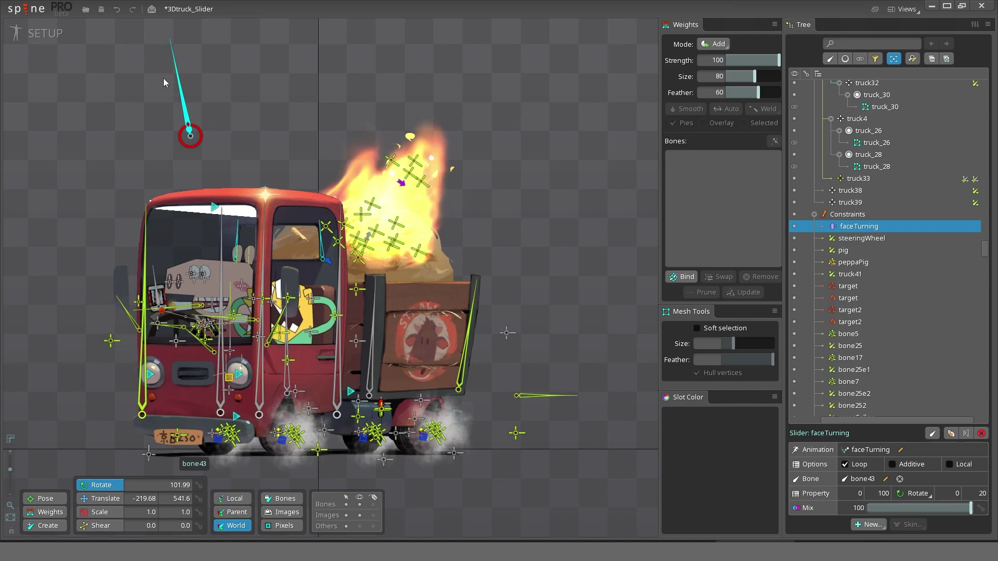
{"action": "left_click_drag", "start_coordinate": [179, 73], "coordinate": [282, 101]}
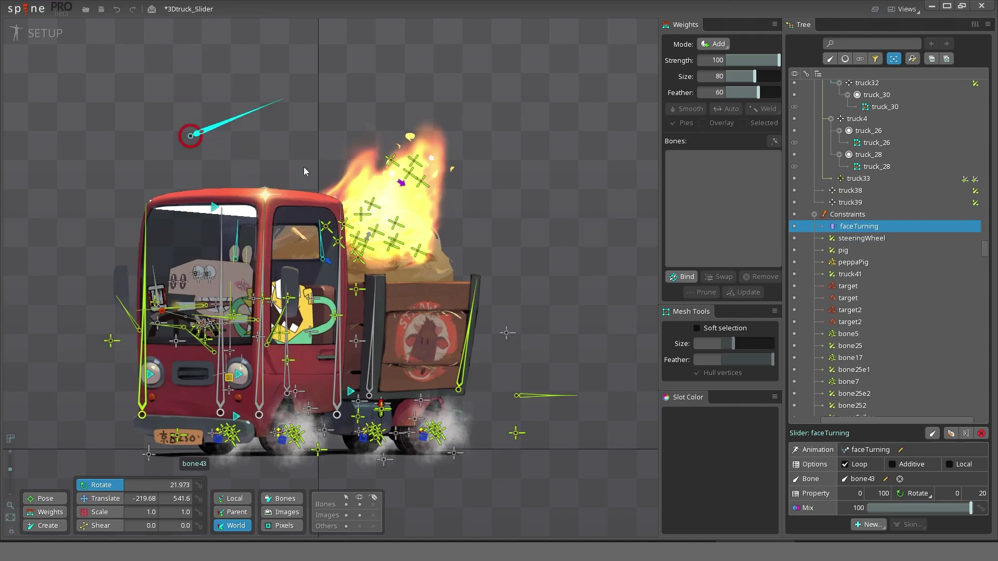
{"action": "key", "text": "ctrl+z"}
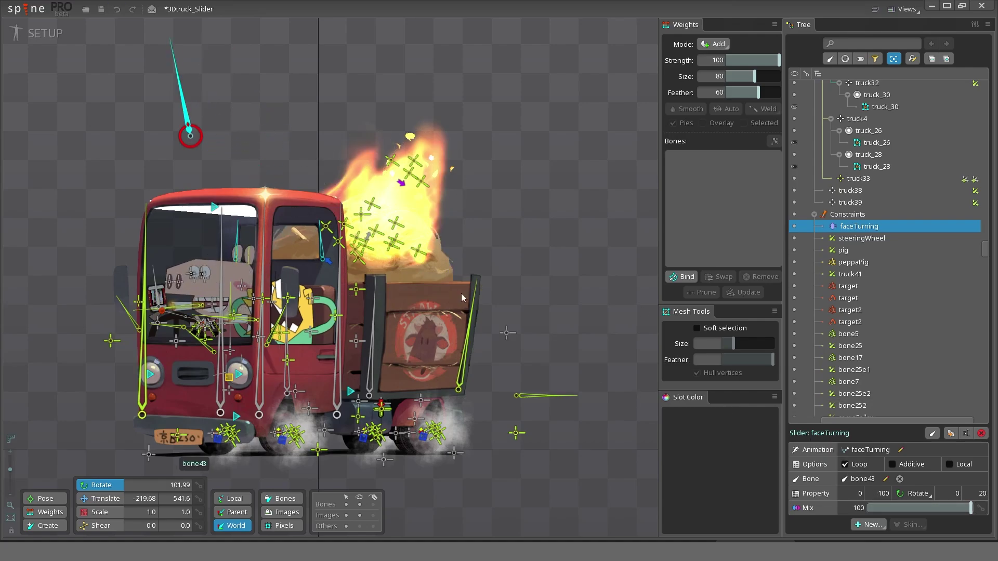
{"action": "left_click_drag", "start_coordinate": [181, 76], "coordinate": [291, 136]}
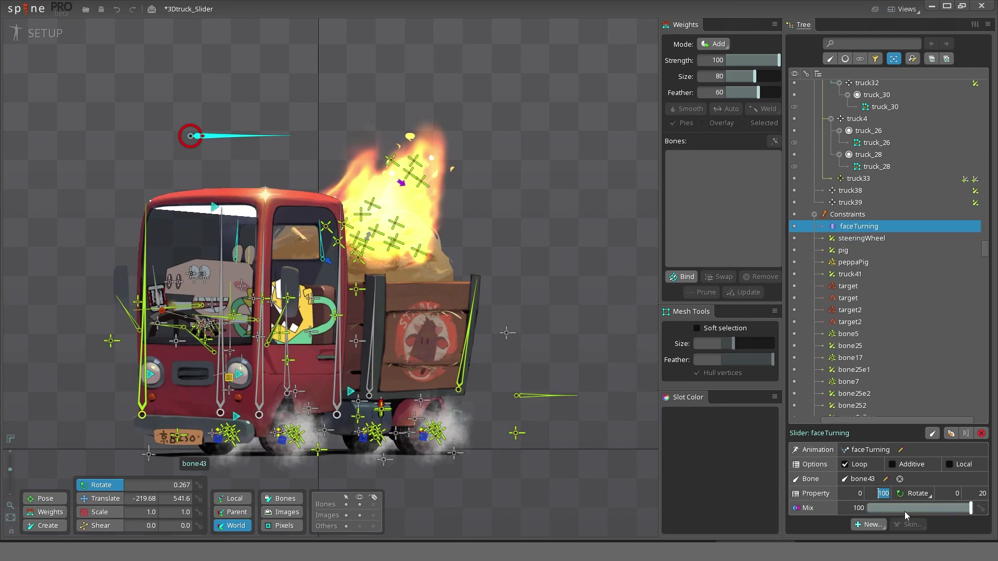
- Set the upper limit of the slider's bone rotation range to 360 and test it by rotating bone43 and returning it
{"action": "type", "text": "360"}
{"action": "key", "text": "Return"}
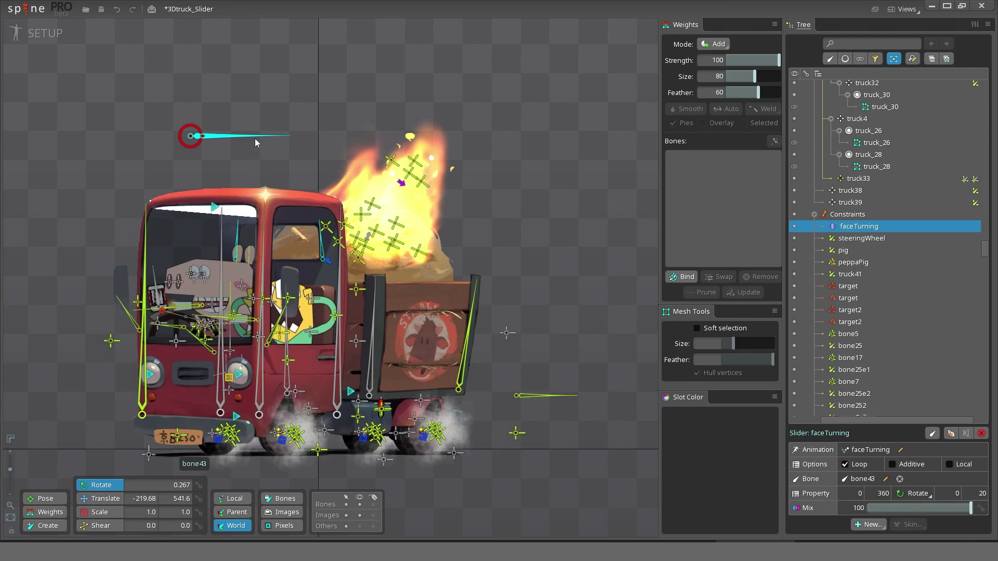
{"action": "left_click_drag", "start_coordinate": [261, 135], "coordinate": [155, 95]}
{"action": "left_click_drag", "start_coordinate": [236, 135], "coordinate": [117, 91]}
{"action": "key", "text": "ctrl+z"}
{"action": "left_click_drag", "start_coordinate": [267, 151], "coordinate": [290, 141]}
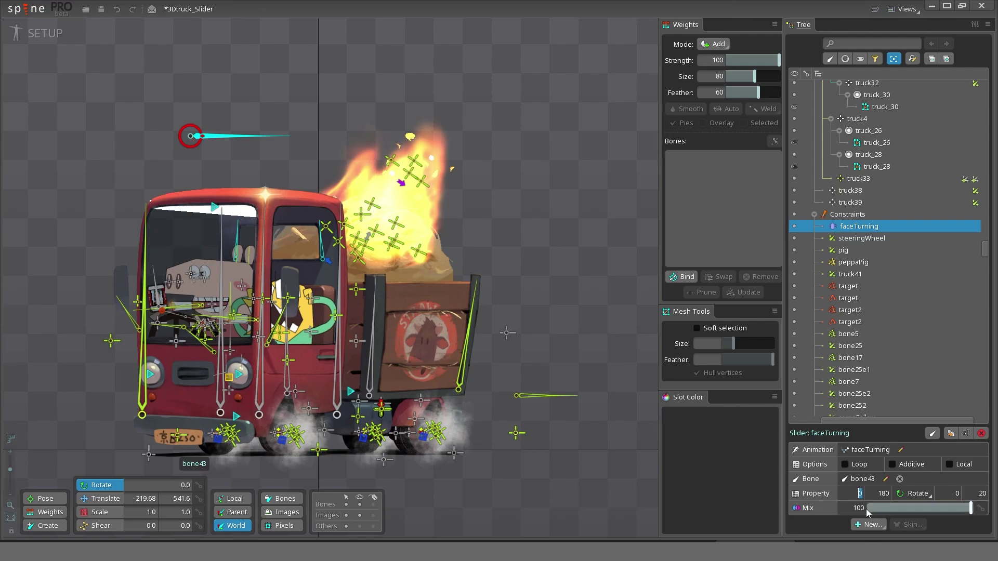
- Set the faceTurning slider's bone rotation range to 90–270 and set bone43's rotation to 90
{"action": "left_click", "coordinate": [860, 493]}
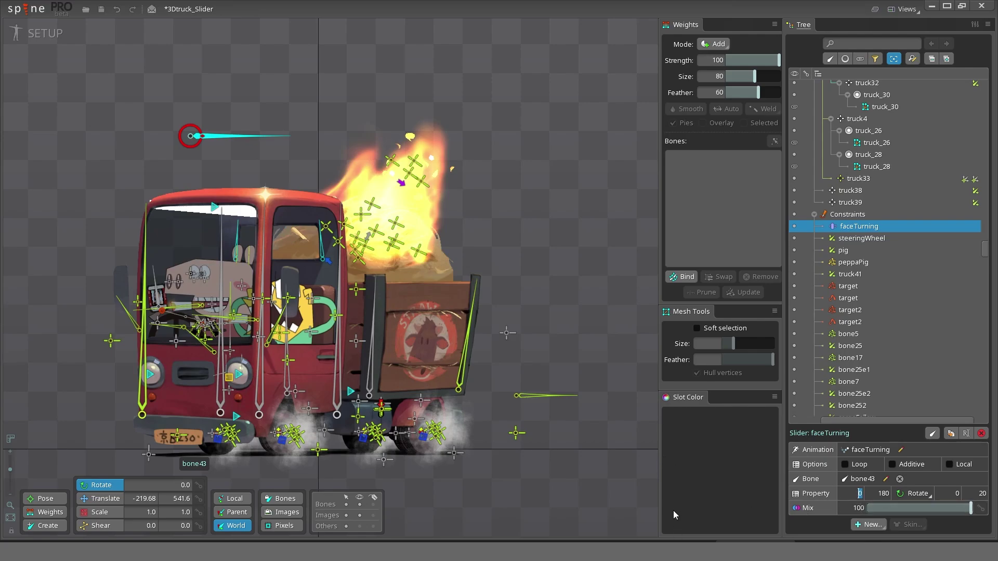
{"action": "type", "text": "90"}
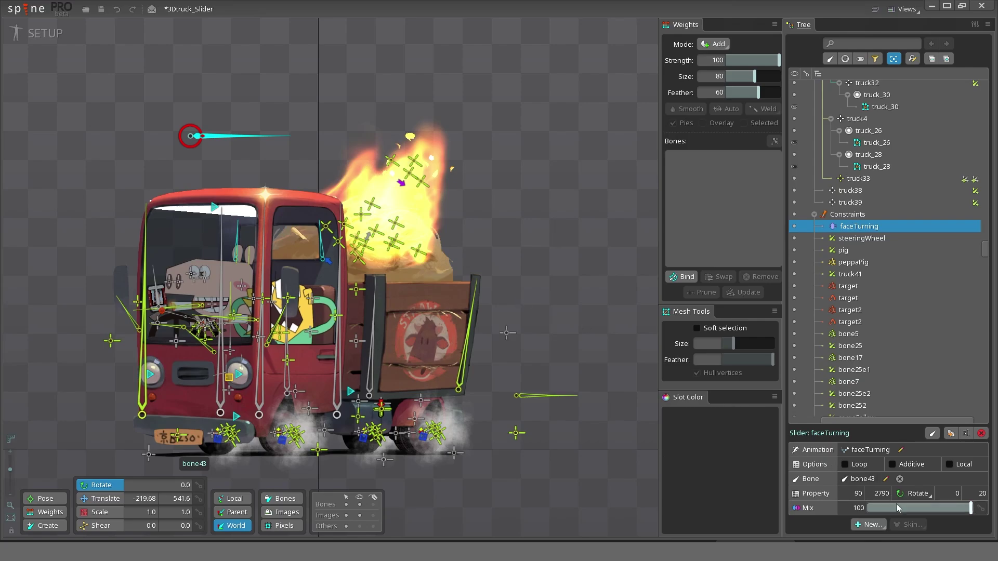
{"action": "left_click", "coordinate": [878, 494]}
{"action": "type", "text": "2"}
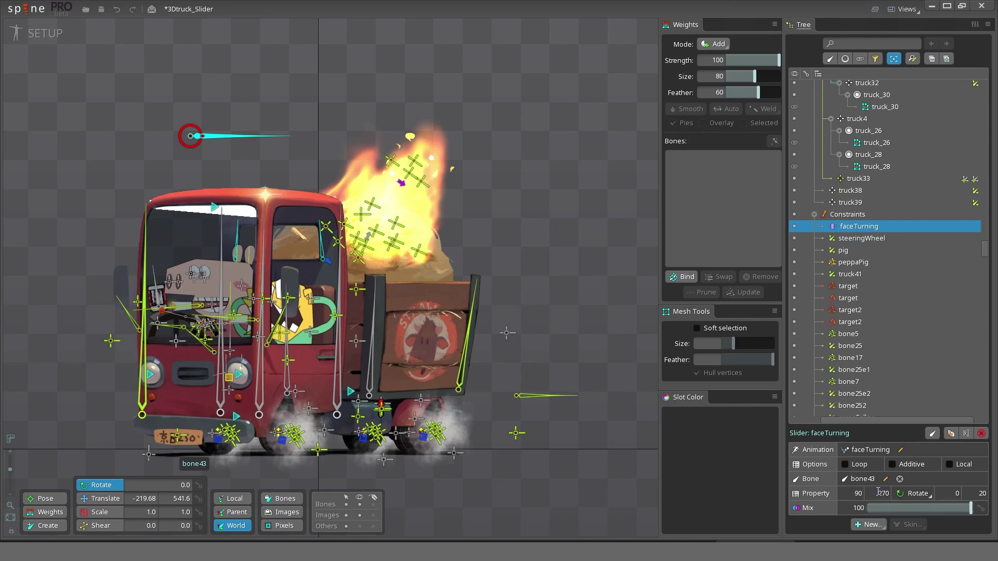
{"action": "type", "text": "70"}
{"action": "left_click_drag", "start_coordinate": [238, 134], "coordinate": [259, 113]}
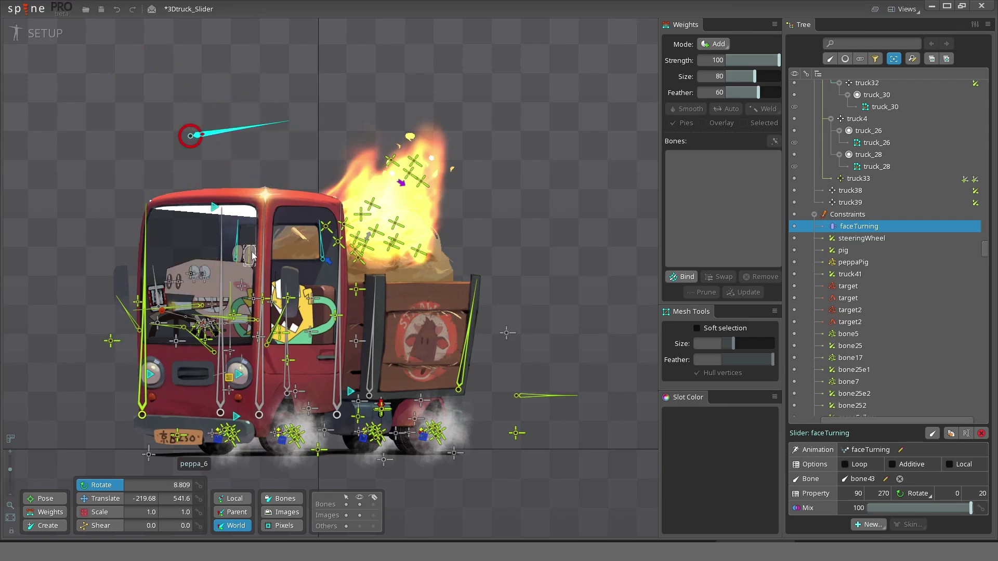
{"action": "type", "text": "90"}
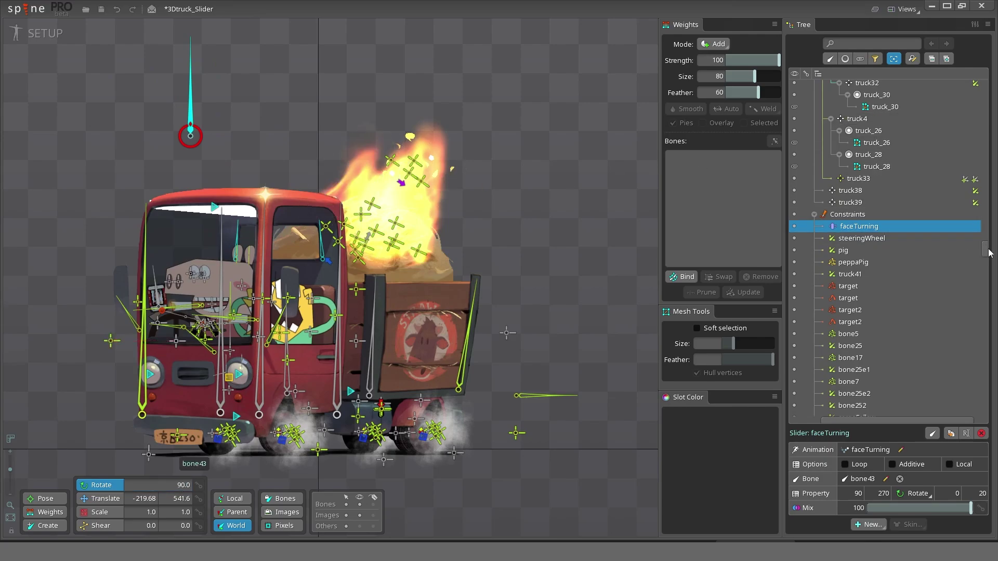
- Create a new zero-length bone under root right beside the base of bone43
{"action": "scroll", "coordinate": [837, 96], "scroll_direction": "up", "scroll_amount": 15}
{"action": "left_click", "coordinate": [837, 97]}
{"action": "key", "text": "b"}
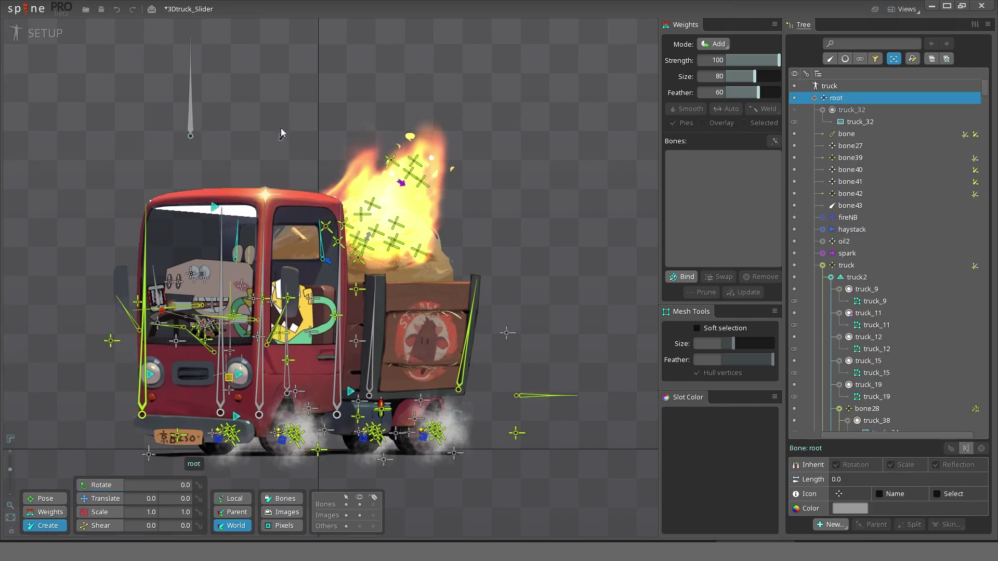
{"action": "left_click", "coordinate": [193, 139]}
{"action": "key", "text": "v"}
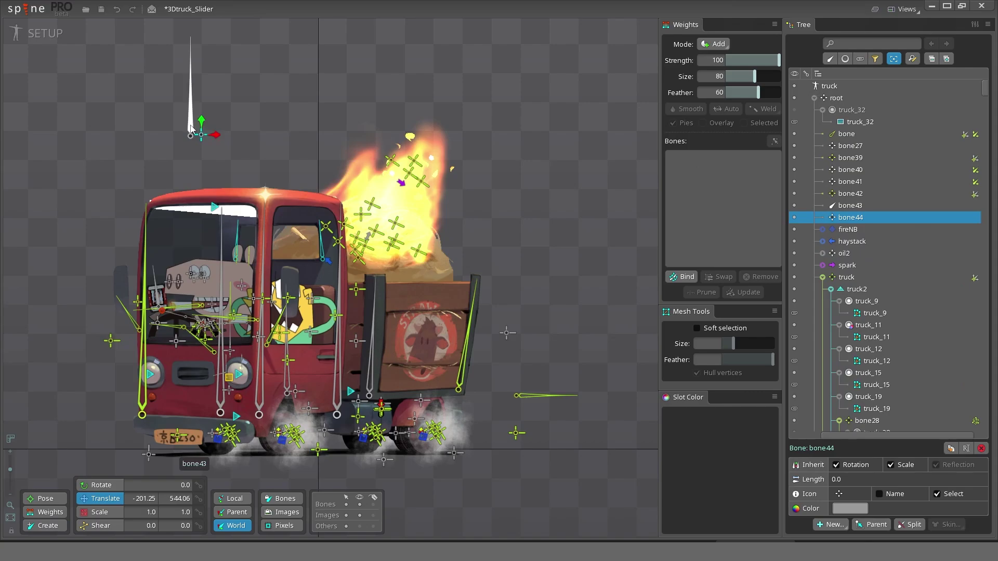
- Make bone43 a child of the new bone44
{"action": "left_click", "coordinate": [191, 133]}
{"action": "key", "text": "p"}
{"action": "left_click", "coordinate": [202, 137]}
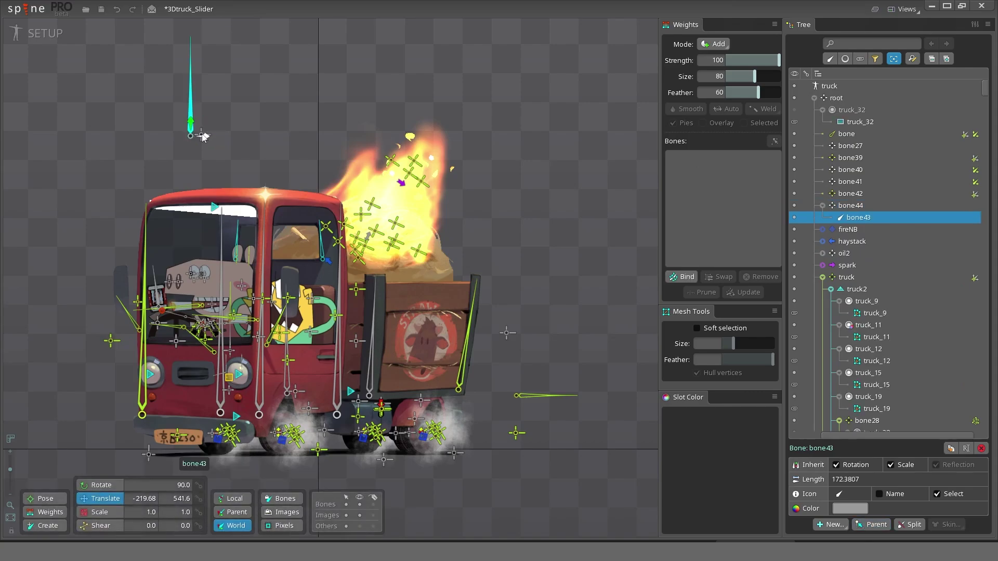
- With parent bone44 rotated to about 182 degrees, enable the faceTurning slider's Local option and test it by rotating bone43
{"action": "left_click", "coordinate": [202, 135]}
{"action": "key", "text": "c"}
{"action": "left_click_drag", "start_coordinate": [291, 67], "coordinate": [120, 215]}
{"action": "left_click_drag", "start_coordinate": [984, 88], "coordinate": [984, 248]}
{"action": "left_click", "coordinate": [858, 260]}
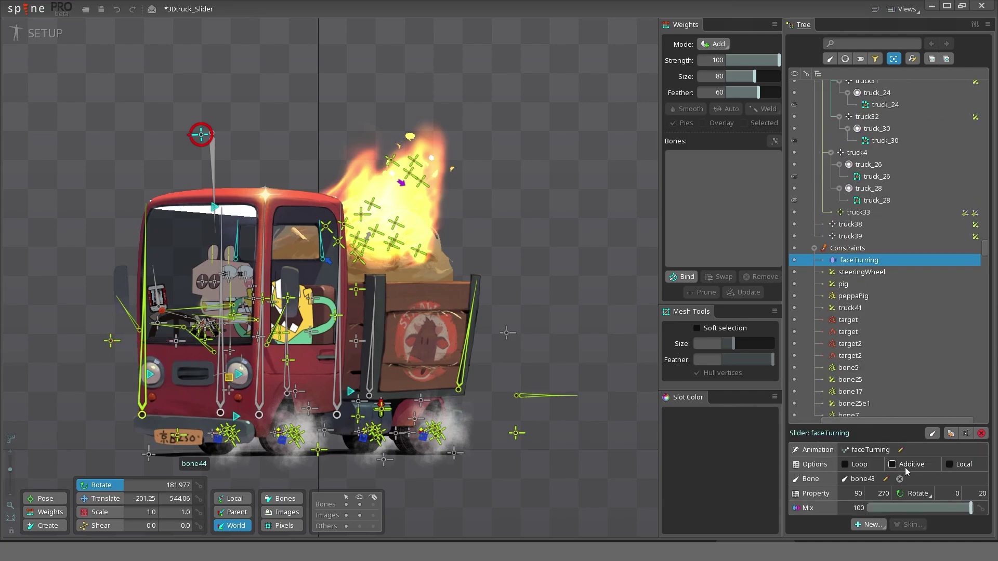
{"action": "left_click", "coordinate": [949, 464]}
{"action": "left_click_drag", "start_coordinate": [212, 183], "coordinate": [213, 213]}
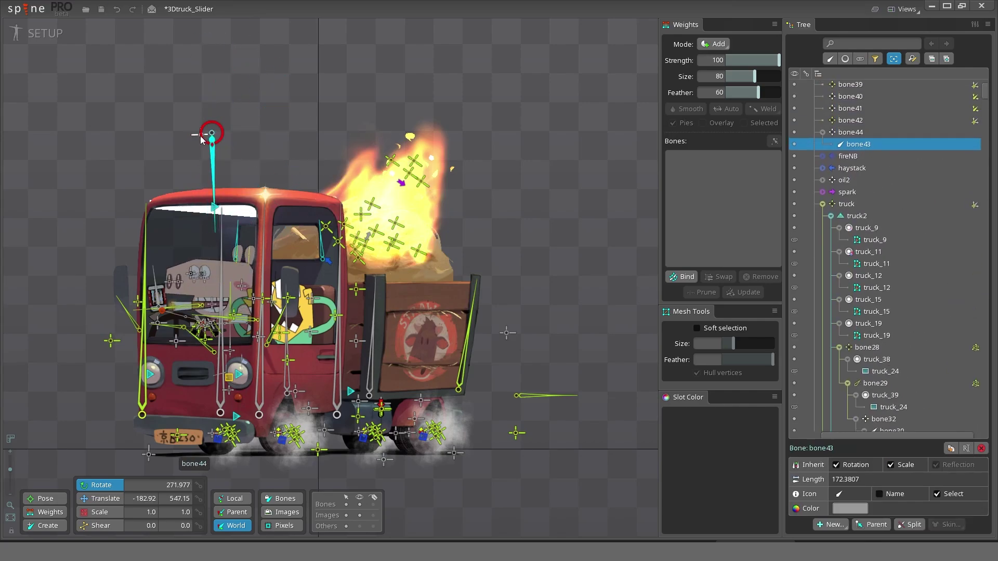
- Set bone44's rotation to 180, move it with bone43 higher above the cab, and open the slider's driving property choices
{"action": "left_click", "coordinate": [202, 134]}
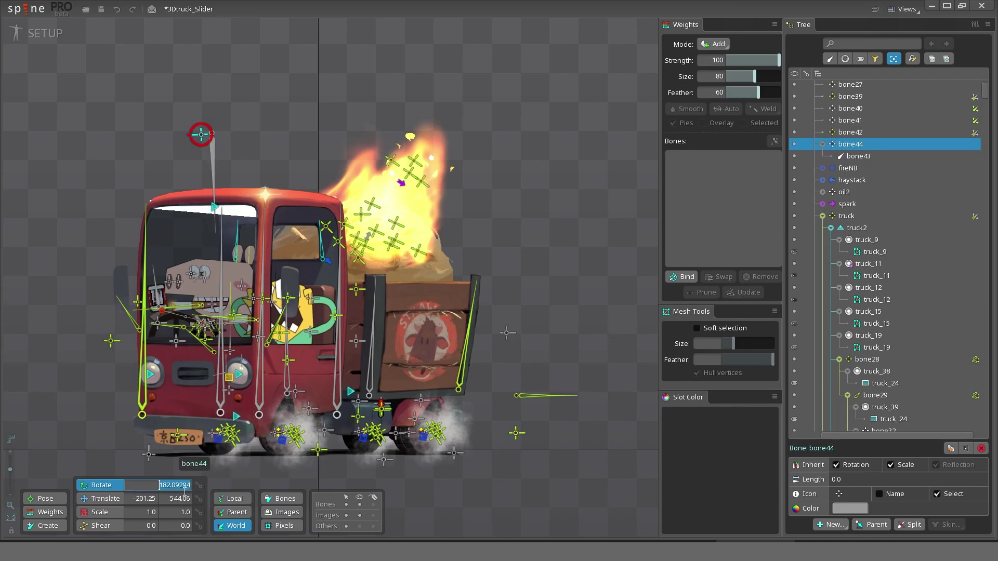
{"action": "type", "text": "180"}
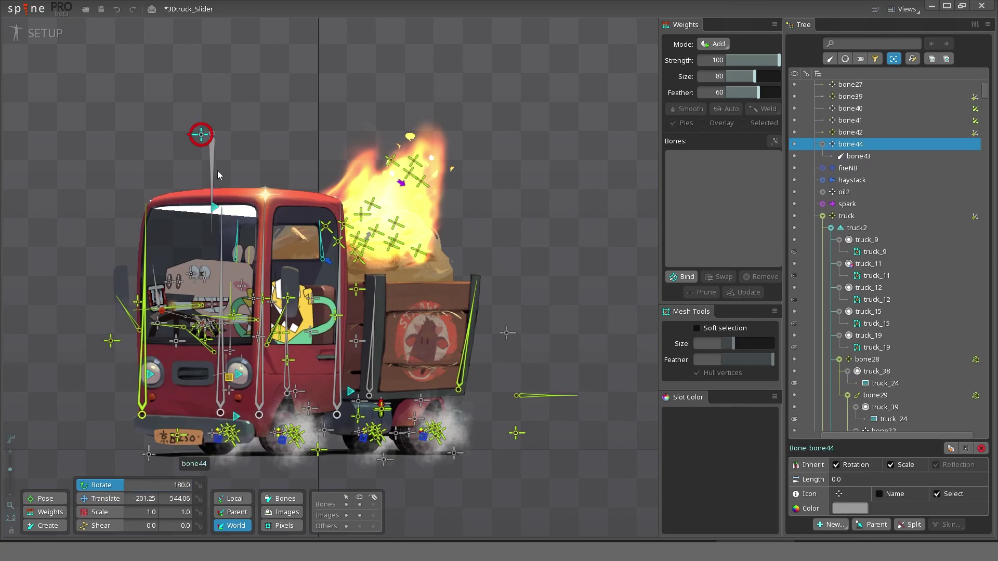
{"action": "left_click_drag", "start_coordinate": [218, 175], "coordinate": [267, 78]}
{"action": "left_click", "coordinate": [909, 493]}
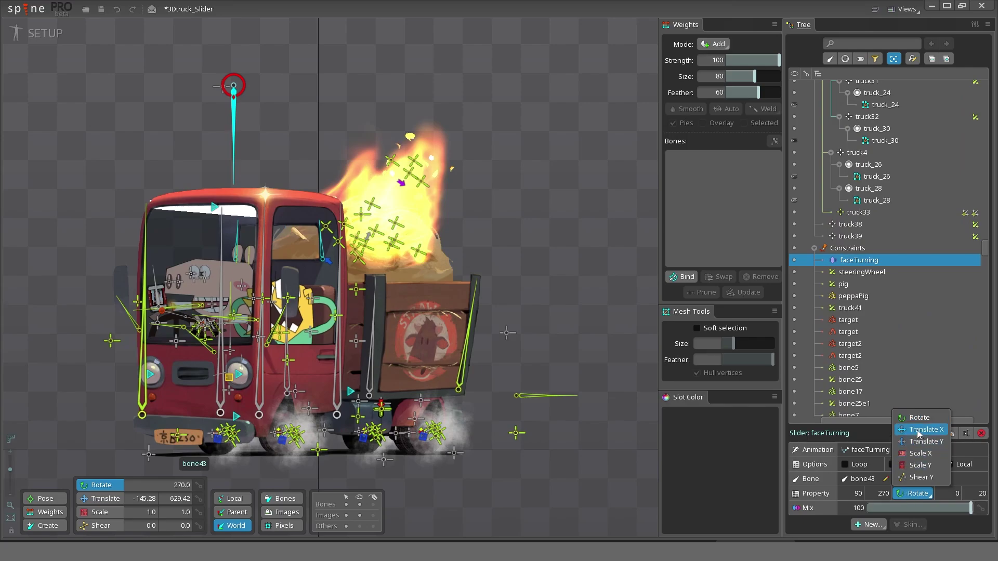
- Create a horizontal bone about 106 long under root, above the truck's front, with rotation 0
{"action": "left_click_drag", "start_coordinate": [984, 249], "coordinate": [980, 85]}
{"action": "left_click", "coordinate": [852, 101]}
{"action": "key", "text": "c"}
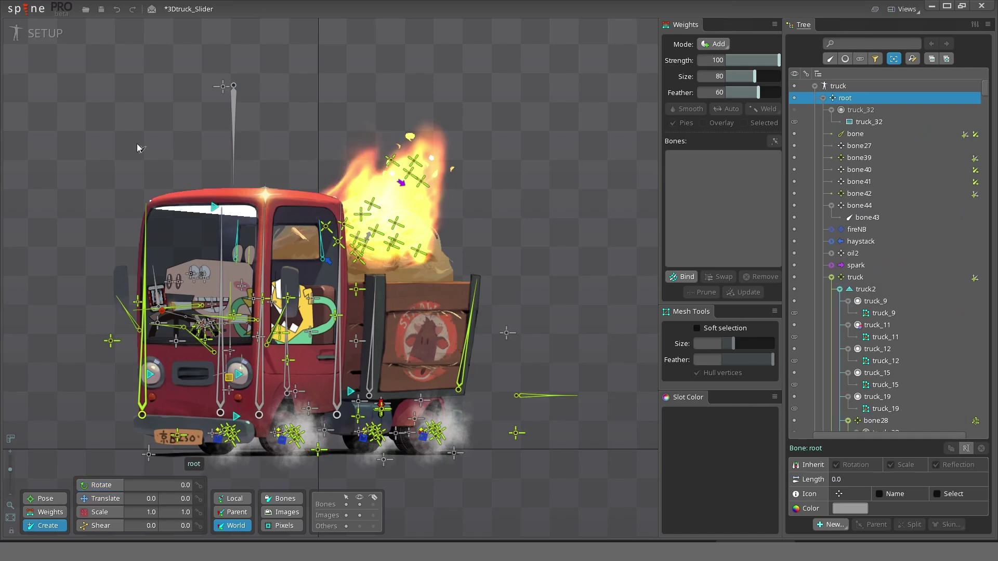
{"action": "left_click_drag", "start_coordinate": [93, 142], "coordinate": [154, 146]}
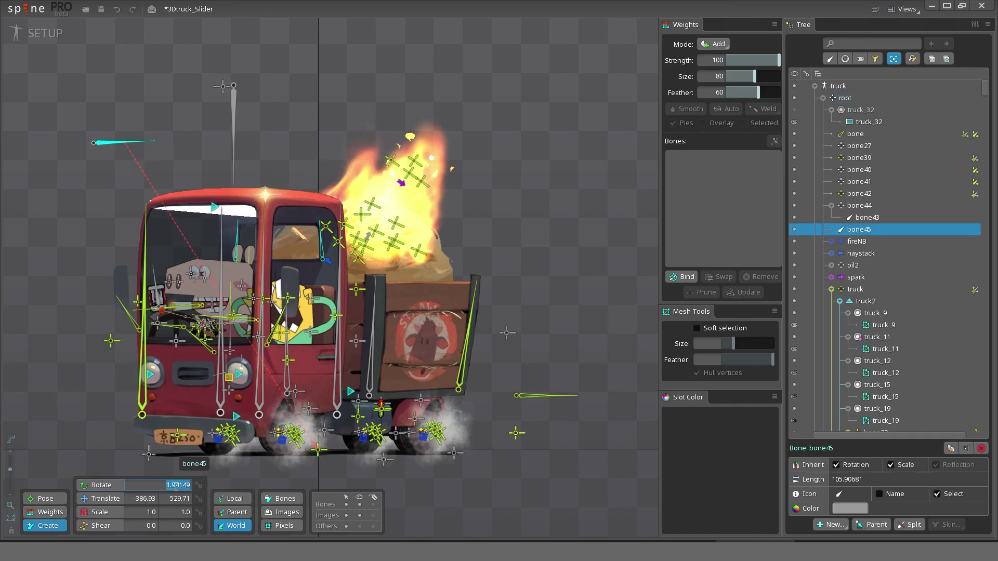
{"action": "left_click", "coordinate": [204, 322]}
{"action": "key", "text": "v"}
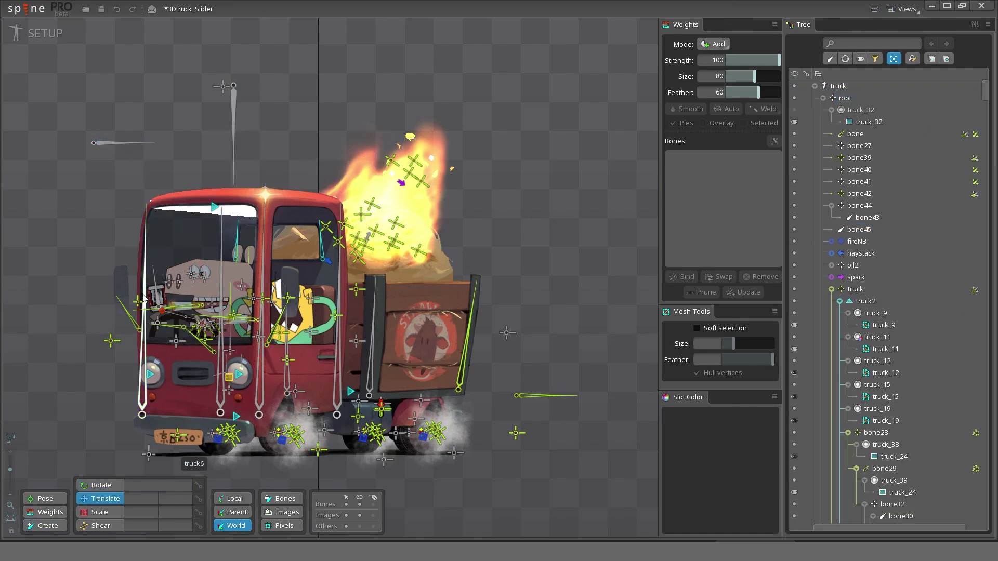
- Replace bone43 with bone45 as the faceTurning slider's driving bone
{"action": "left_click", "coordinate": [975, 366]}
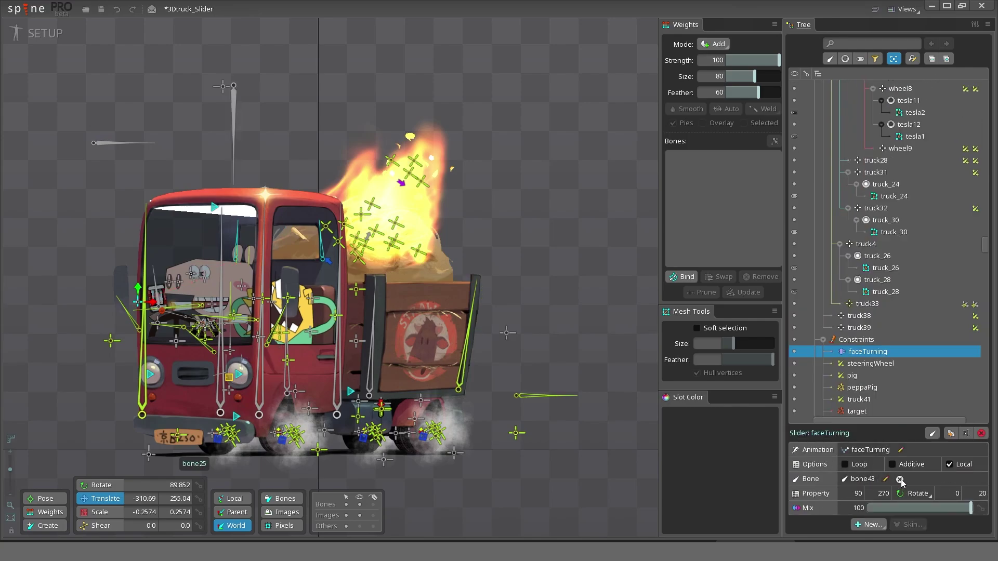
{"action": "left_click", "coordinate": [899, 480]}
{"action": "left_click", "coordinate": [878, 479]}
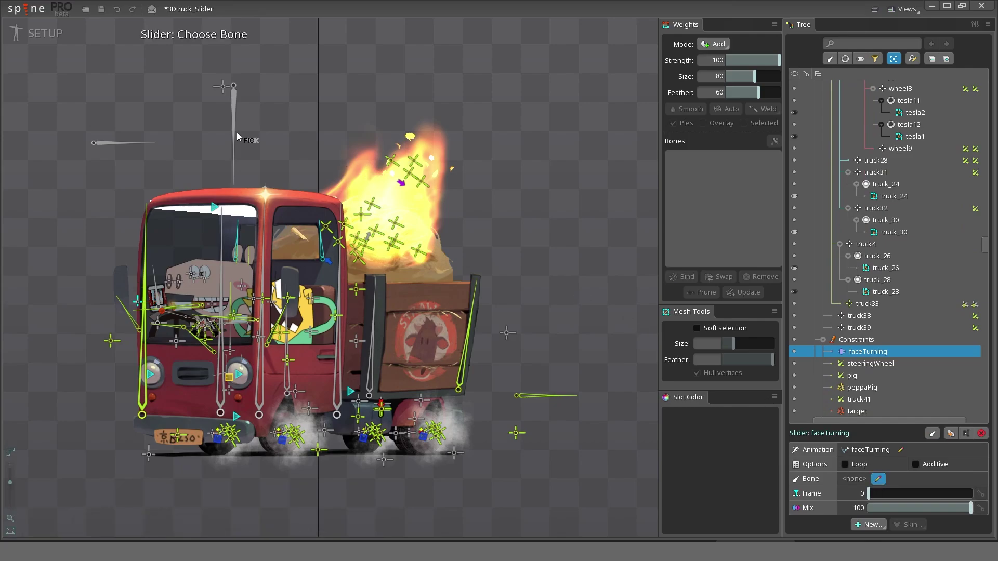
{"action": "left_click", "coordinate": [110, 145]}
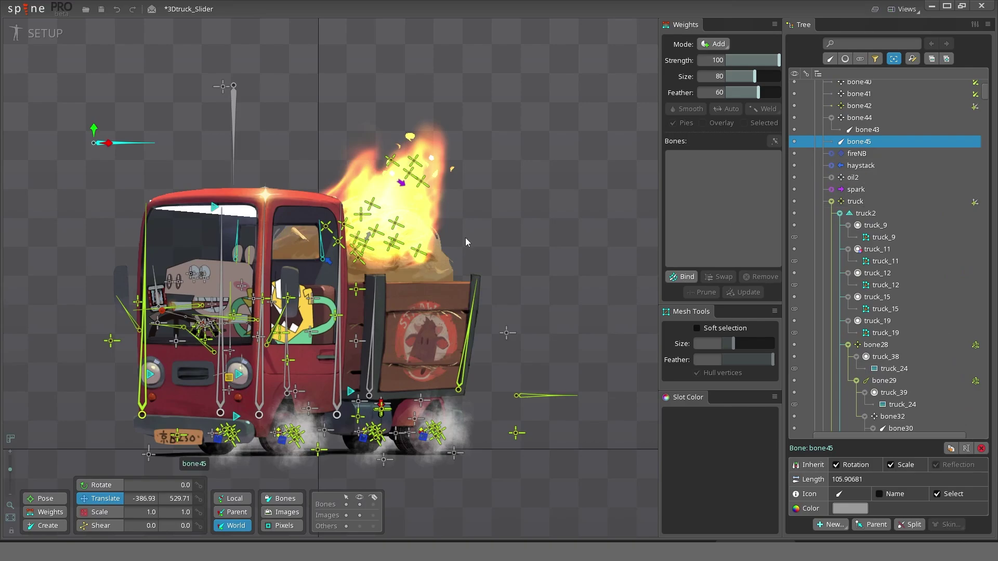
{"action": "left_click", "coordinate": [138, 305]}
{"action": "left_click", "coordinate": [867, 352]}
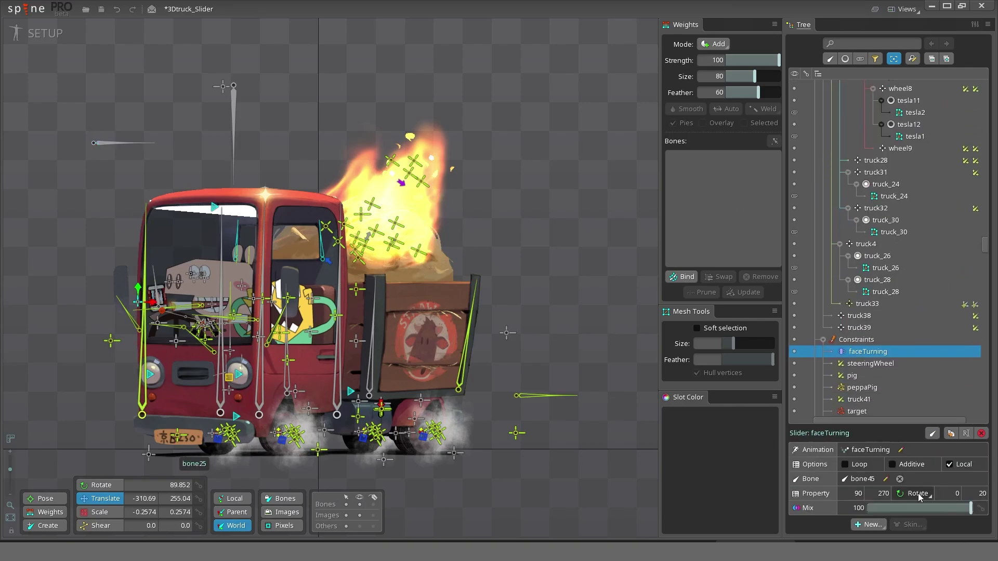
- Set the slider's driving property to Translate Y and test it by moving bone45 vertically, ending at about Y 122
{"action": "left_click", "coordinate": [918, 495]}
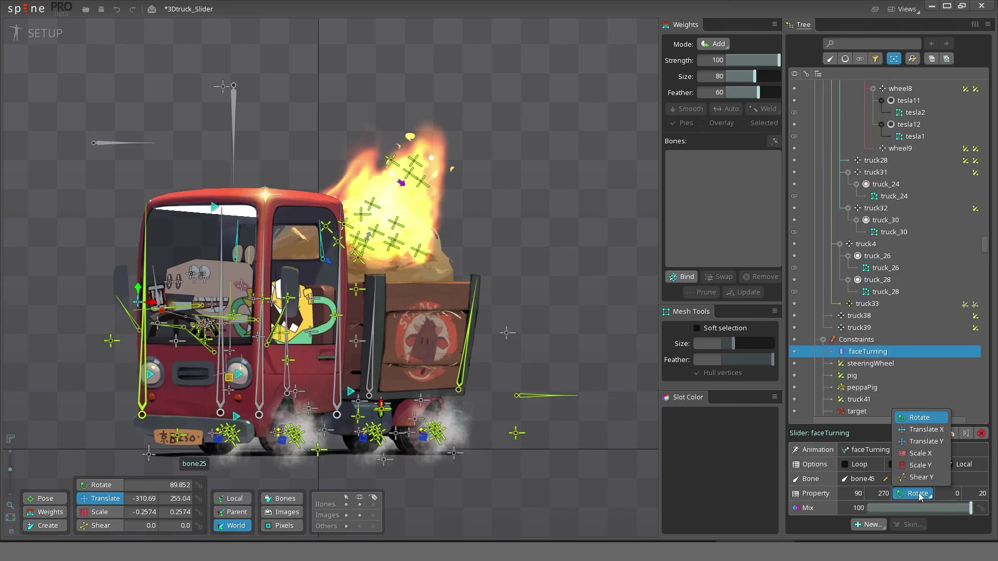
{"action": "left_click", "coordinate": [919, 441]}
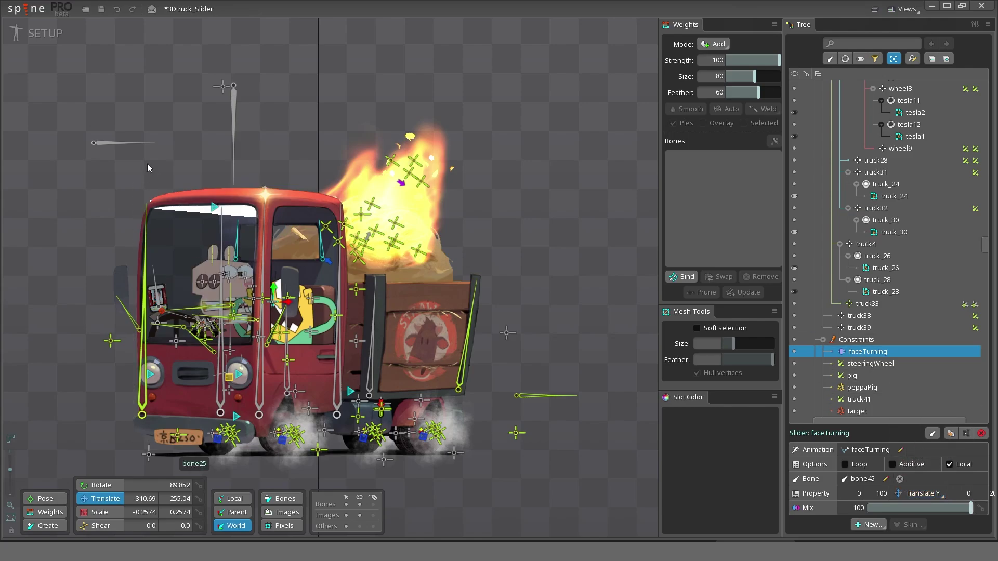
{"action": "left_click", "coordinate": [100, 143]}
{"action": "left_click_drag", "start_coordinate": [94, 128], "coordinate": [100, 187]}
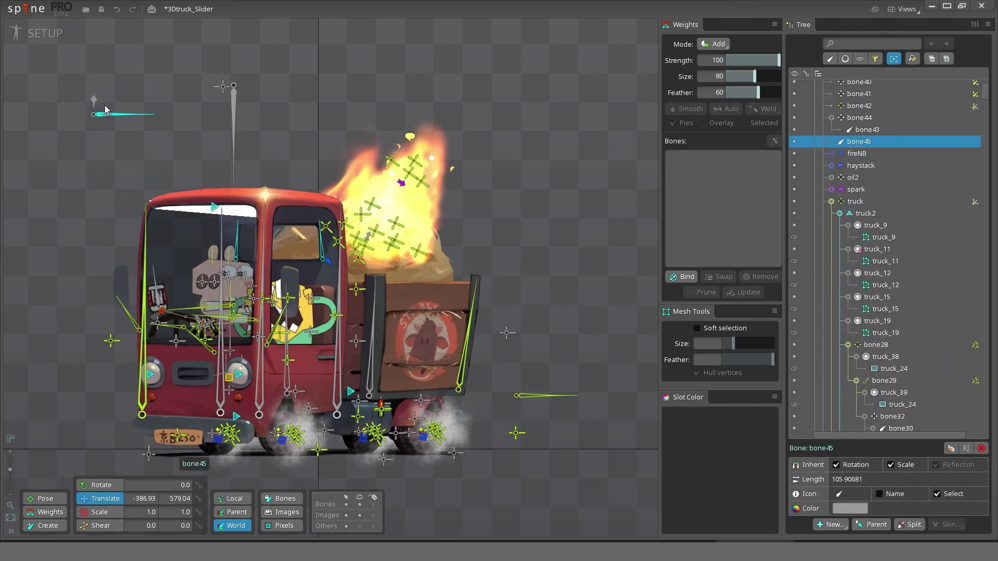
{"action": "key", "text": "ctrl+z"}
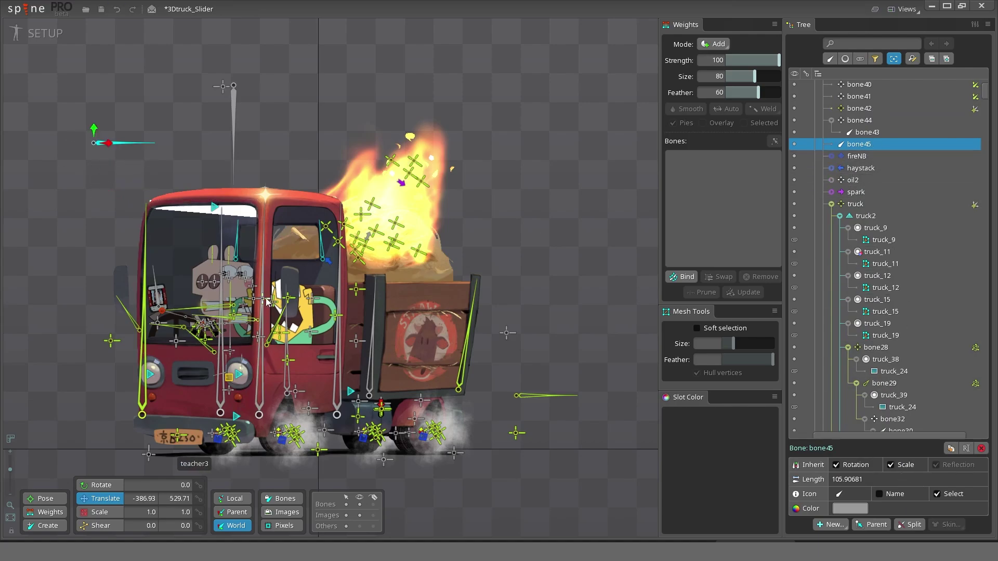
{"action": "key", "text": "ctrl+z"}
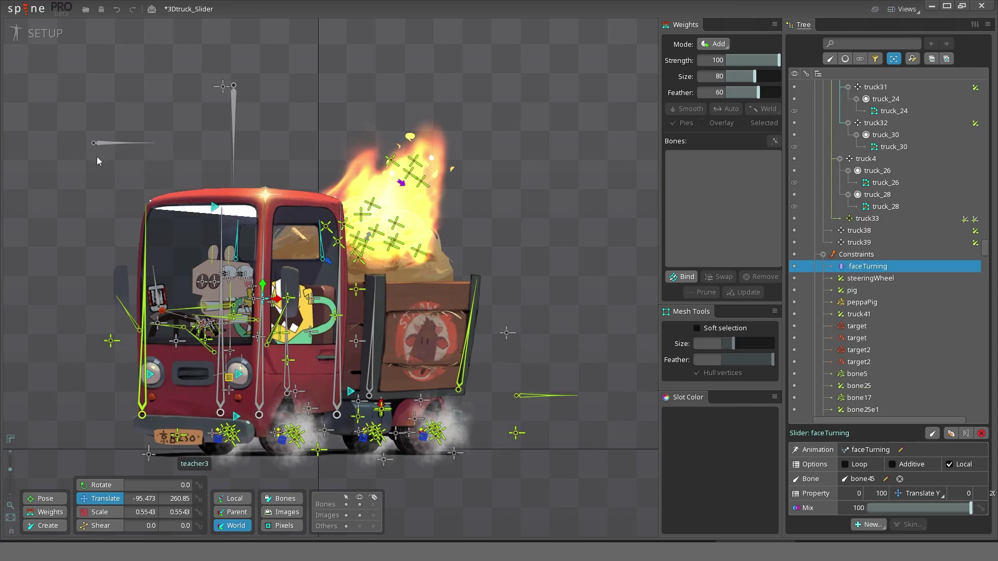
{"action": "left_click_drag", "start_coordinate": [102, 143], "coordinate": [94, 366]}
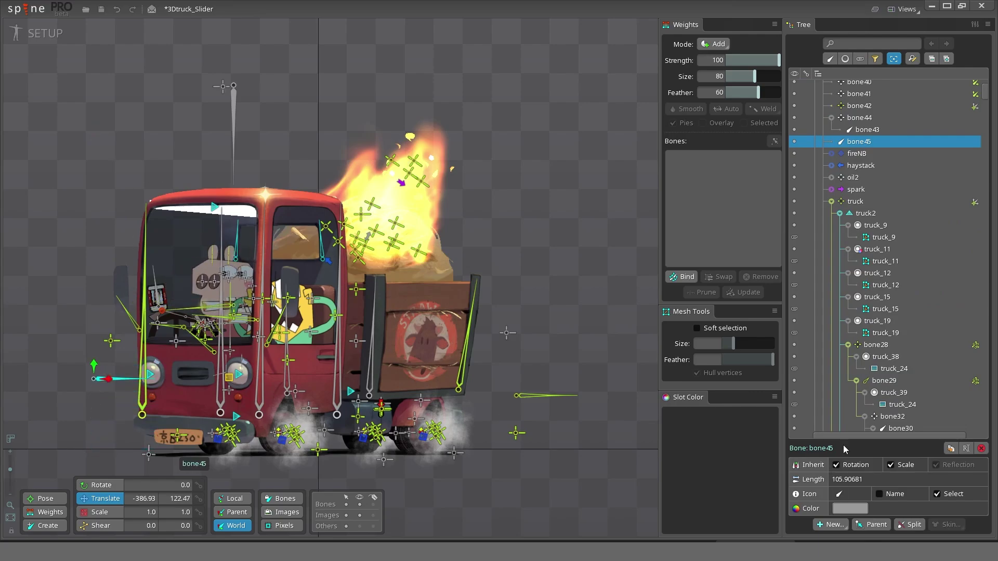
- Enable the faceTurning slider's Loop option and test it by moving bone45 up to about Y 472
{"action": "scroll", "coordinate": [883, 234], "scroll_direction": "down", "scroll_amount": 10}
{"action": "left_click", "coordinate": [867, 195]}
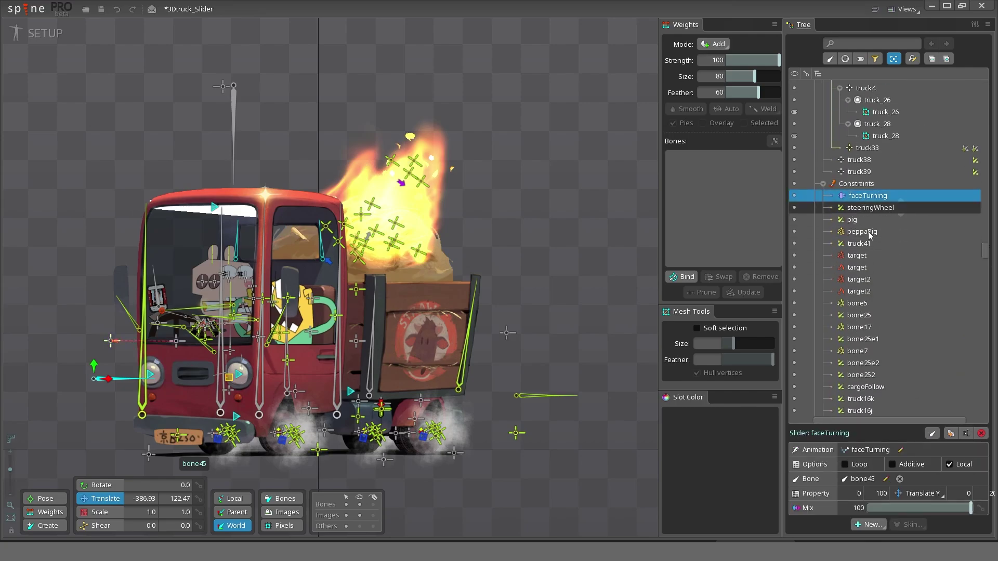
{"action": "left_click", "coordinate": [845, 464]}
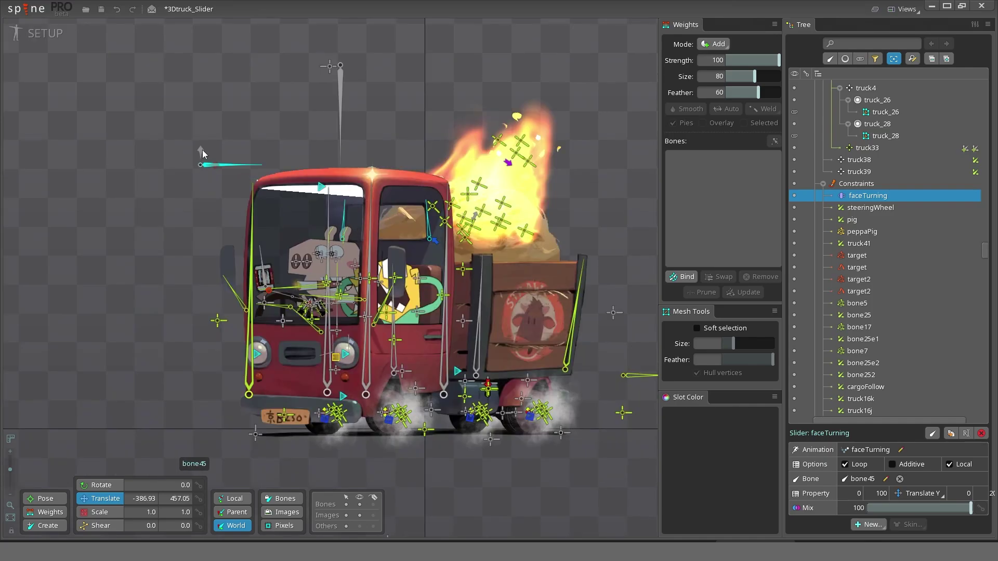
{"action": "mouse_move", "coordinate": [200, 149]}
{"action": "left_mouse_down"}
{"action": "mouse_move", "coordinate": [199, 184]}
{"action": "mouse_move", "coordinate": [200, 156]}
{"action": "left_mouse_up"}
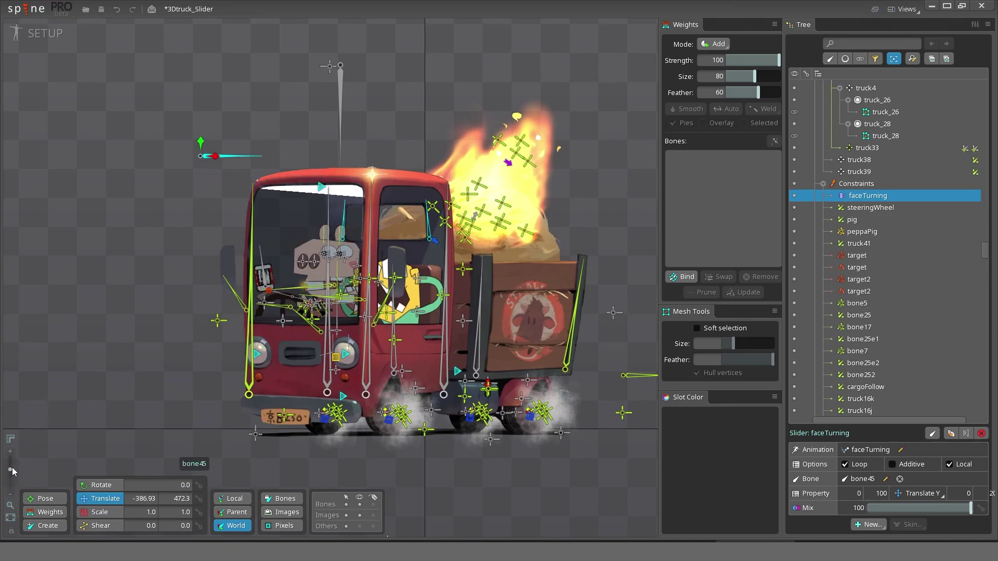
- Select the teacher11 bone in the cab and switch to animate mode with the faceTurning animation active
{"action": "left_click_drag", "start_coordinate": [13, 472], "coordinate": [11, 464]}
{"action": "left_click", "coordinate": [336, 326]}
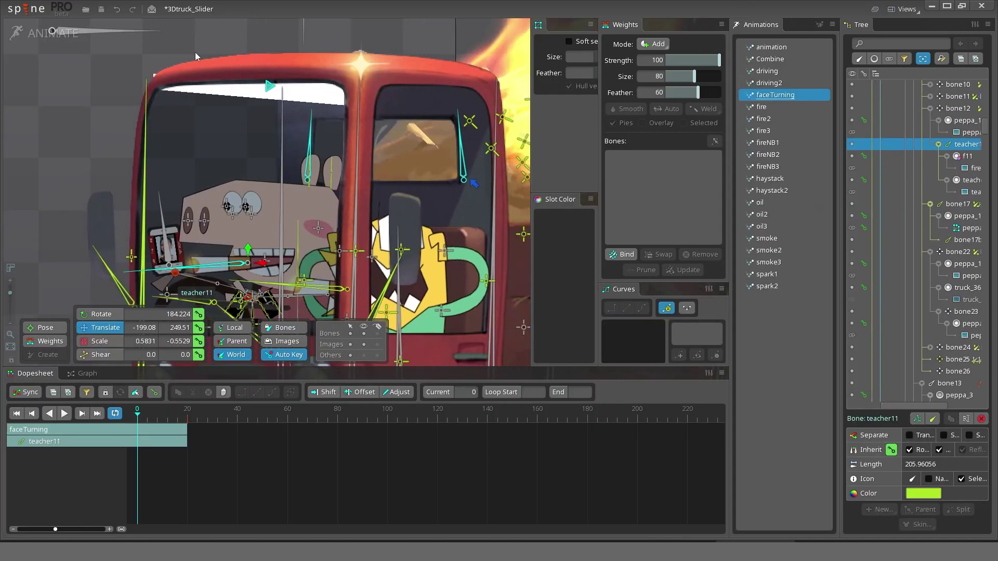
{"action": "left_click", "coordinate": [41, 35]}
{"action": "left_click", "coordinate": [777, 96]}
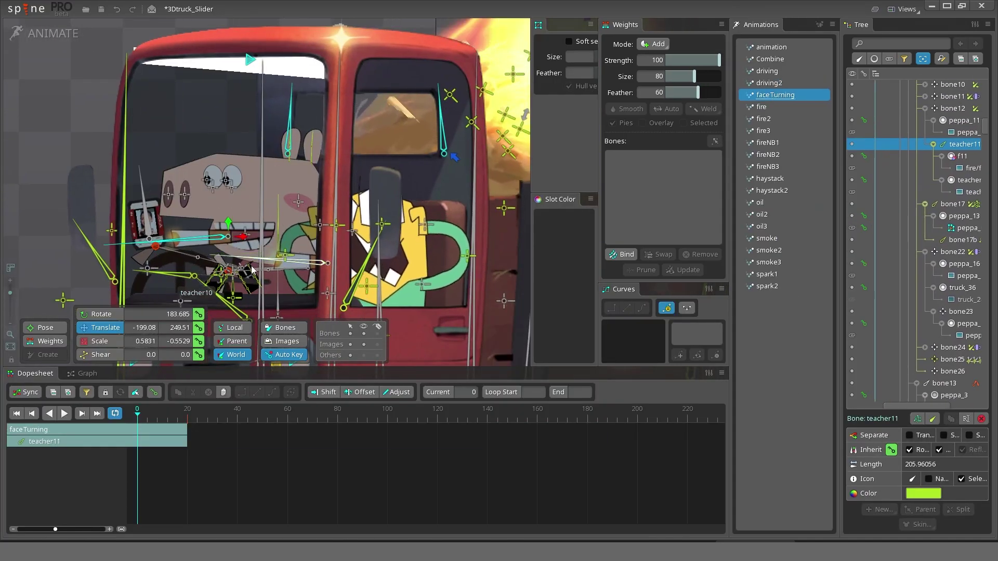
- At frame 20 of faceTurning, scale the teacher11 bone down to about 0.22 along X
{"action": "mouse_move", "coordinate": [154, 418]}
{"action": "left_mouse_down"}
{"action": "mouse_move", "coordinate": [187, 415]}
{"action": "mouse_move", "coordinate": [137, 416]}
{"action": "left_mouse_up"}
{"action": "key", "text": "End"}
{"action": "key", "text": "x"}
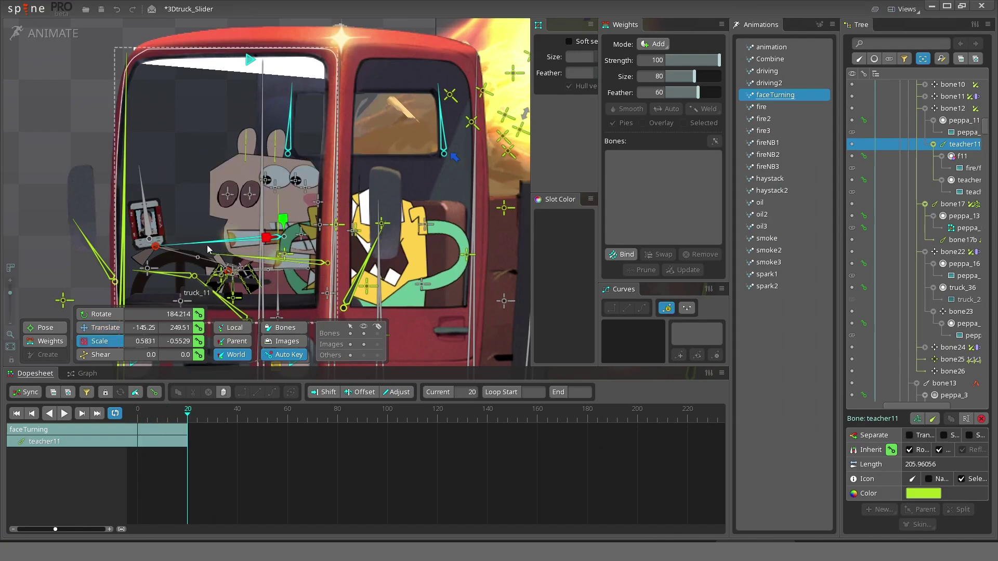
{"action": "left_click_drag", "start_coordinate": [264, 239], "coordinate": [284, 244]}
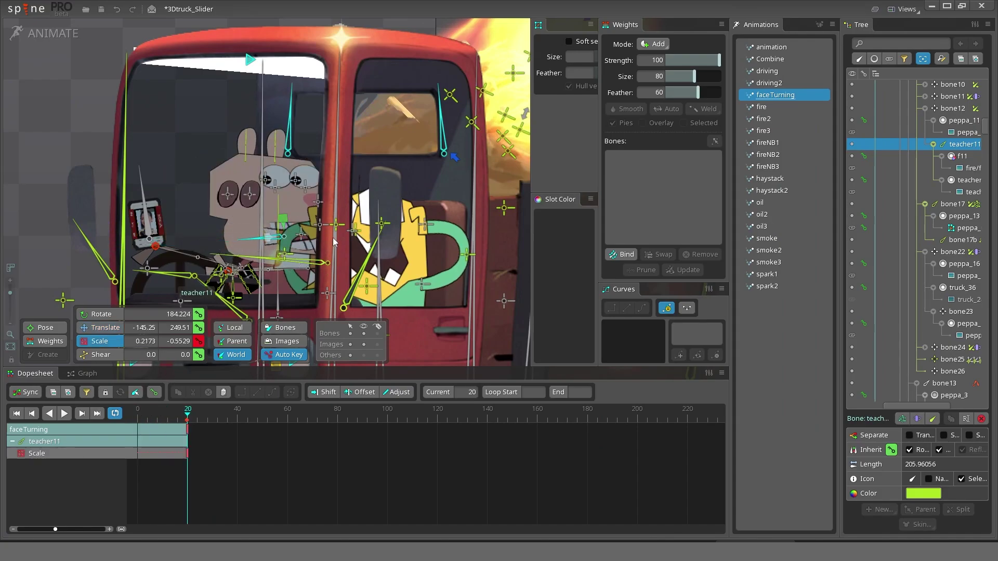
- Key teacher11's scale at frame 0, preview the faceTurning animation, and go to frame 20
{"action": "key", "text": "Home"}
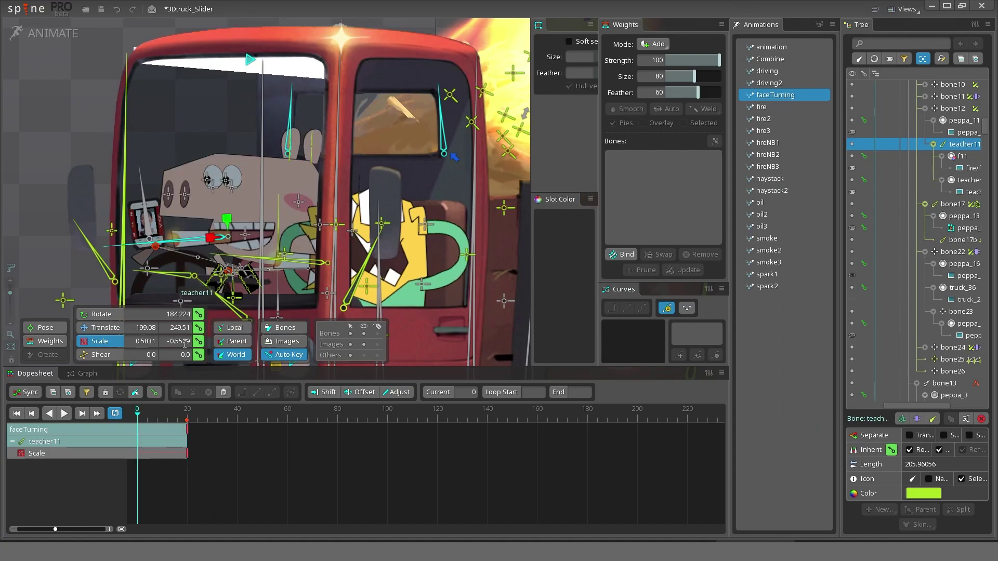
{"action": "left_click", "coordinate": [199, 342]}
{"action": "key", "text": "d"}
{"action": "key", "text": "d"}
{"action": "key", "text": "End"}
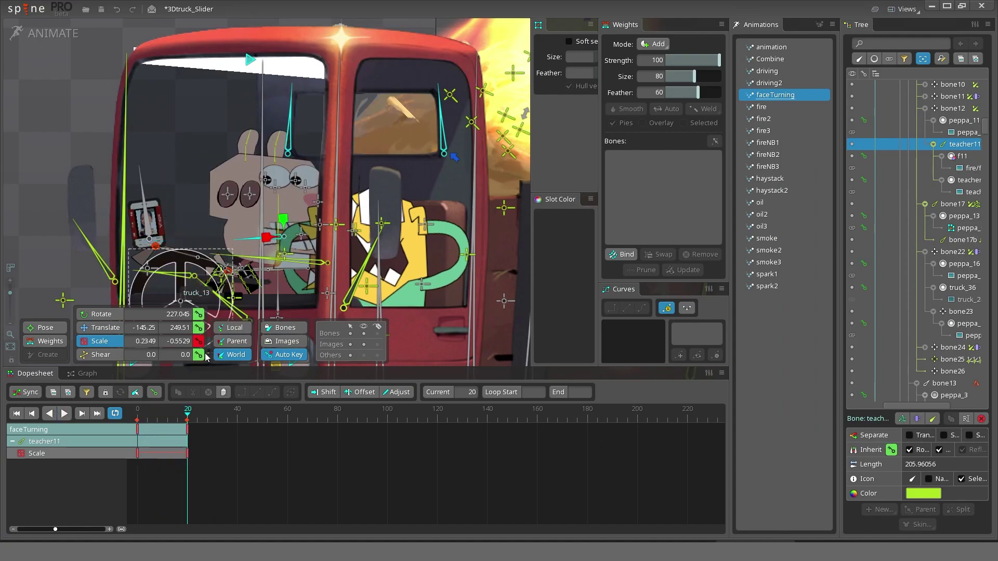
- Compare the first and last frames of faceTurning, and check the teacher11 bone in setup mode before returning to animate mode
{"action": "key", "text": "Home"}
{"action": "key", "text": "End"}
{"action": "key", "text": "Home"}
{"action": "key", "text": "End"}
{"action": "key", "text": "Home"}
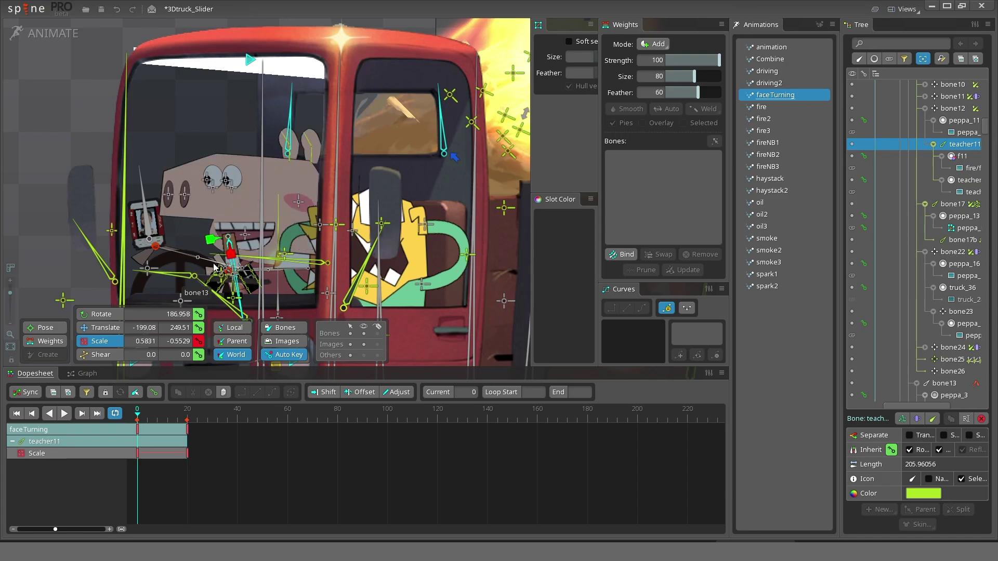
{"action": "key", "text": "End"}
{"action": "key", "text": "Home"}
{"action": "left_click", "coordinate": [43, 39]}
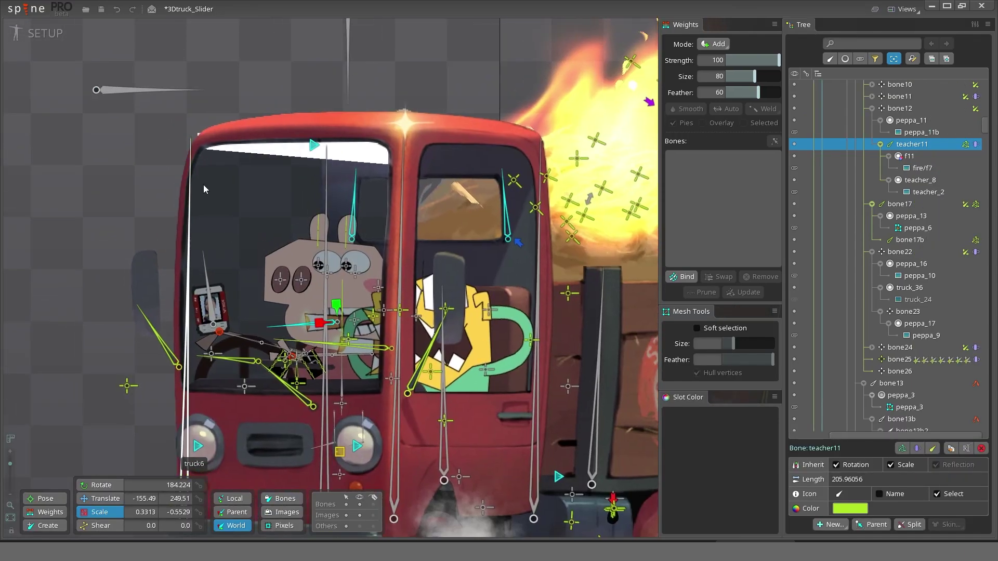
{"action": "left_click", "coordinate": [45, 34]}
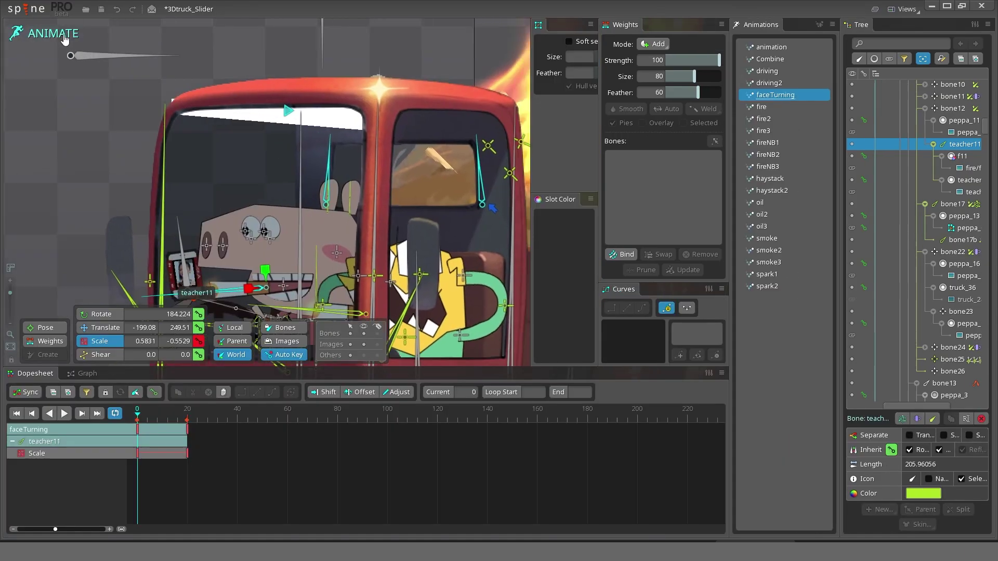
- Activate the Combine animation, play it to check the face turn, and return to frame 0
{"action": "left_click", "coordinate": [770, 59]}
{"action": "key", "text": "l"}
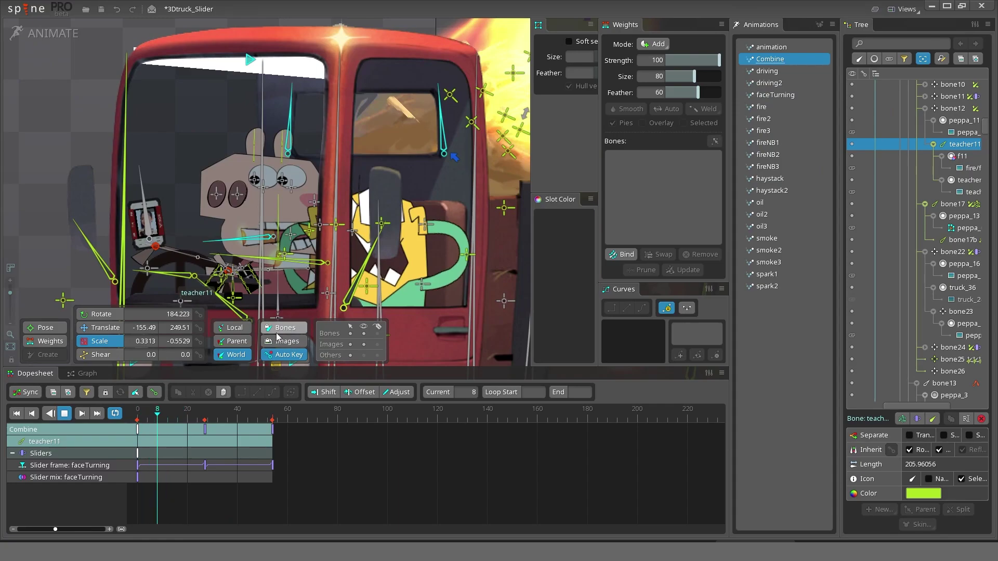
{"action": "key", "text": "d"}
{"action": "left_click_drag", "start_coordinate": [11, 293], "coordinate": [12, 302]}
{"action": "left_click_drag", "start_coordinate": [152, 250], "coordinate": [162, 267]}
{"action": "key", "text": "Home"}
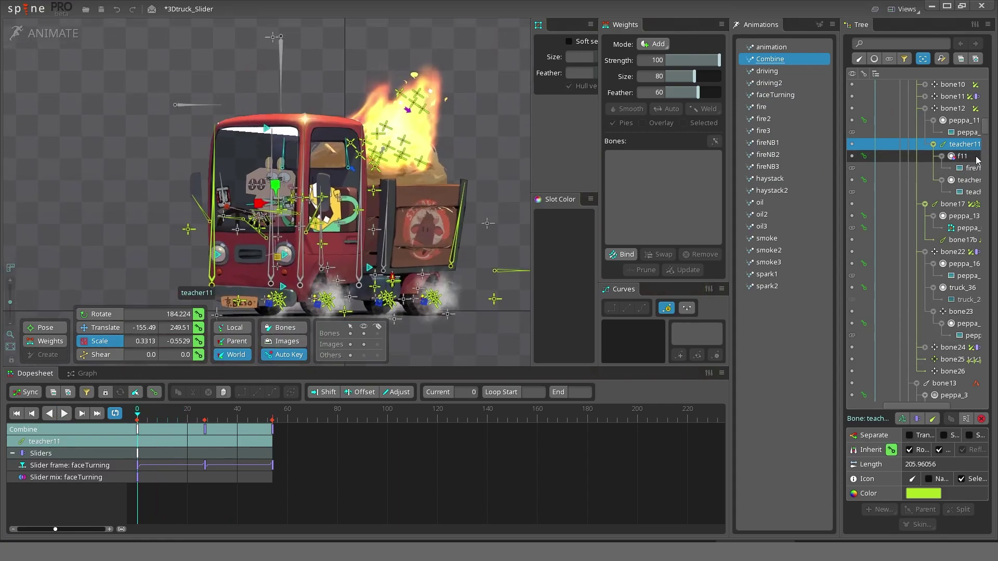
- Select the faceTurning slider constraint and delete all of its frame and mix keys from the Combine animation
{"action": "left_click_drag", "start_coordinate": [986, 127], "coordinate": [893, 264]}
{"action": "left_click", "coordinate": [902, 246]}
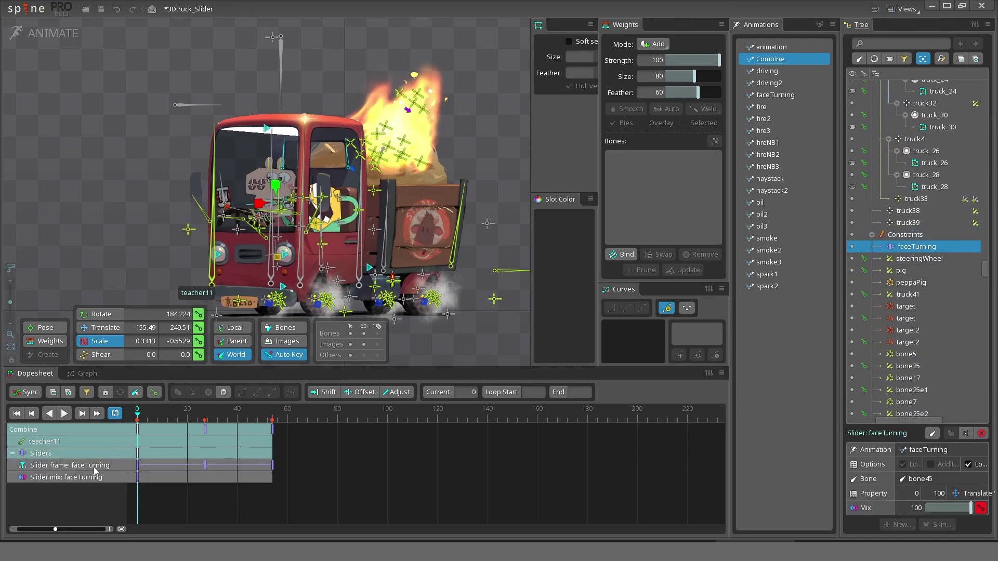
{"action": "mouse_move", "coordinate": [289, 459]}
{"action": "left_mouse_down"}
{"action": "mouse_move", "coordinate": [130, 522]}
{"action": "mouse_move", "coordinate": [125, 475]}
{"action": "left_mouse_up"}
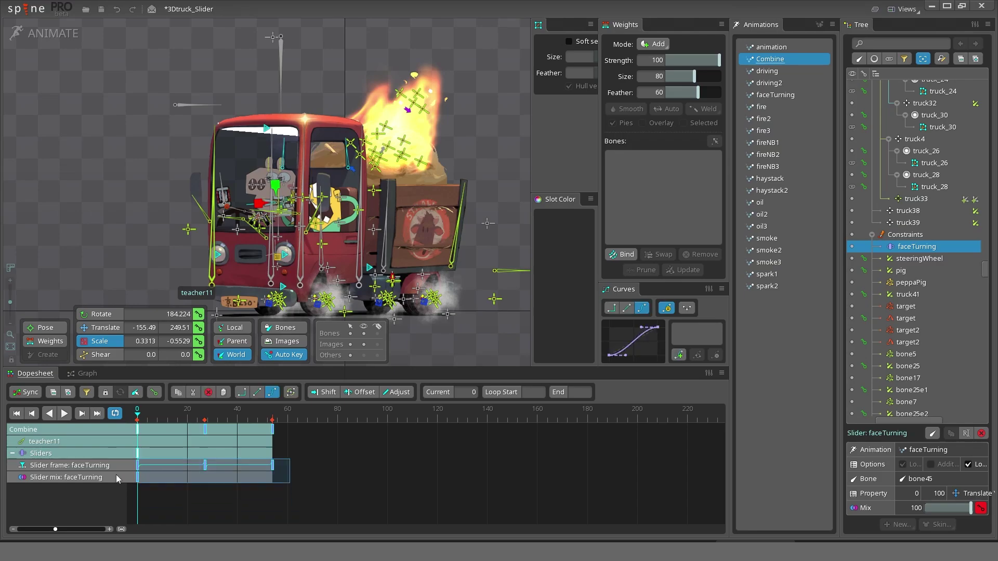
{"action": "key", "text": "Delete"}
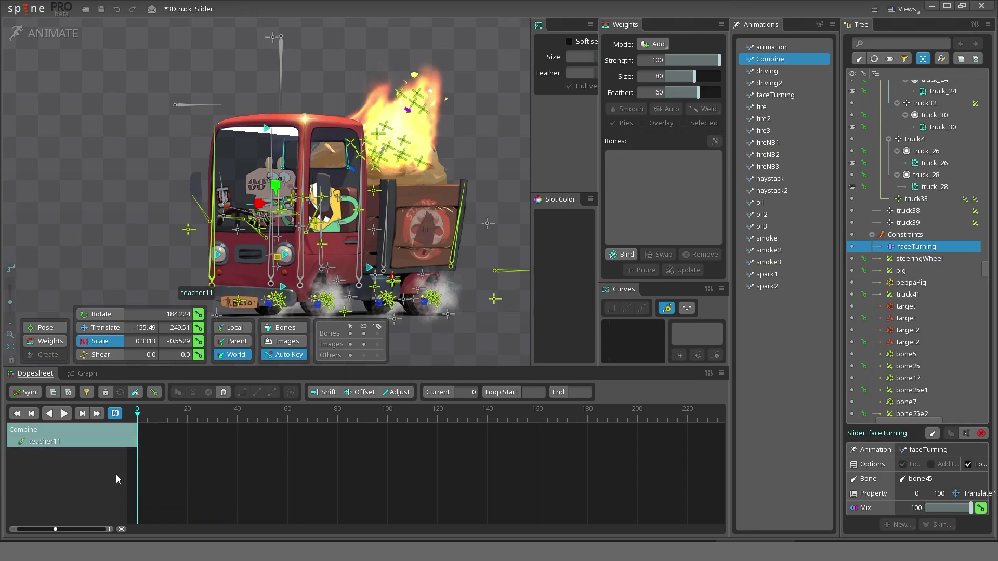
- In Combine, key bone45's translation at frame 0 and a lowered position at about frame 26, and preview the motion
{"action": "left_click", "coordinate": [183, 104]}
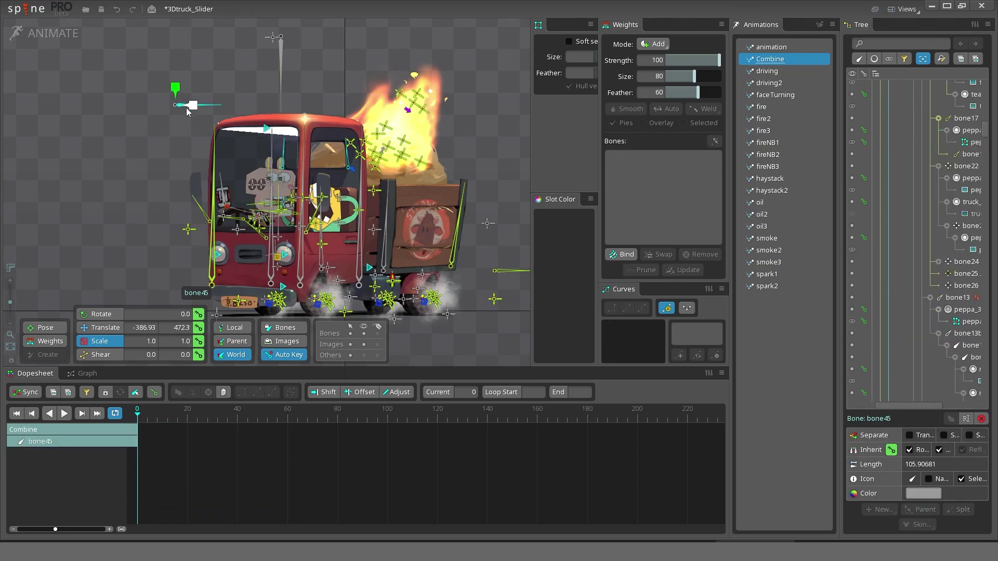
{"action": "left_click", "coordinate": [198, 328]}
{"action": "mouse_move", "coordinate": [172, 115]}
{"action": "left_mouse_down"}
{"action": "mouse_move", "coordinate": [175, 124]}
{"action": "mouse_move", "coordinate": [181, 111]}
{"action": "left_mouse_up"}
{"action": "key", "text": "space"}
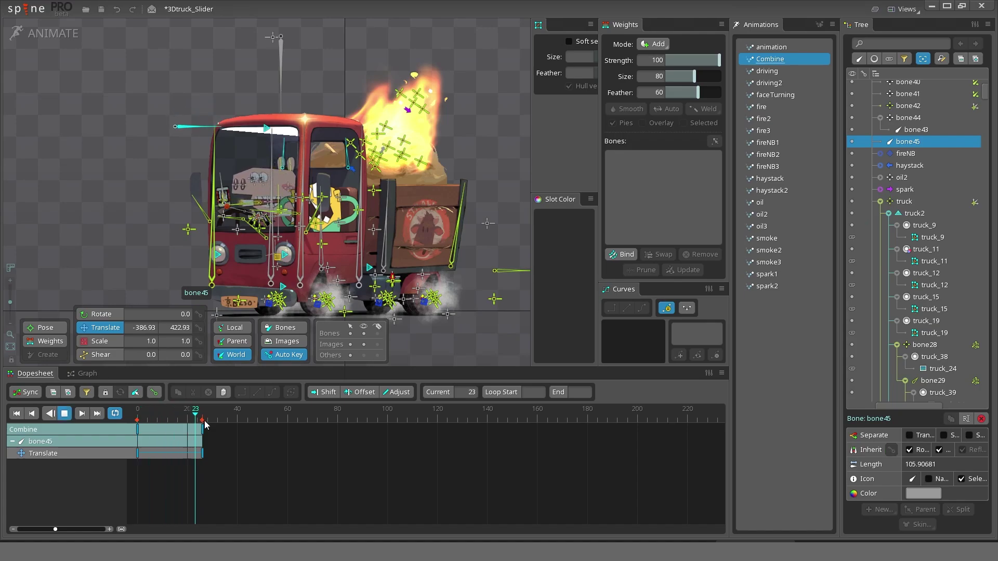
{"action": "key", "text": "space"}
- Move bone45's lowered-position key to about frame 15 and copy its starting key to frame 32
{"action": "left_click_drag", "start_coordinate": [203, 432], "coordinate": [131, 439]}
{"action": "left_click", "coordinate": [217, 434]}
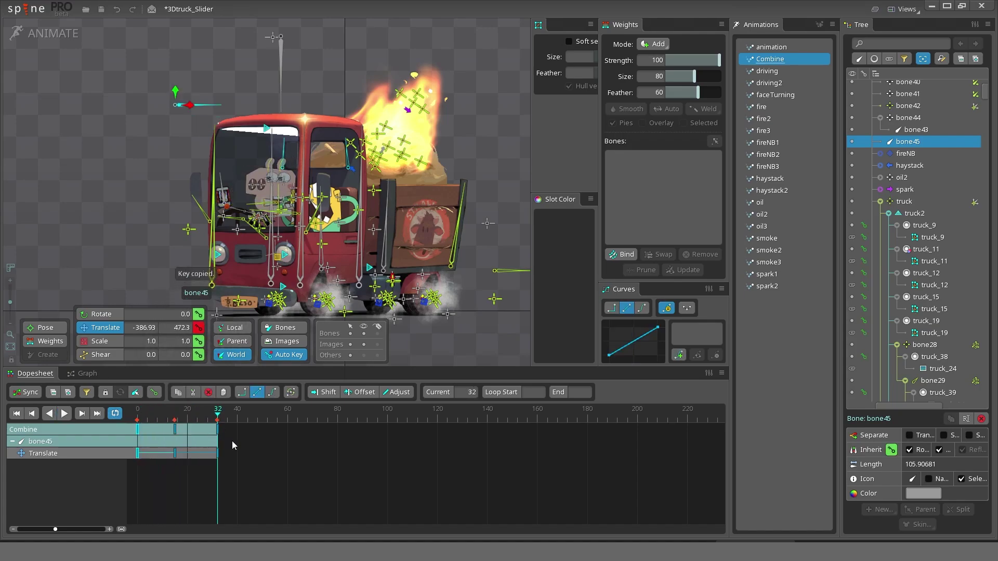
{"action": "key", "text": "ctrl+c"}
{"action": "key", "text": "ctrl+v"}
- Apply Bezier curves to bone45's translate keys, stretch them to end at about frame 36, and preview the animation
{"action": "left_click", "coordinate": [274, 395]}
{"action": "key", "text": "space"}
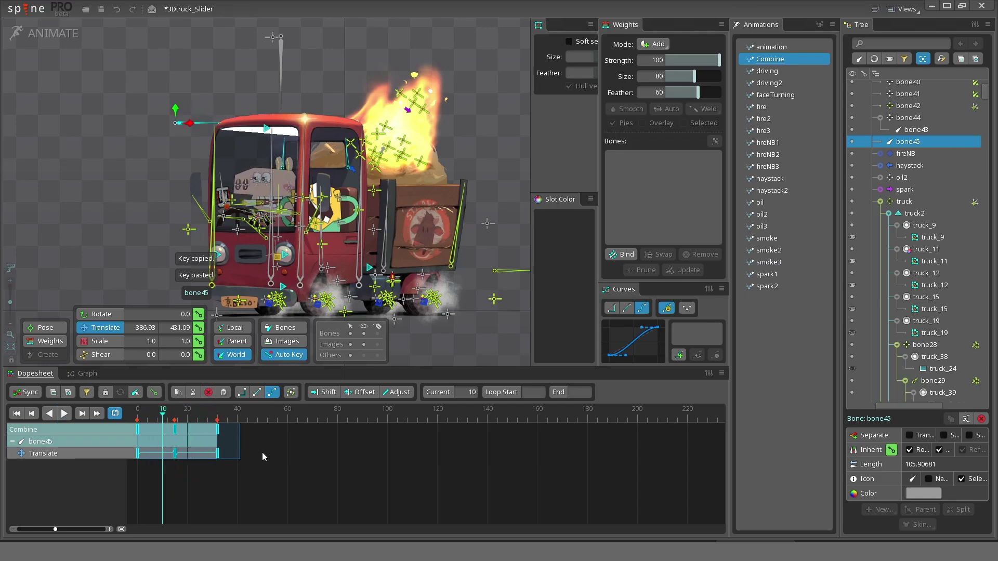
{"action": "key", "text": "space"}
{"action": "left_click_drag", "start_coordinate": [217, 429], "coordinate": [657, 428]}
{"action": "left_click_drag", "start_coordinate": [177, 435], "coordinate": [281, 433]}
{"action": "key", "text": "space"}
{"action": "key", "text": "space"}
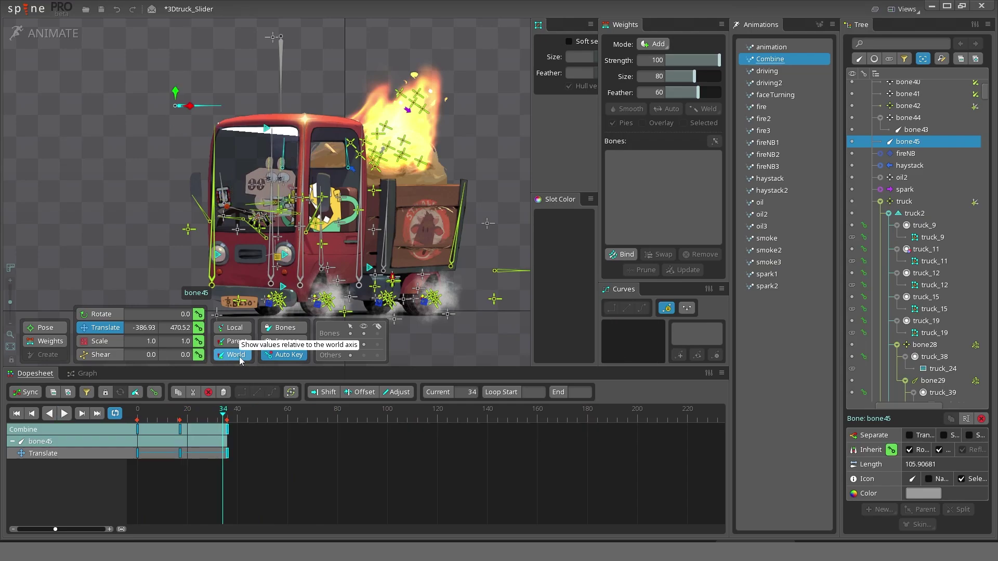
- Activate the driving2 animation, deselect bone45, and examine the truck's pose and keys at frame 67
{"action": "left_click_drag", "start_coordinate": [479, 158], "coordinate": [464, 137]}
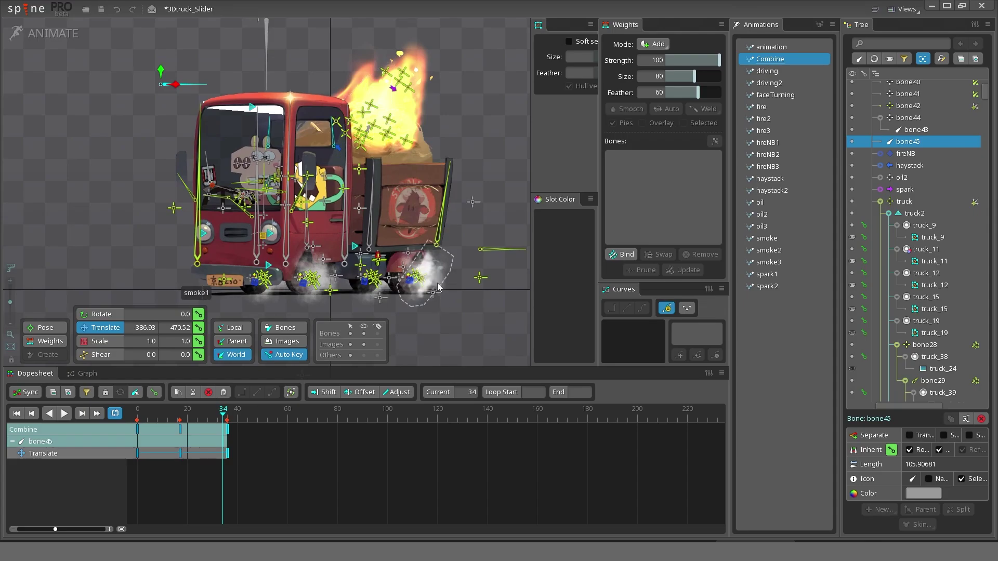
{"action": "left_click", "coordinate": [796, 85]}
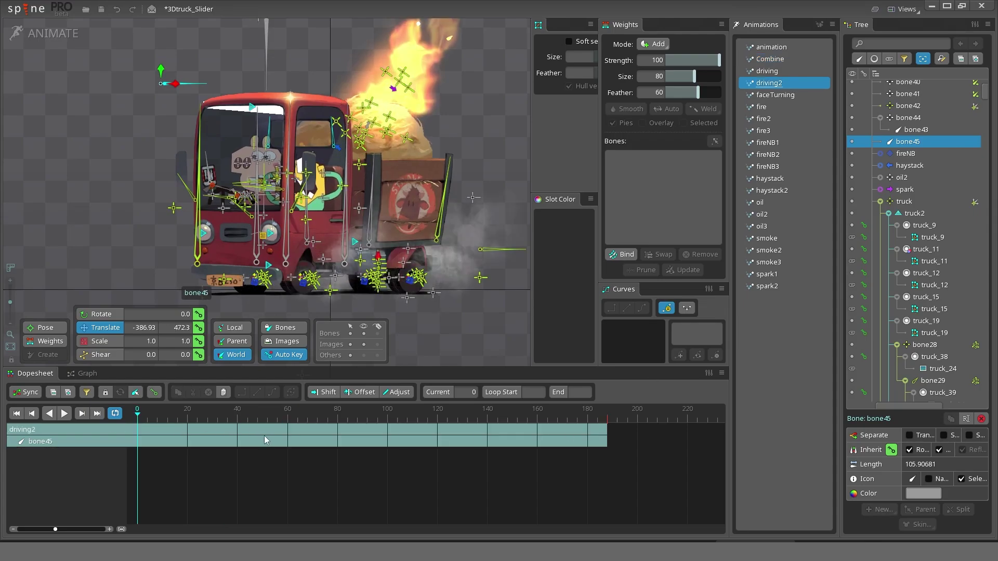
{"action": "left_click", "coordinate": [269, 463]}
{"action": "left_click", "coordinate": [305, 430]}
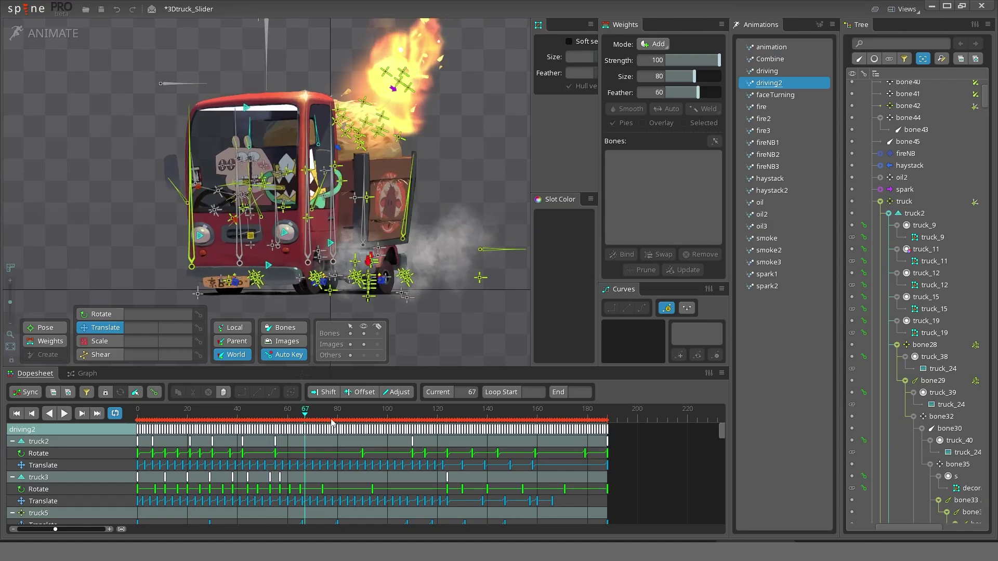
{"action": "scroll", "coordinate": [719, 479], "scroll_direction": "down", "scroll_amount": 10}
{"action": "scroll", "coordinate": [719, 468], "scroll_direction": "up", "scroll_amount": 10}
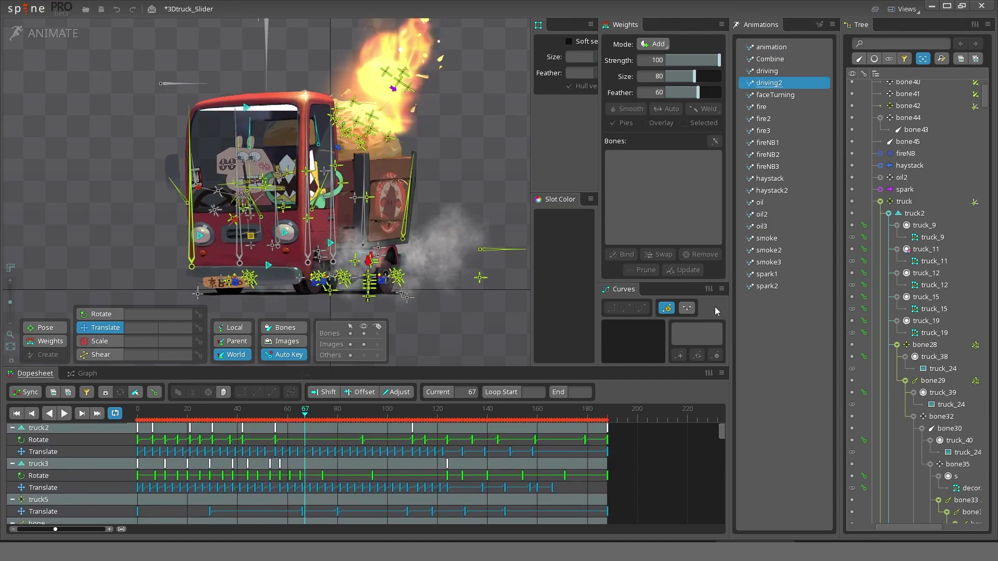
- Create a new animation named TruckCombine and go to its frame 0
{"action": "left_click", "coordinate": [818, 25]}
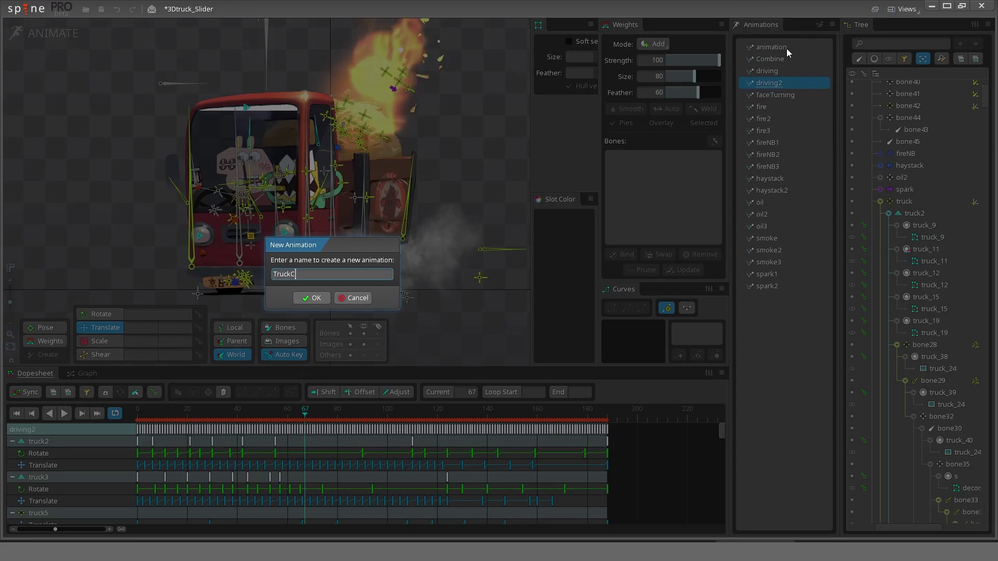
{"action": "type", "text": "TruckCombine"}
{"action": "key", "text": "Return"}
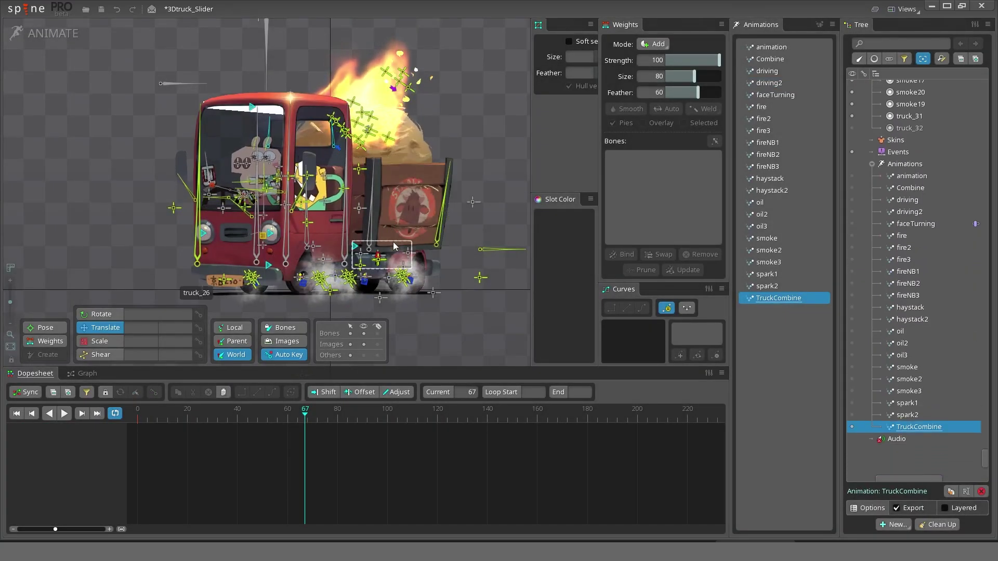
{"action": "left_click_drag", "start_coordinate": [284, 410], "coordinate": [134, 418]}
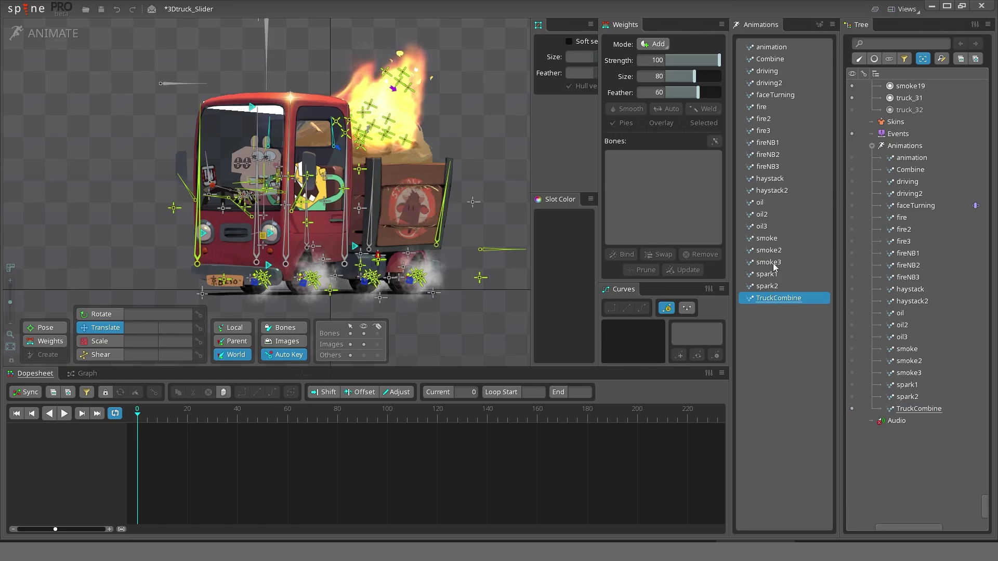
- Check the fireNB3 and fire3 animations, and create a slider for the fire3 animation
{"action": "left_click", "coordinate": [773, 167]}
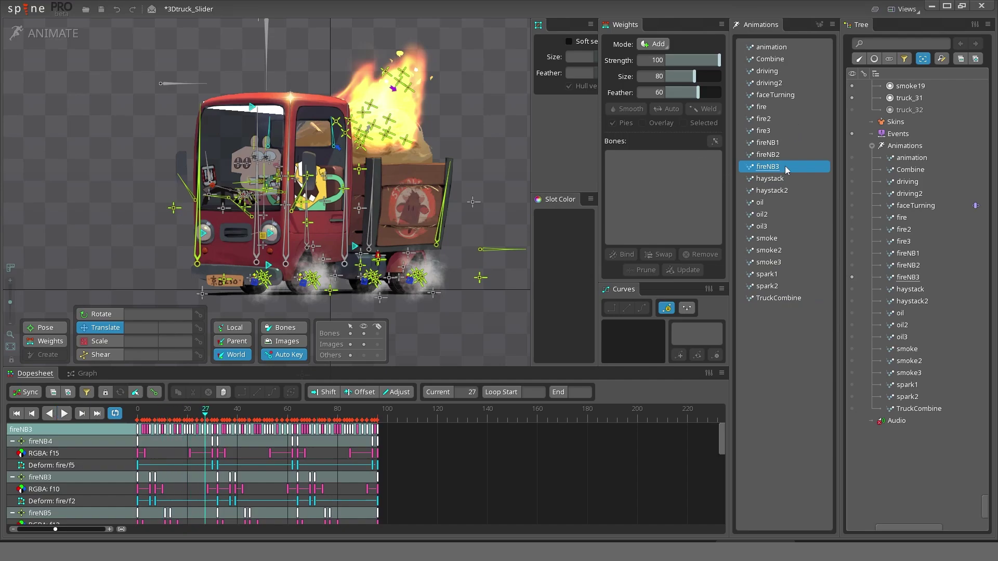
{"action": "left_click", "coordinate": [764, 131]}
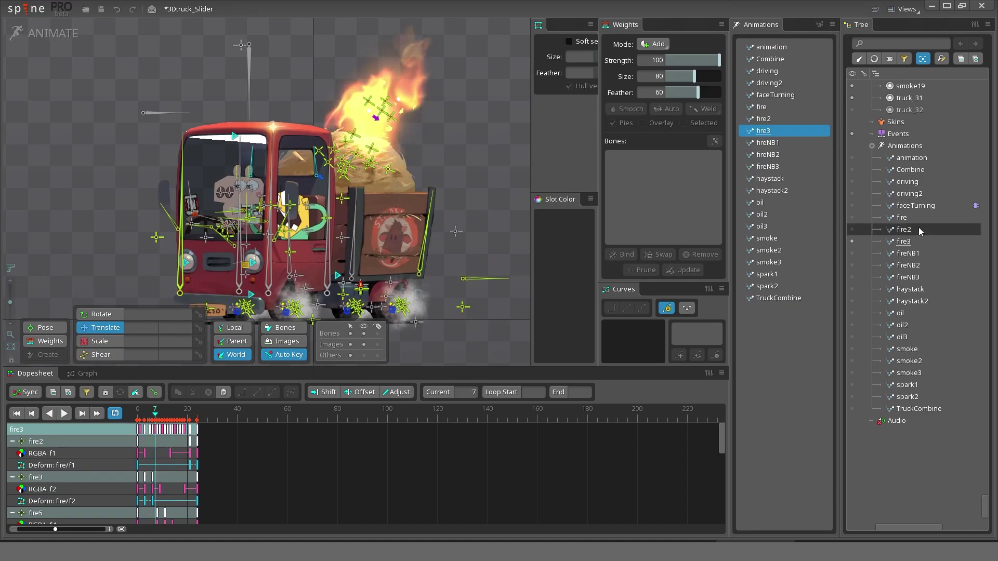
{"action": "left_click", "coordinate": [912, 242]}
{"action": "left_click", "coordinate": [894, 524]}
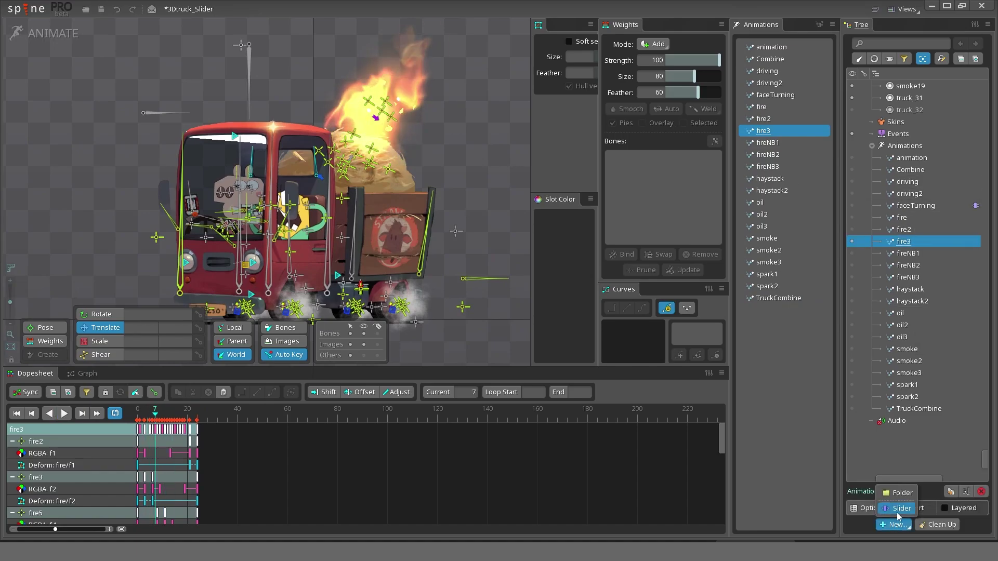
{"action": "left_click", "coordinate": [900, 516]}
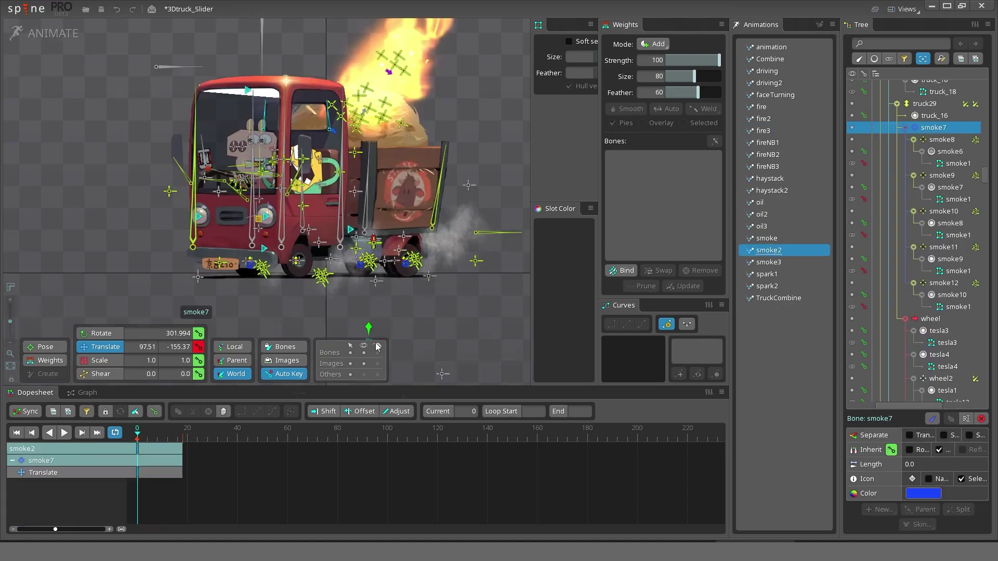
- Undo the smoke7 bone's translation in smoke2 and play the animation
{"action": "key", "text": "ctrl+z"}
{"action": "key", "text": "d"}
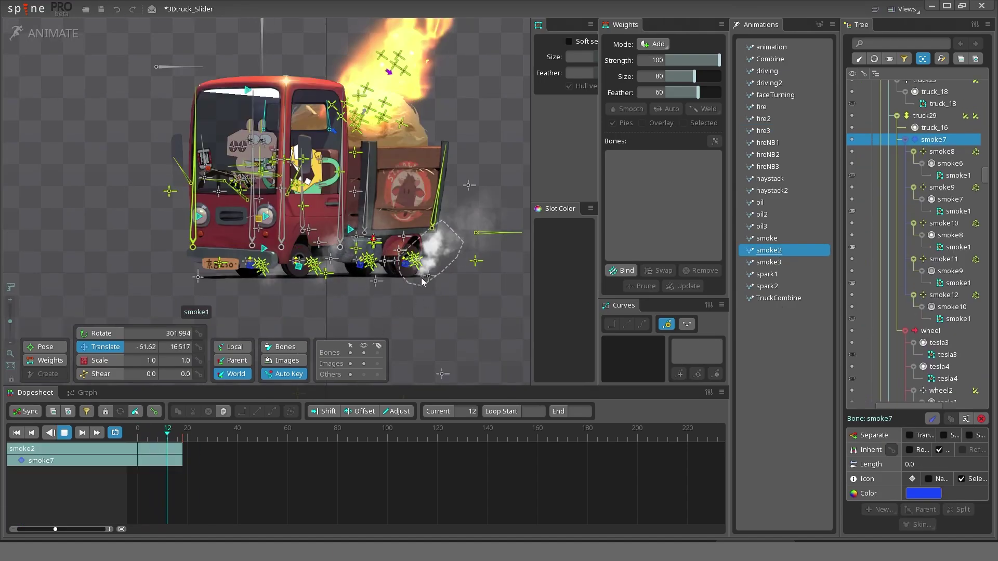
{"action": "key", "text": "d"}
- Check the smoke3 animation, and replay smoke2 to examine its smoke around the wheels
{"action": "left_click", "coordinate": [774, 262]}
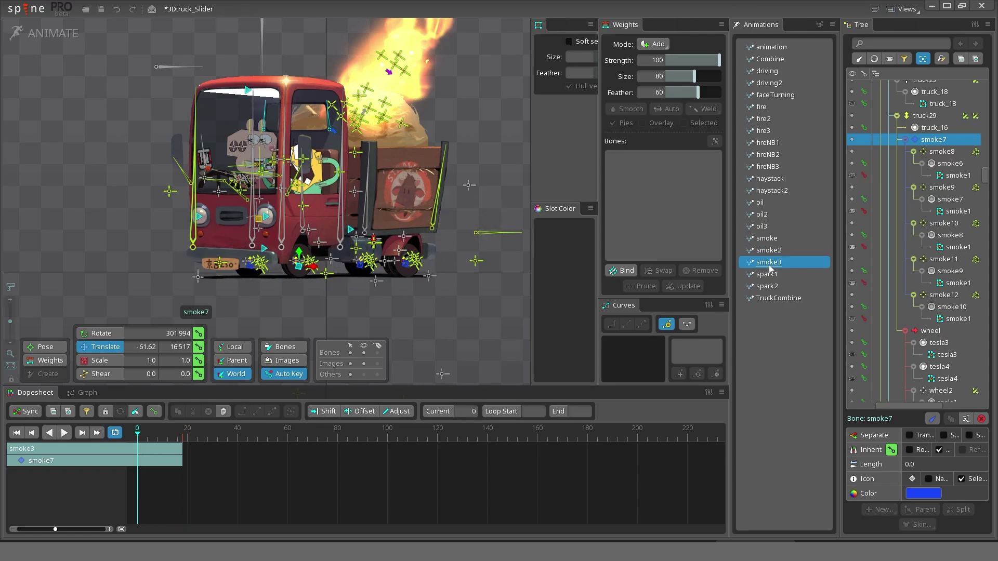
{"action": "left_click", "coordinate": [779, 256]}
{"action": "key", "text": "d"}
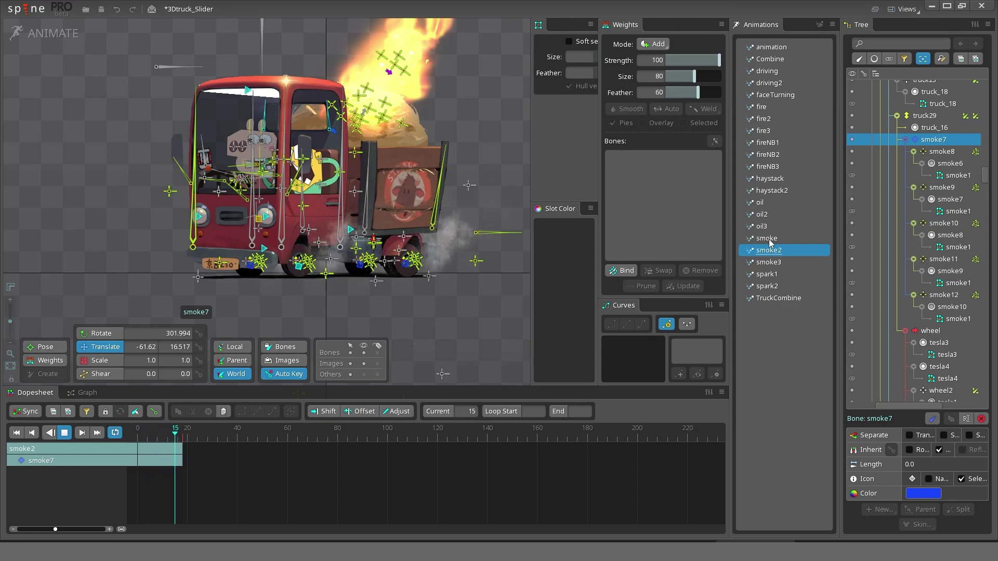
{"action": "key", "text": "d"}
{"action": "key", "text": "d"}
{"action": "key", "text": "d"}
{"action": "key", "text": "d"}
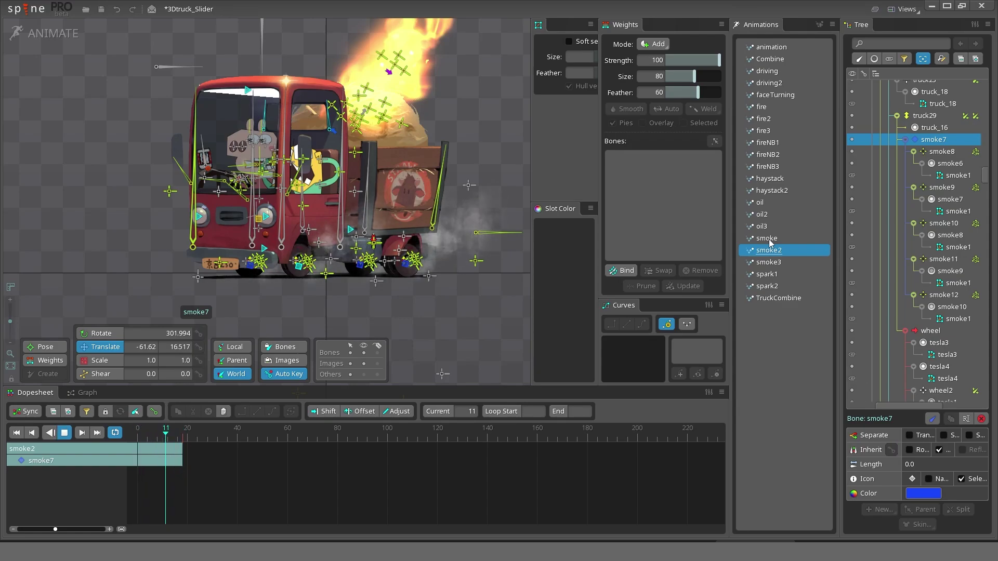
{"action": "key", "text": "d"}
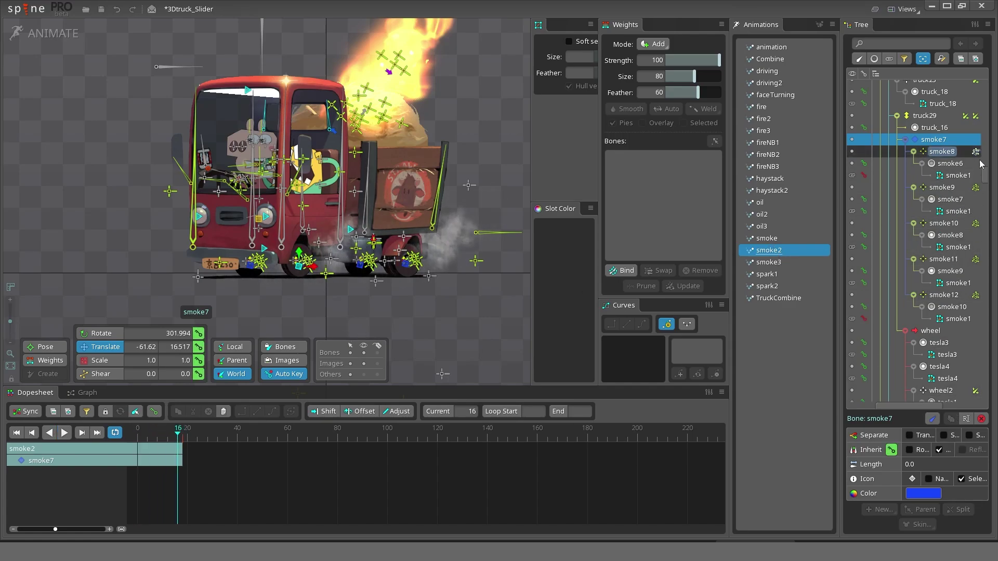
- Create a slider for the smoke2 animation, and select the fire3 slider with the TruckCombine animation active
{"action": "left_click_drag", "start_coordinate": [985, 174], "coordinate": [990, 459]}
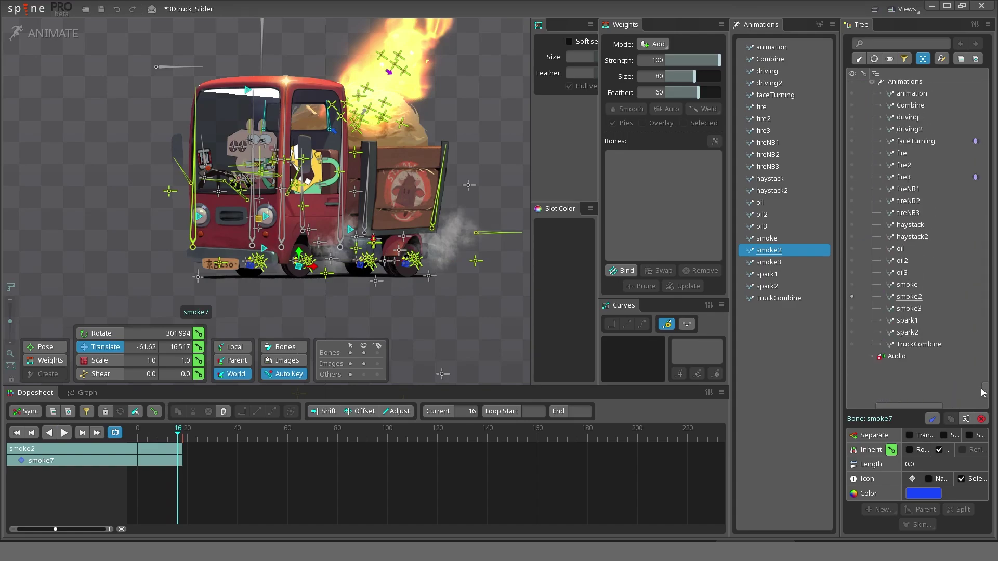
{"action": "left_click", "coordinate": [909, 297]}
{"action": "left_click", "coordinate": [892, 525]}
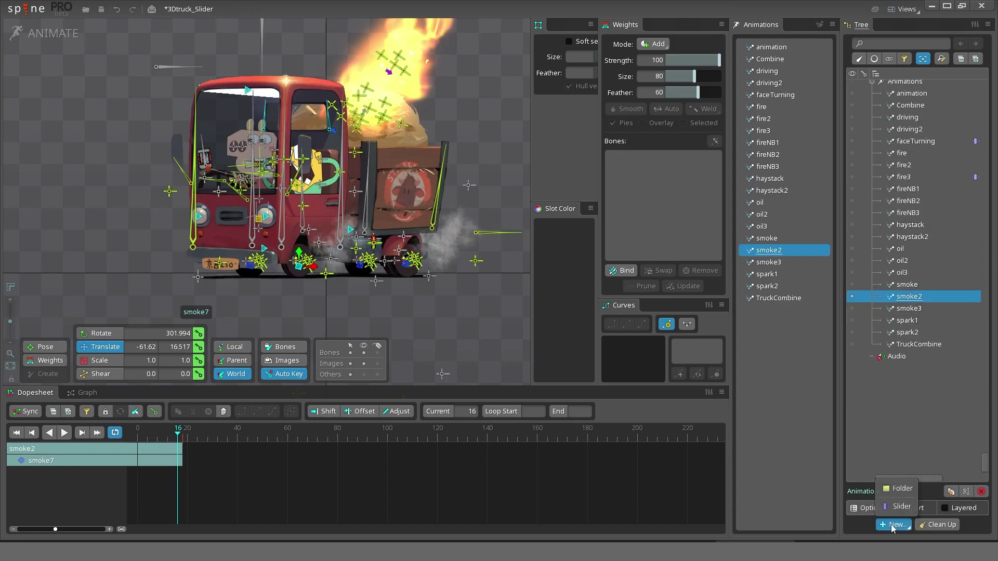
{"action": "left_click", "coordinate": [897, 509]}
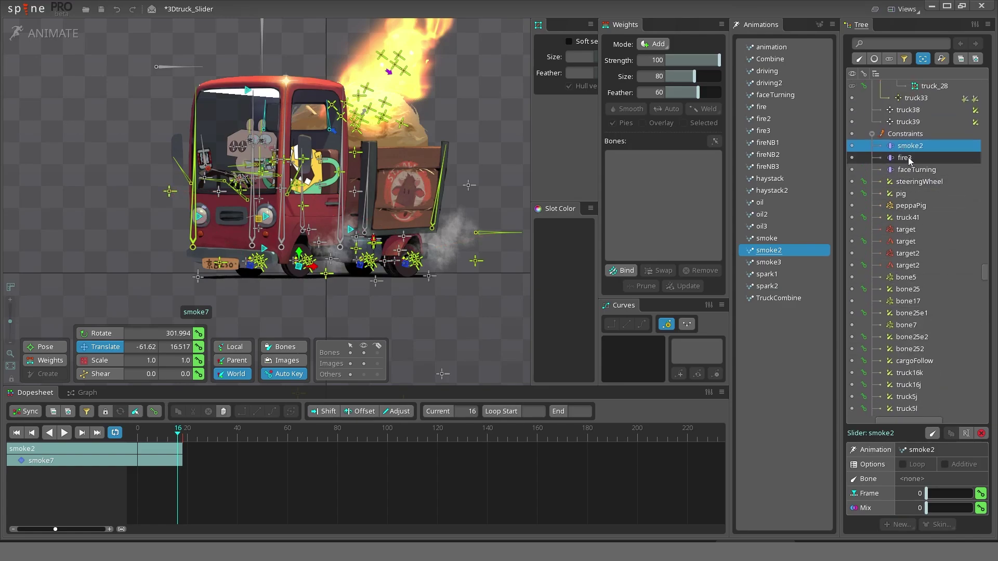
{"action": "left_click", "coordinate": [769, 299]}
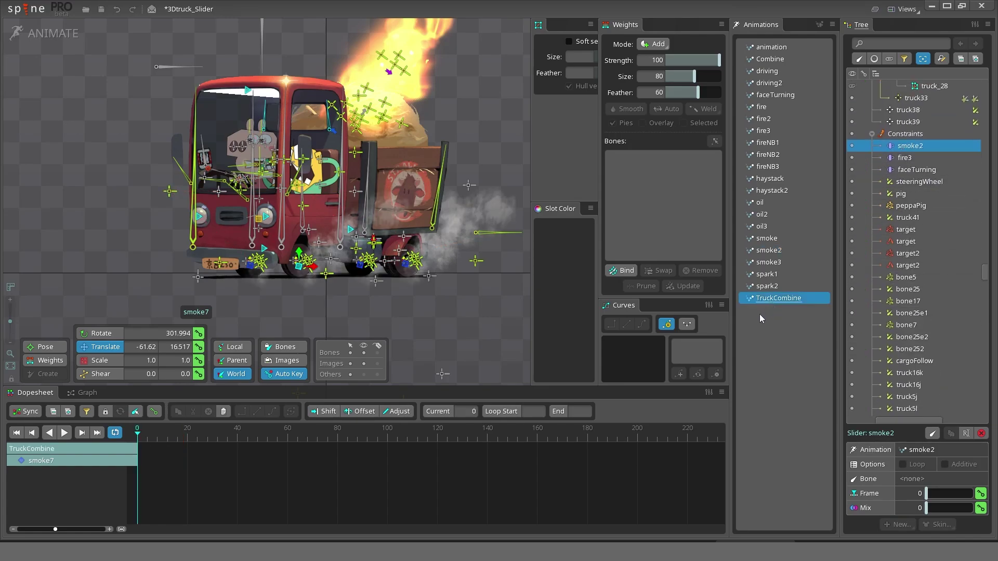
{"action": "left_click", "coordinate": [923, 158]}
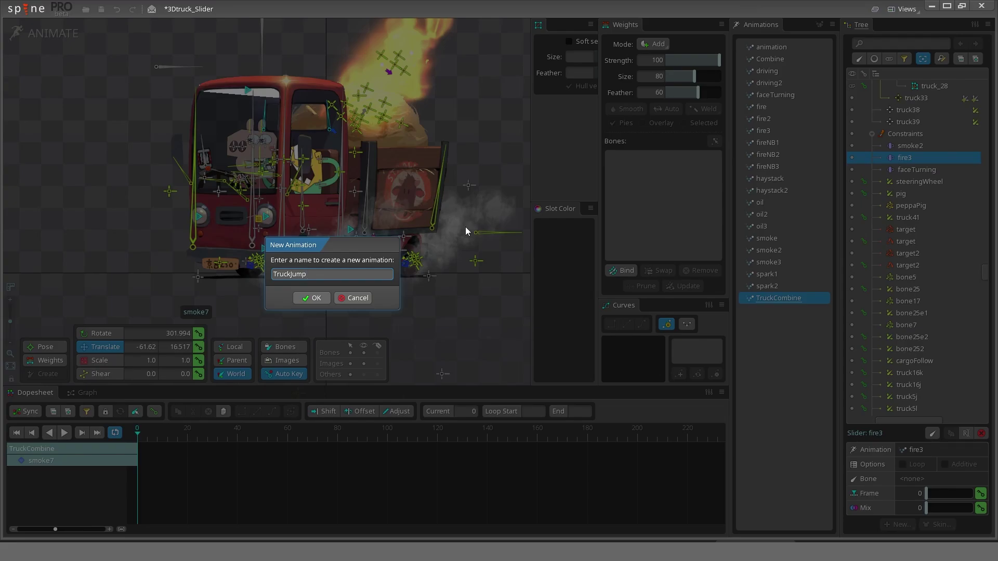
- Create the TruckJump animation and key the truck bone's translation at frames 0 and 3 with a slight upward move
{"action": "left_click", "coordinate": [307, 299]}
{"action": "left_click", "coordinate": [328, 271]}
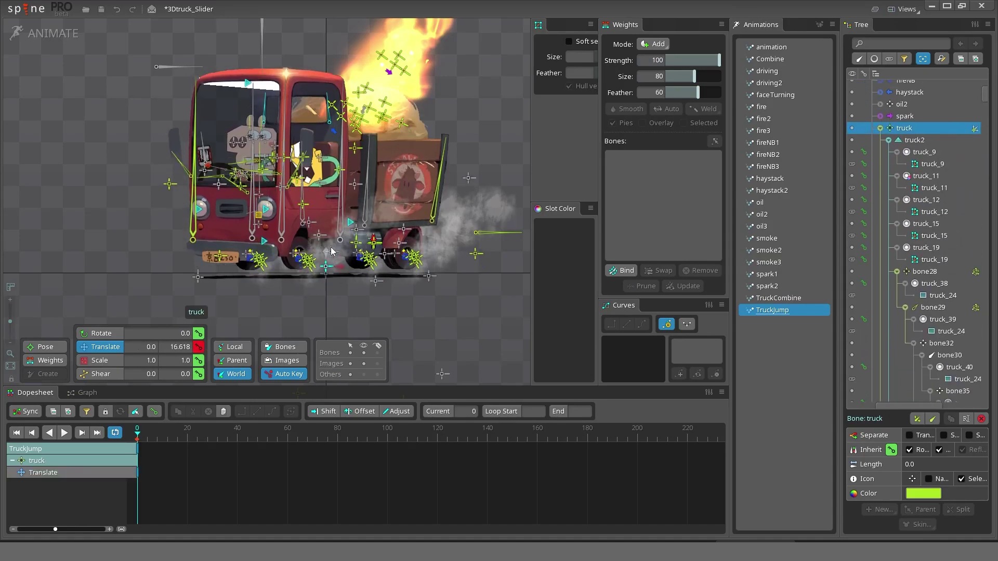
{"action": "left_click", "coordinate": [198, 347]}
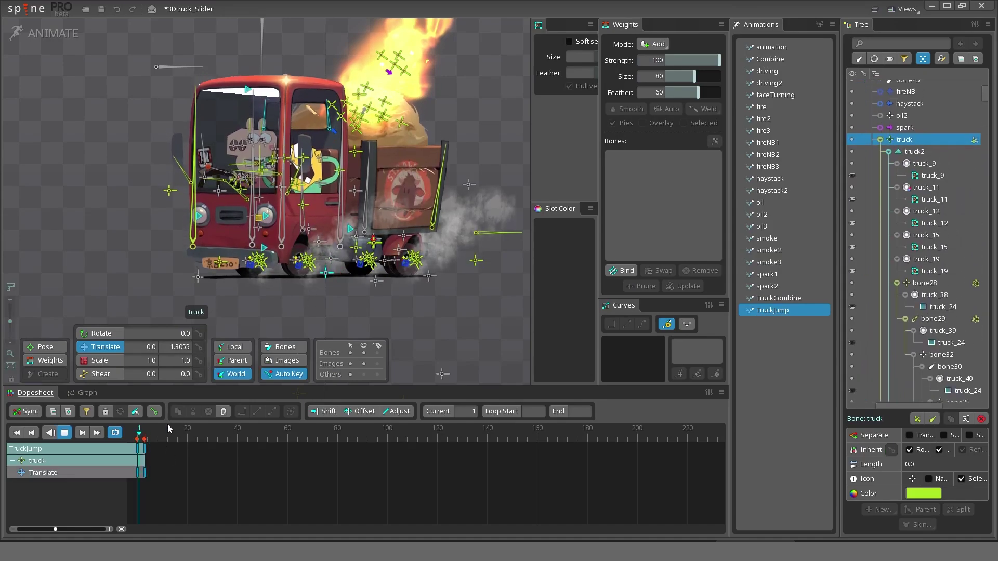
{"action": "key", "text": "d"}
{"action": "key", "text": "d"}
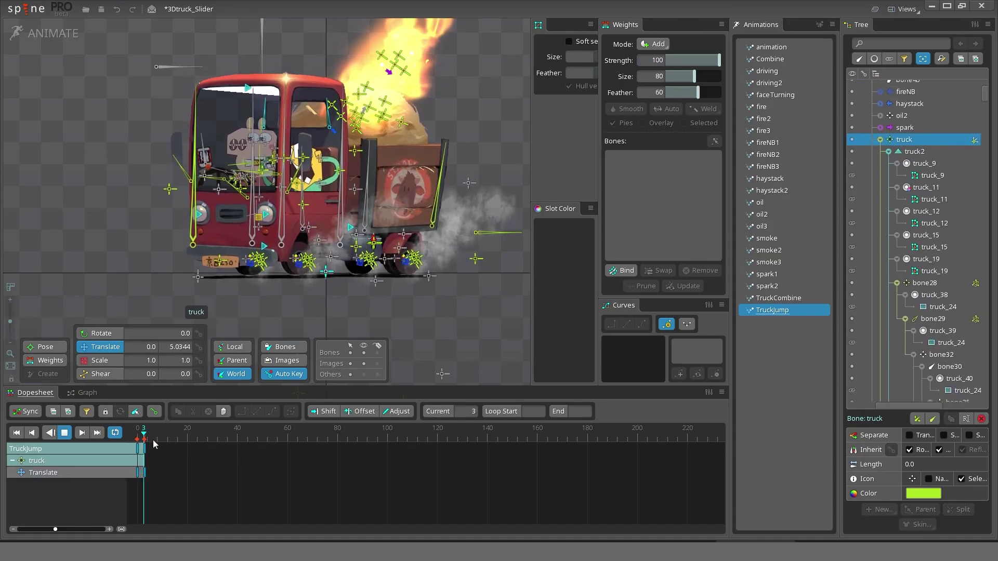
- Copy the truck bone's starting translate key to frame 6 and play the jump
{"action": "left_click", "coordinate": [154, 443]}
{"action": "key", "text": "ctrl+c"}
{"action": "key", "text": "ctrl+v"}
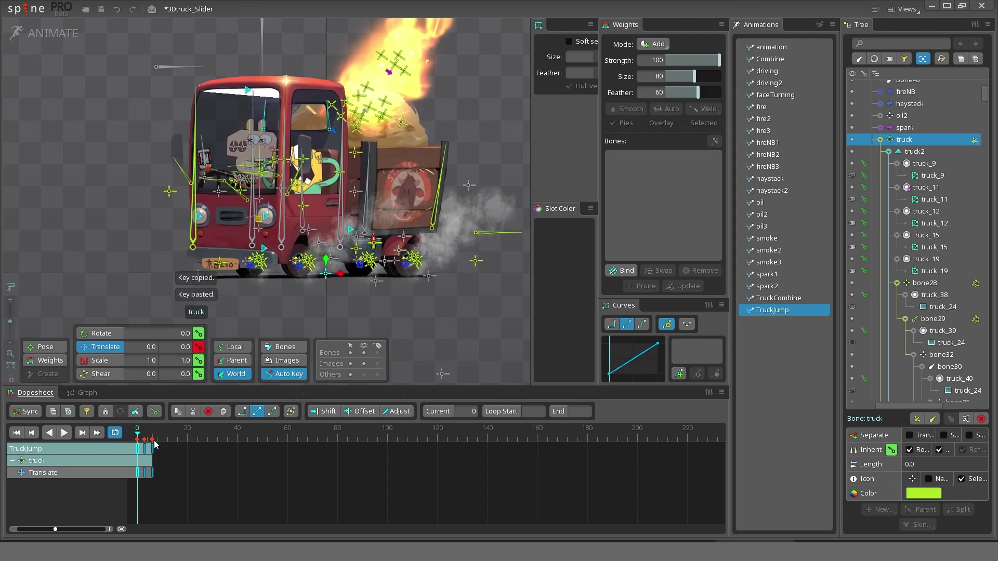
{"action": "key", "text": "l"}
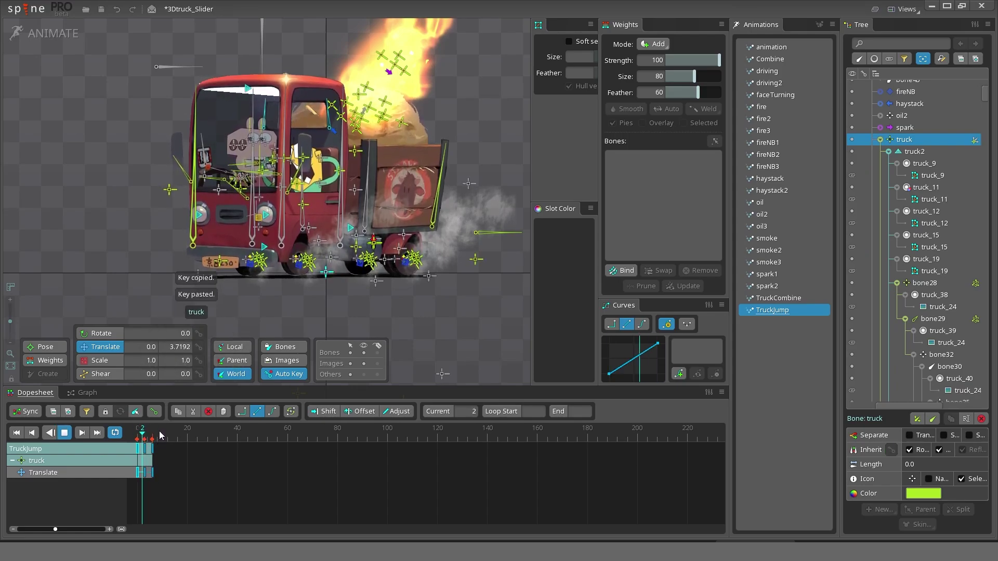
- Set all the truck bone's translate keys to Bezier curves while the jump plays, and stop playback
{"action": "left_click_drag", "start_coordinate": [136, 443], "coordinate": [172, 478]}
{"action": "left_click", "coordinate": [272, 411]}
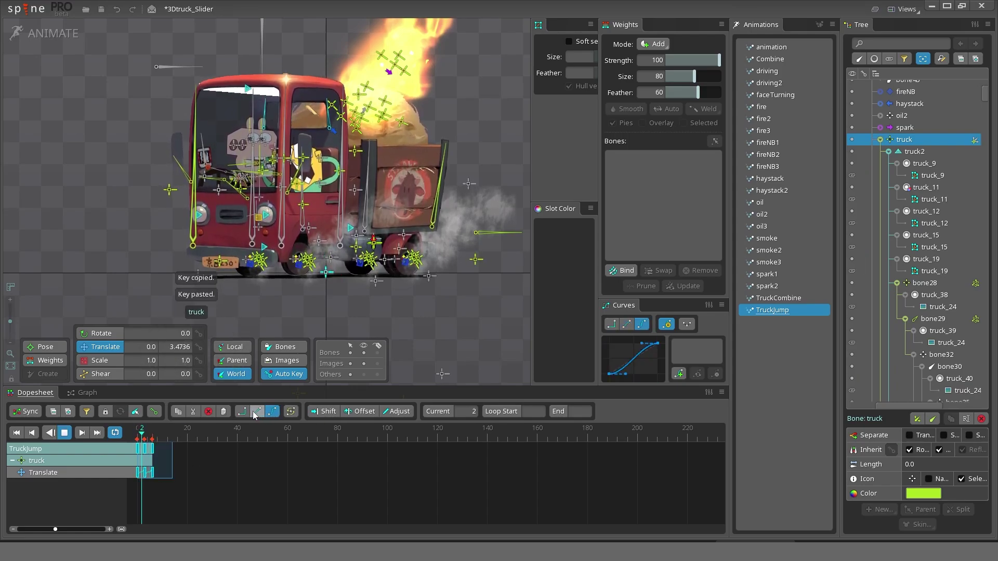
{"action": "key", "text": "k"}
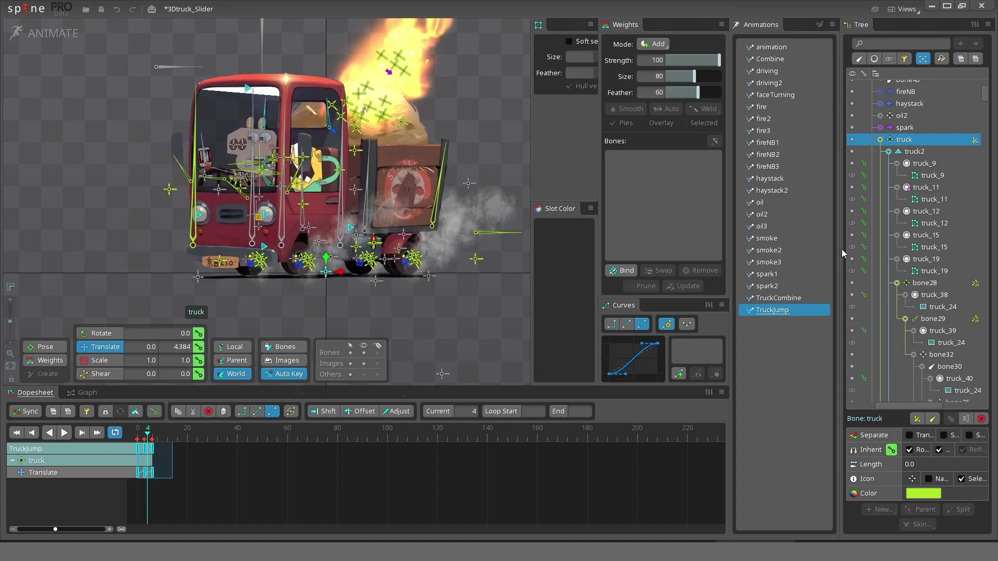
- Create a slider for the TruckJump animation
{"action": "left_click", "coordinate": [774, 299]}
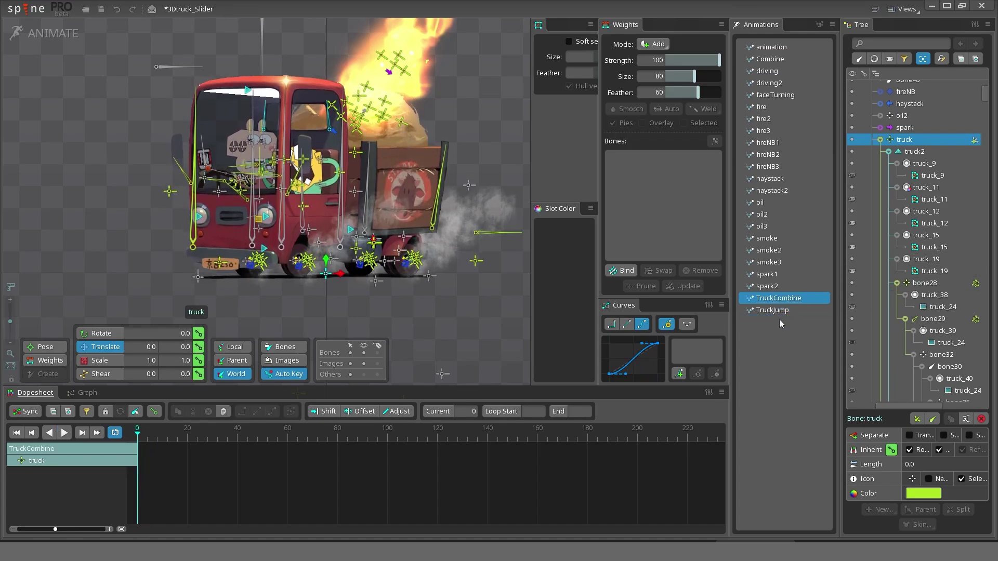
{"action": "left_click", "coordinate": [772, 310]}
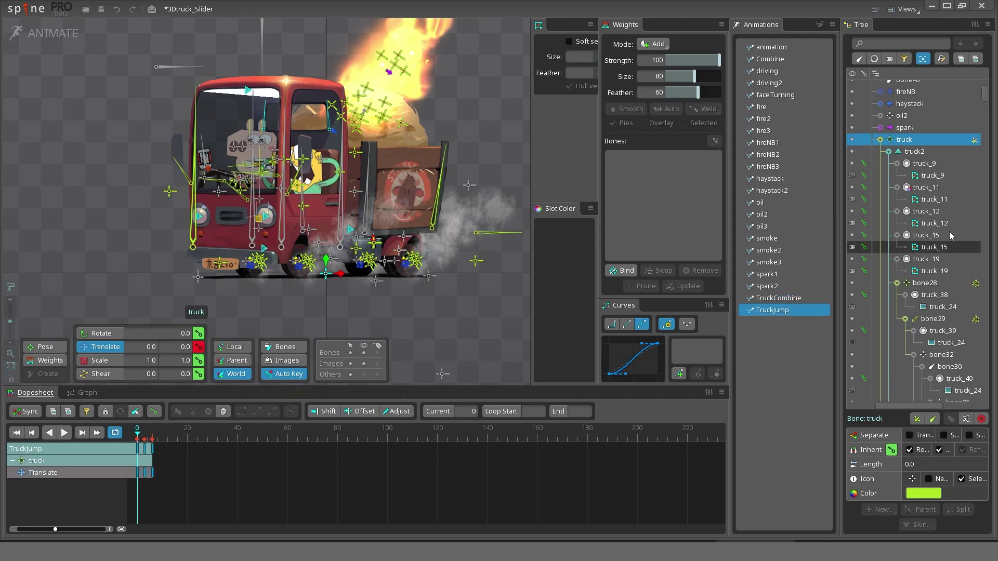
{"action": "scroll", "coordinate": [980, 329], "scroll_direction": "down", "scroll_amount": 10}
{"action": "scroll", "coordinate": [980, 328], "scroll_direction": "down", "scroll_amount": 10}
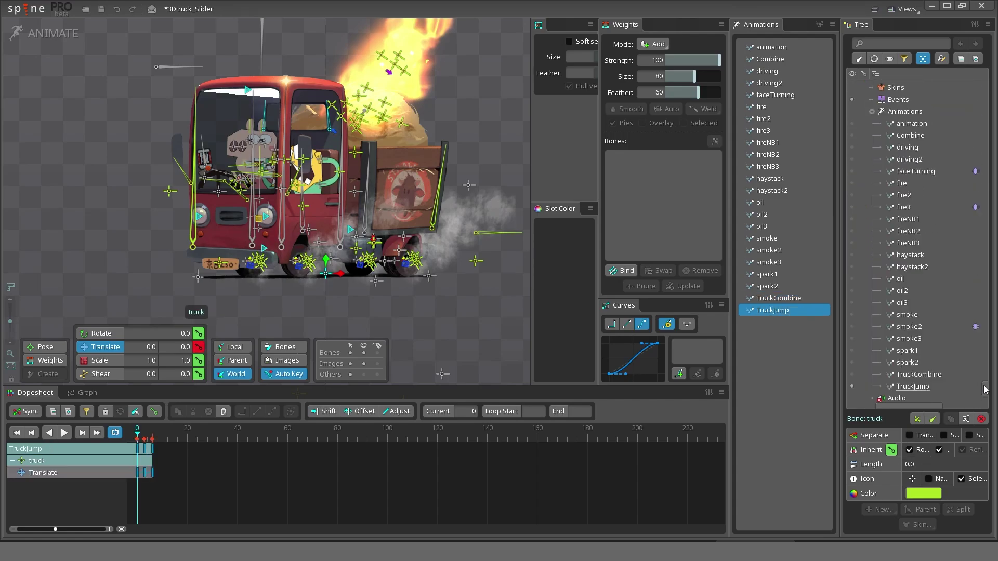
{"action": "left_click", "coordinate": [909, 384]}
{"action": "left_click", "coordinate": [893, 525]}
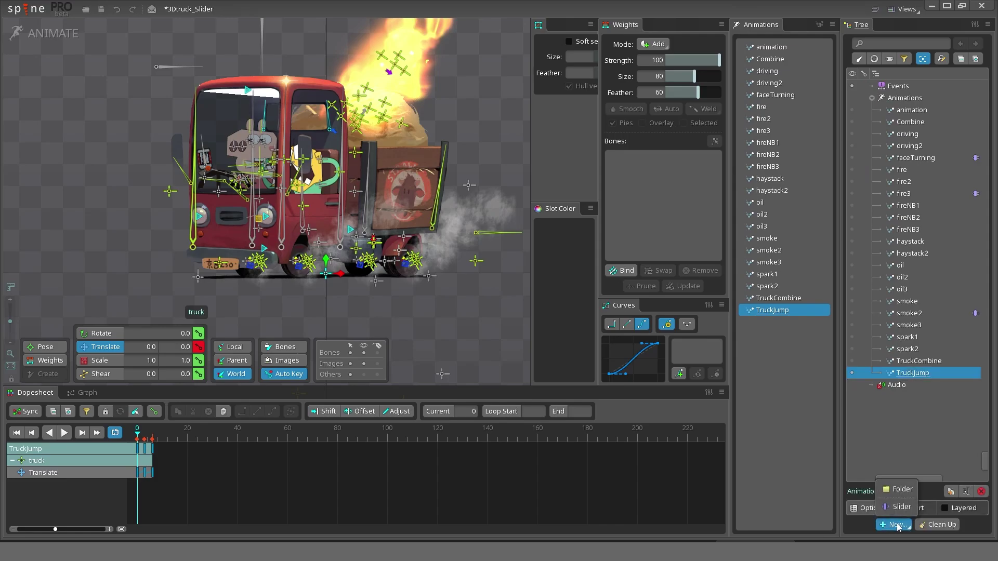
{"action": "left_click", "coordinate": [902, 515]}
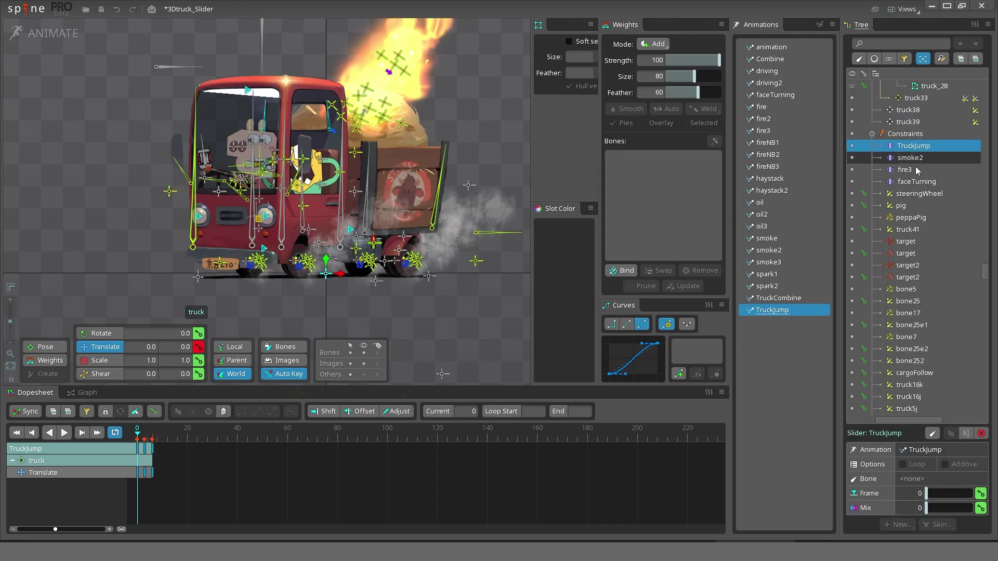
- In TruckCombine, key the TruckJump slider's mix at 100 and its frame from 0 at frame 0 to 6 at frame 200
{"action": "left_click", "coordinate": [777, 299]}
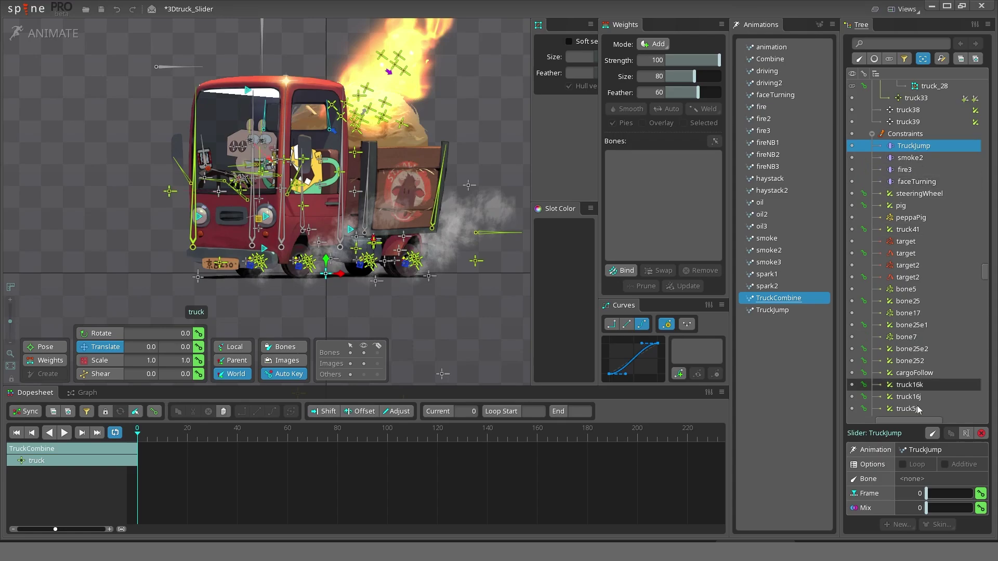
{"action": "left_click", "coordinate": [980, 493]}
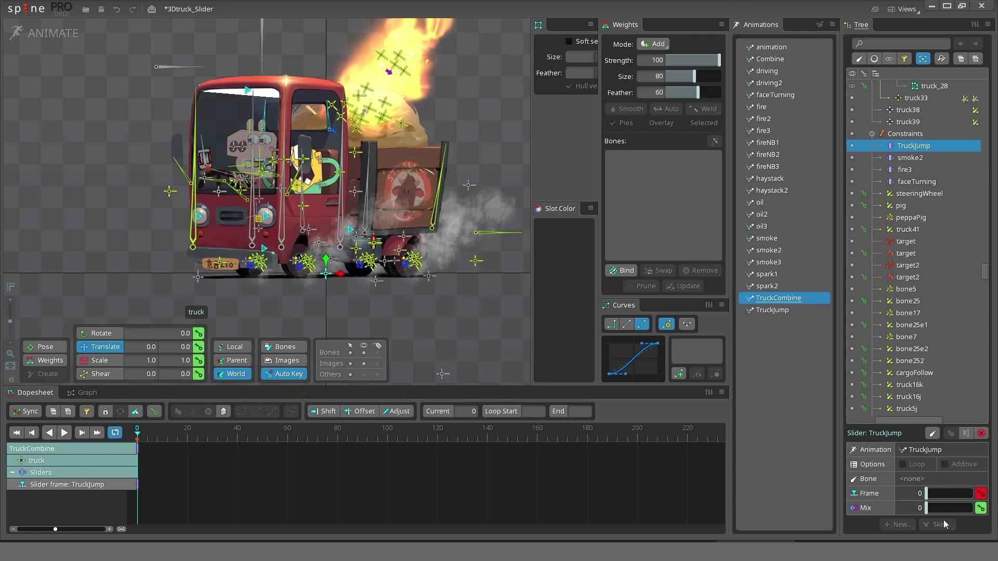
{"action": "left_click", "coordinate": [978, 510]}
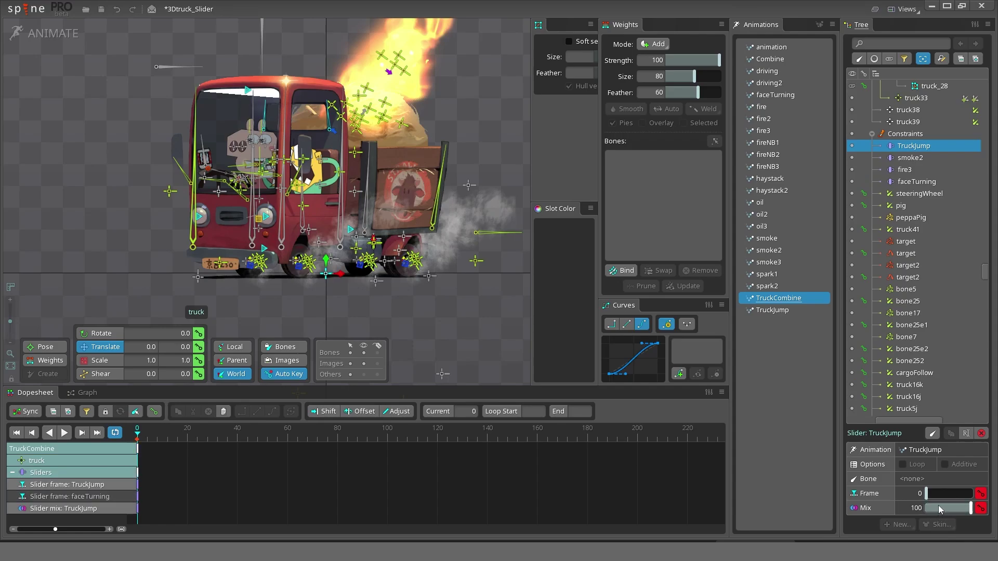
{"action": "left_click_drag", "start_coordinate": [649, 439], "coordinate": [637, 438]}
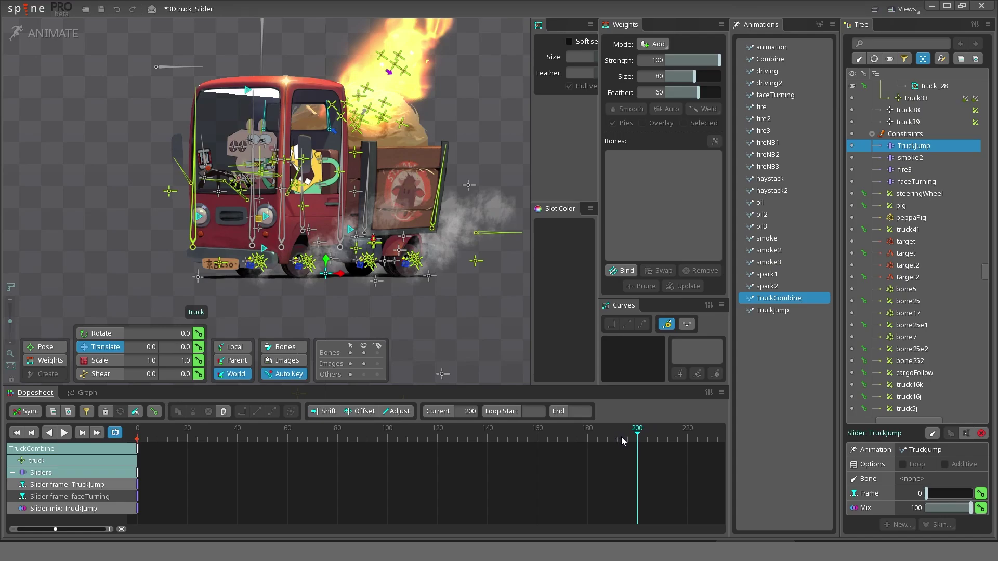
{"action": "left_click_drag", "start_coordinate": [928, 494], "coordinate": [971, 500]}
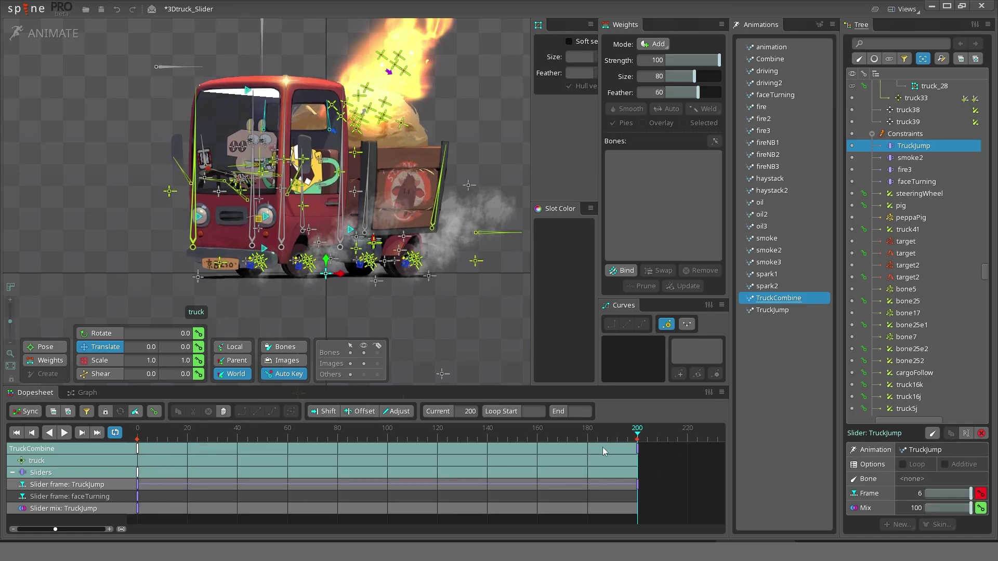
{"action": "left_click_drag", "start_coordinate": [138, 439], "coordinate": [300, 442]}
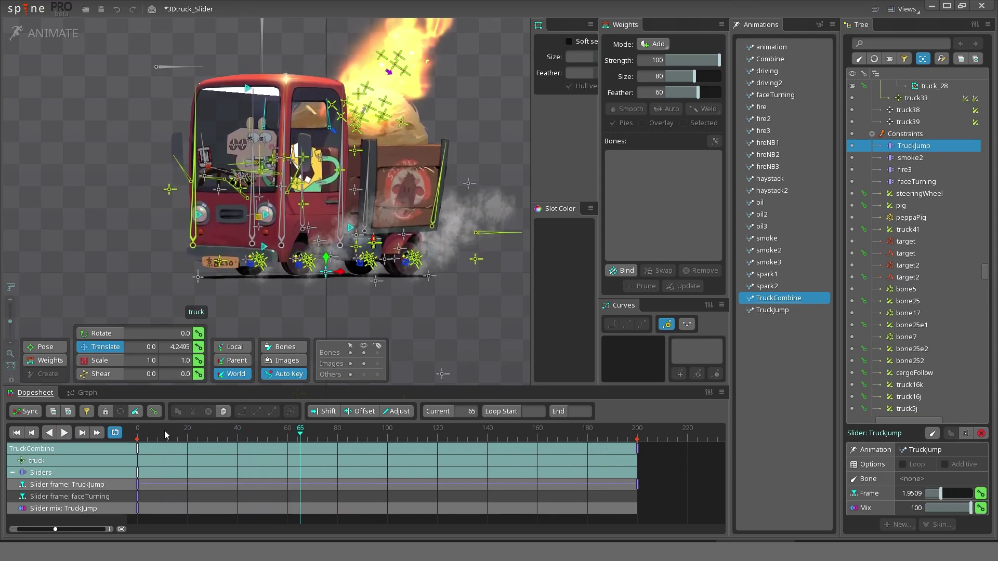
{"action": "left_click_drag", "start_coordinate": [164, 431], "coordinate": [137, 431]}
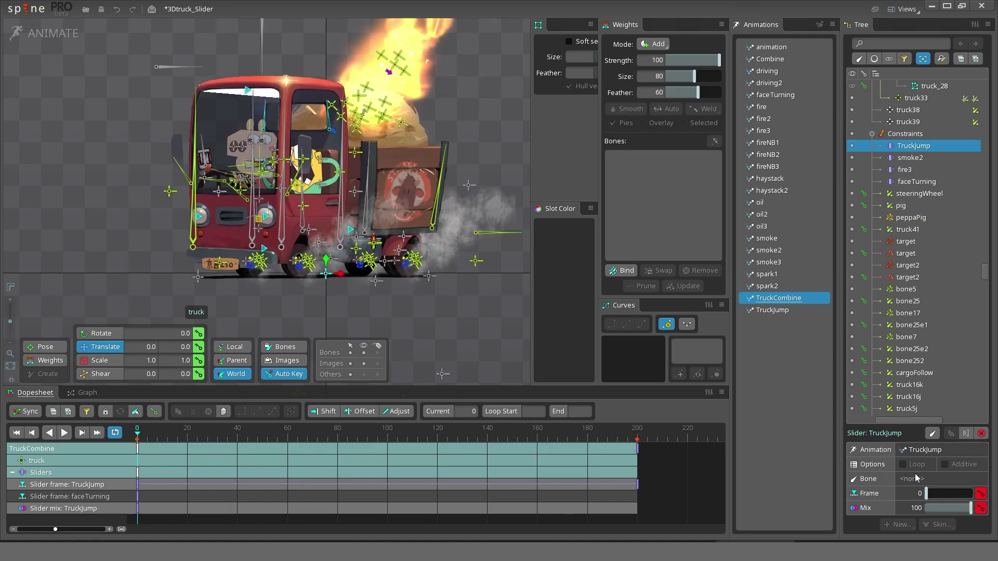
- In setup mode, enable Loop for the TruckJump, fire3 and smoke2 sliders, and return to animate mode
{"action": "left_click", "coordinate": [915, 157]}
{"action": "left_click", "coordinate": [913, 148]}
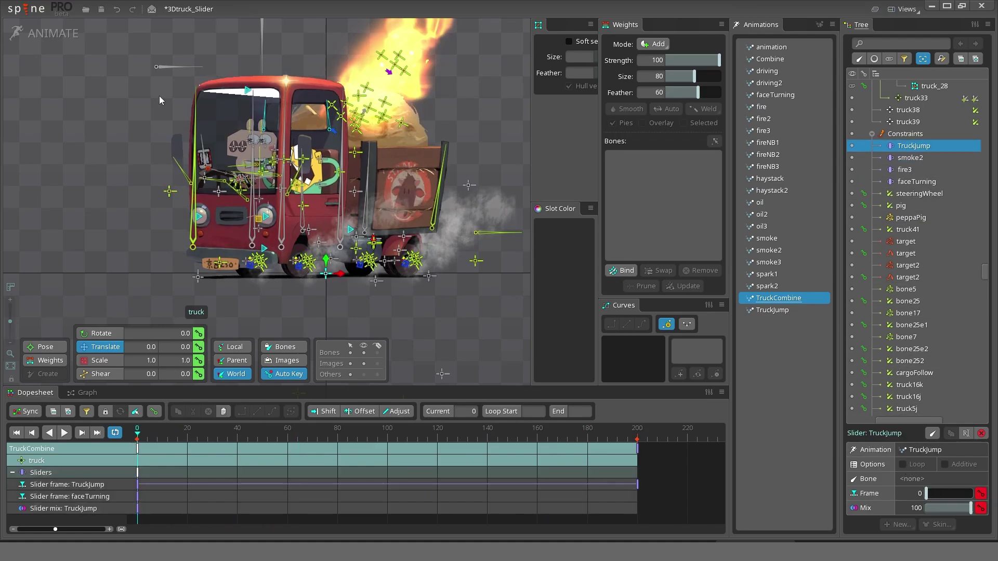
{"action": "left_click", "coordinate": [47, 33]}
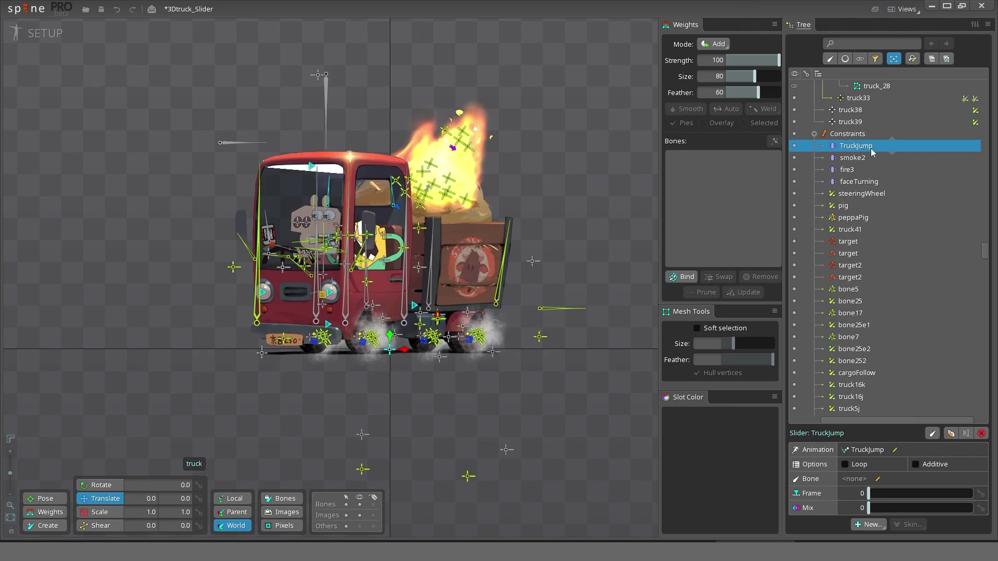
{"action": "left_click", "coordinate": [867, 157]}
{"action": "left_click", "coordinate": [857, 150]}
{"action": "left_click", "coordinate": [851, 171]}
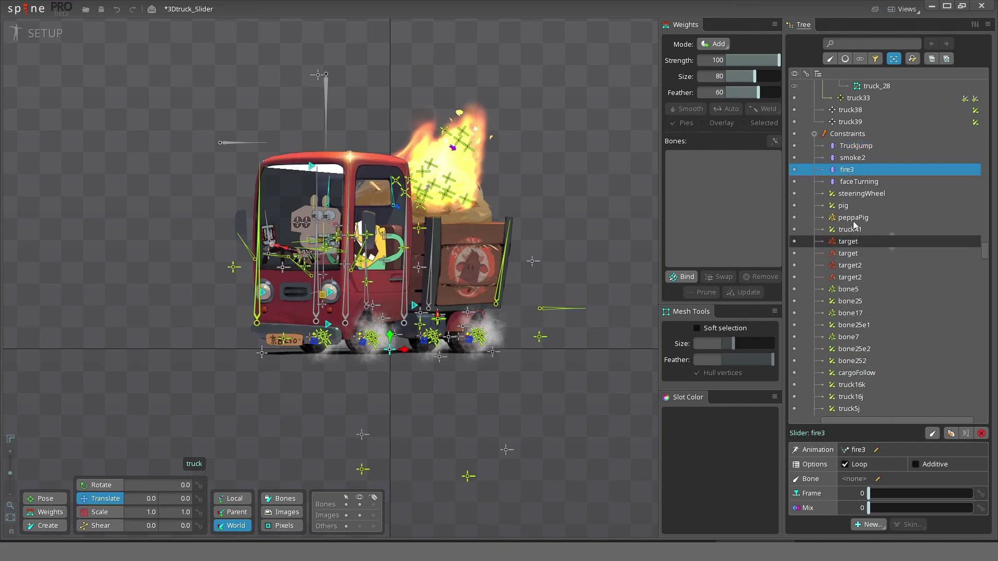
{"action": "left_click", "coordinate": [857, 158]}
{"action": "left_click", "coordinate": [852, 463]}
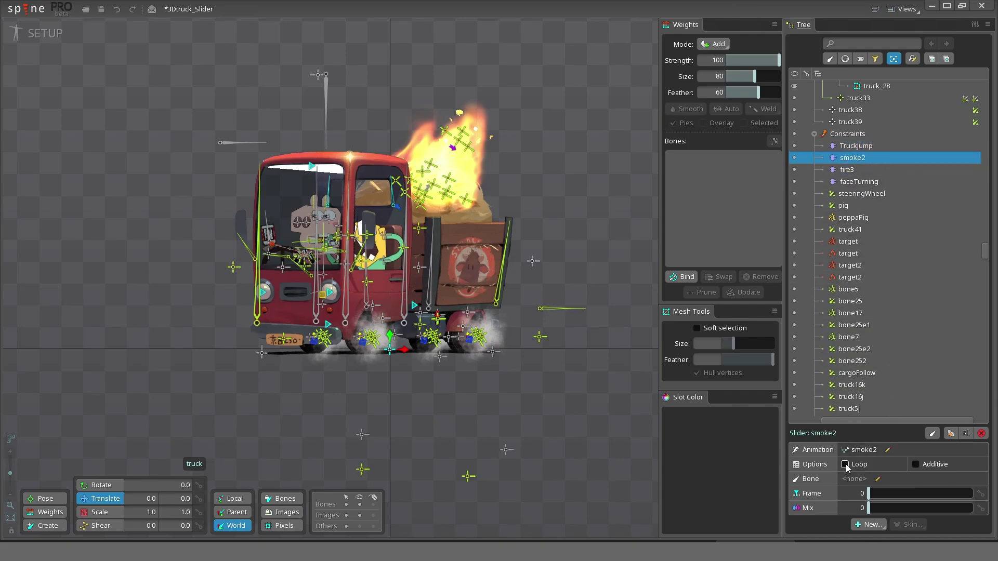
{"action": "double_click", "coordinate": [857, 148]}
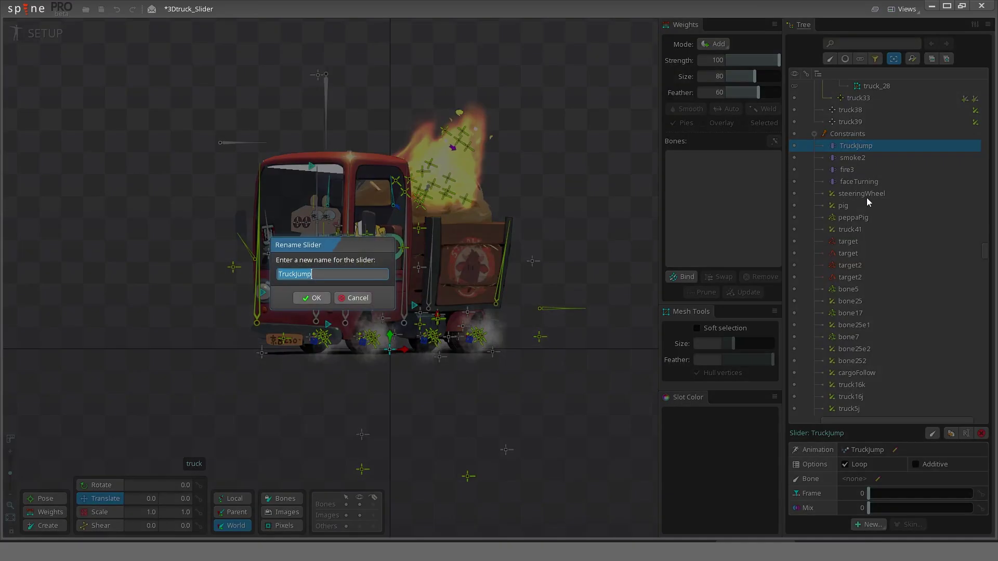
{"action": "key", "text": "Return"}
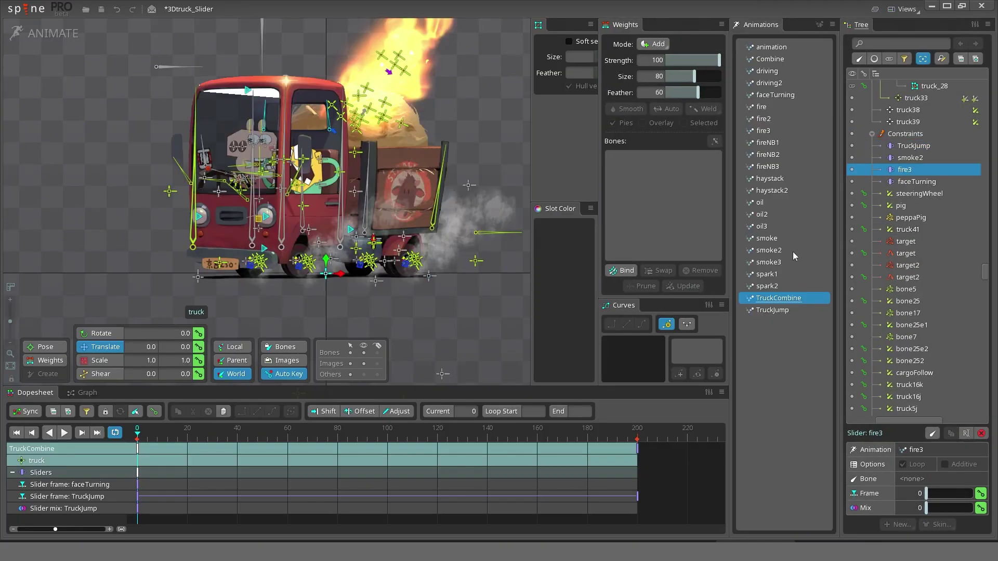
- Key the TruckJump slider's frame at 200 on timeline frame 200 and play TruckCombine
{"action": "left_click", "coordinate": [906, 147]}
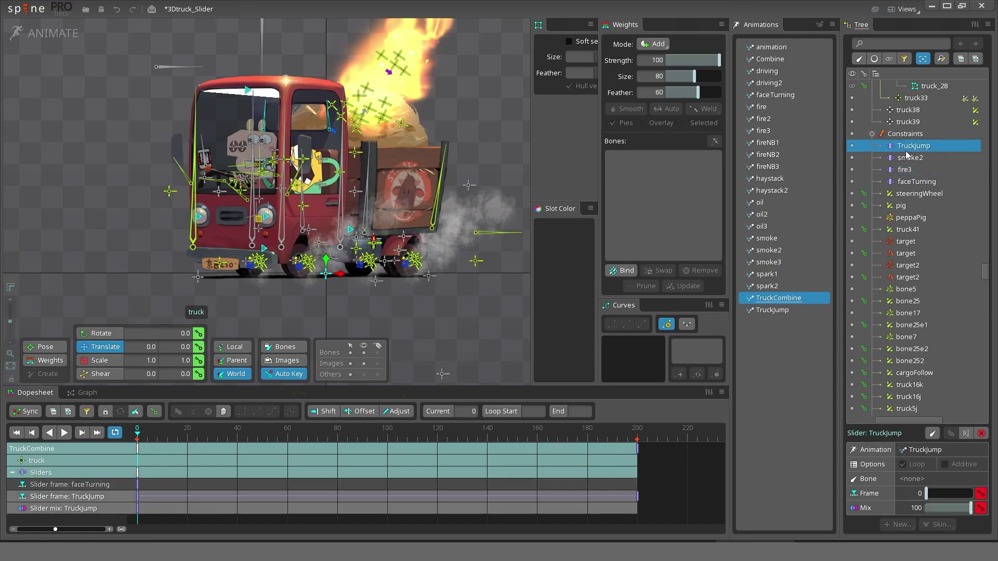
{"action": "key", "text": "space"}
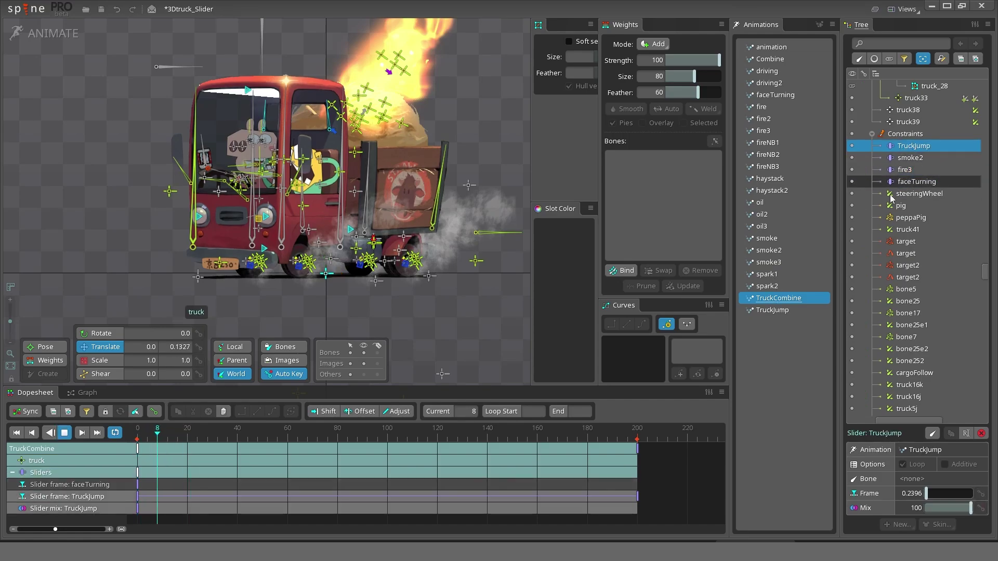
{"action": "key", "text": "space"}
{"action": "left_click_drag", "start_coordinate": [482, 447], "coordinate": [638, 452]}
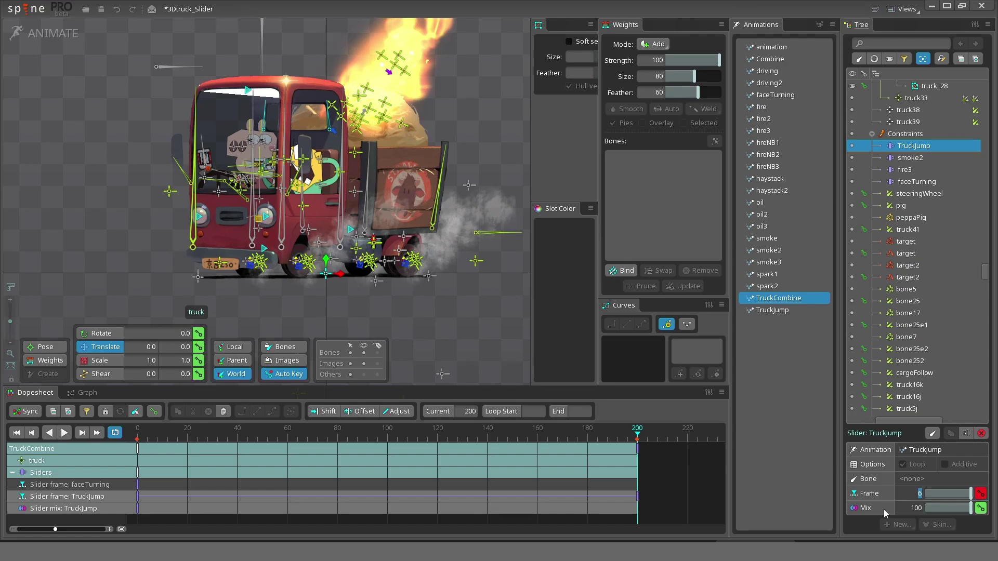
{"action": "type", "text": "200"}
{"action": "key", "text": "Return"}
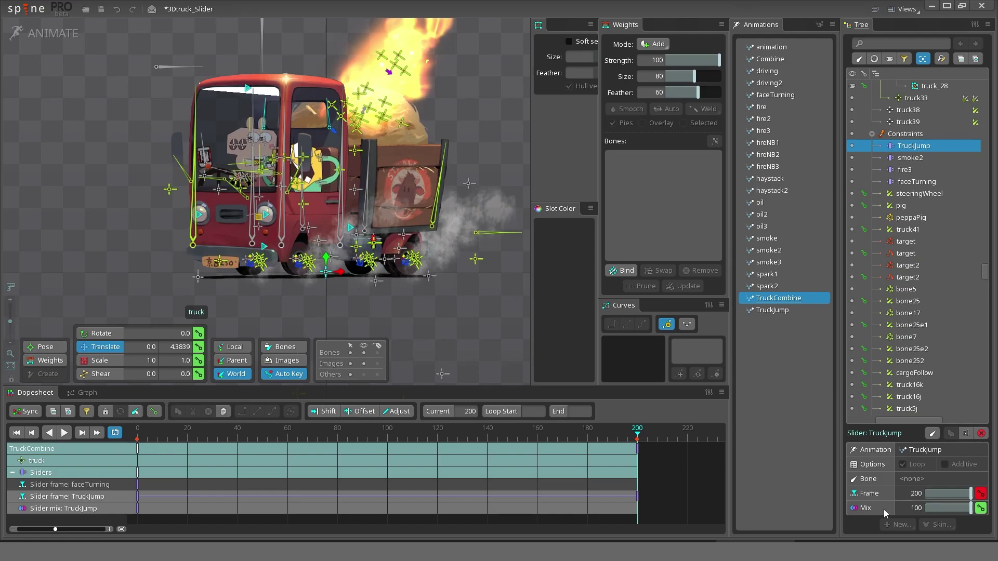
{"action": "left_click", "coordinate": [139, 440]}
{"action": "key", "text": "space"}
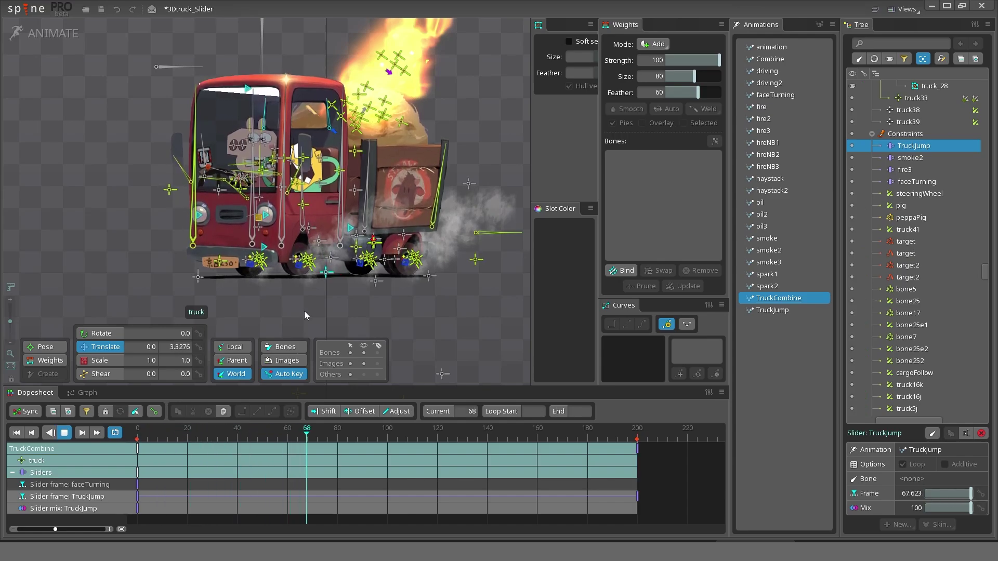
- Move the TruckJump slider's last frame key to timeline frame 650 and play the stretched animation
{"action": "left_click", "coordinate": [640, 438]}
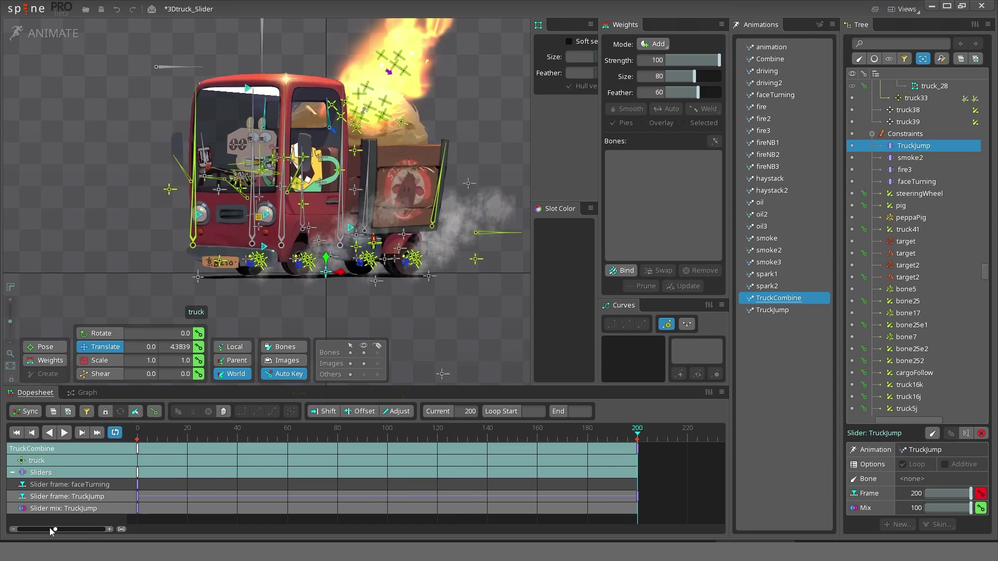
{"action": "left_click_drag", "start_coordinate": [49, 528], "coordinate": [38, 530]}
{"action": "left_click_drag", "start_coordinate": [304, 459], "coordinate": [678, 453]}
{"action": "left_click", "coordinate": [672, 437]}
{"action": "key", "text": "space"}
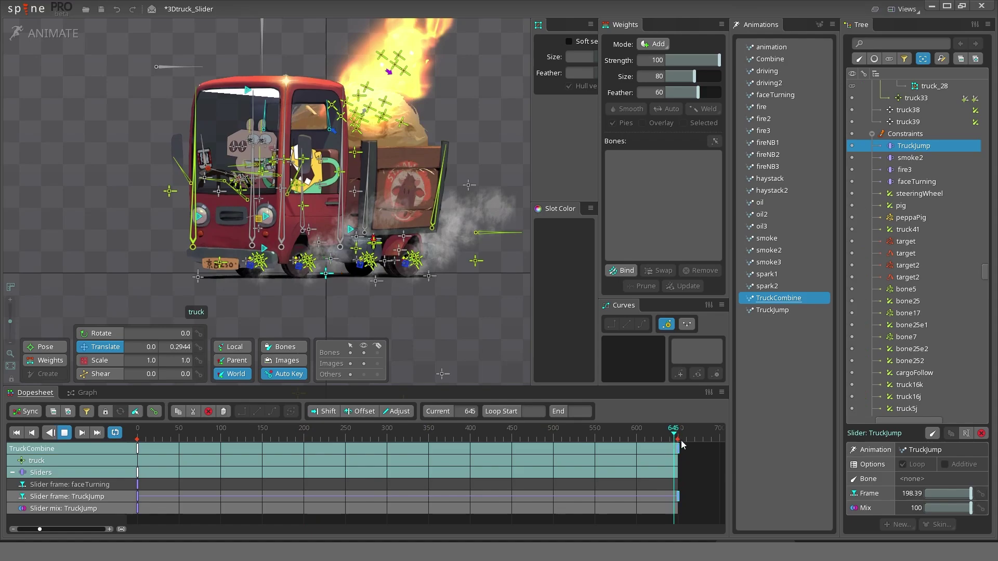
{"action": "key", "text": "space"}
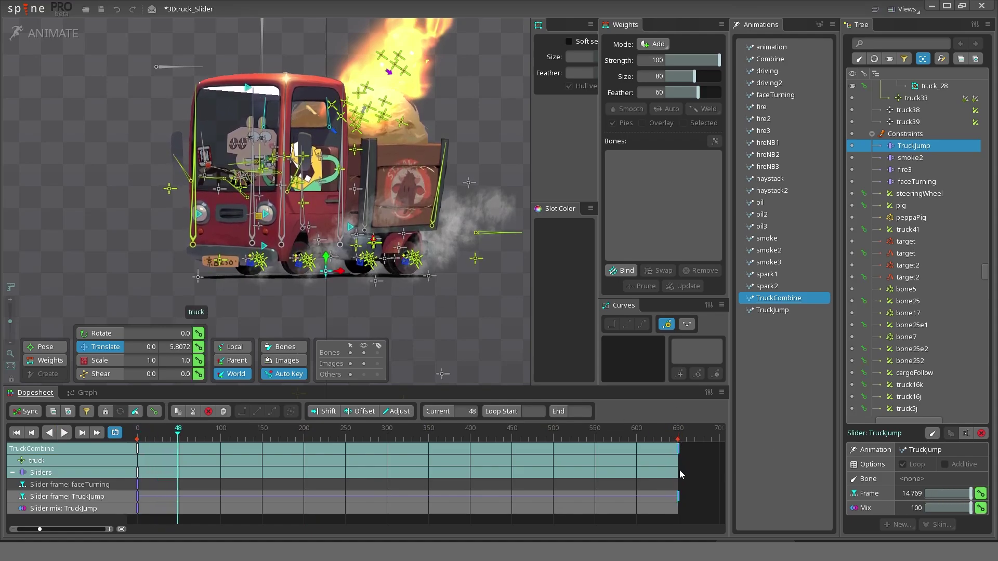
- Set the TruckJump slider's last key to frame value 650, play it, and move the key to timeline frame 200
{"action": "left_click", "coordinate": [678, 470]}
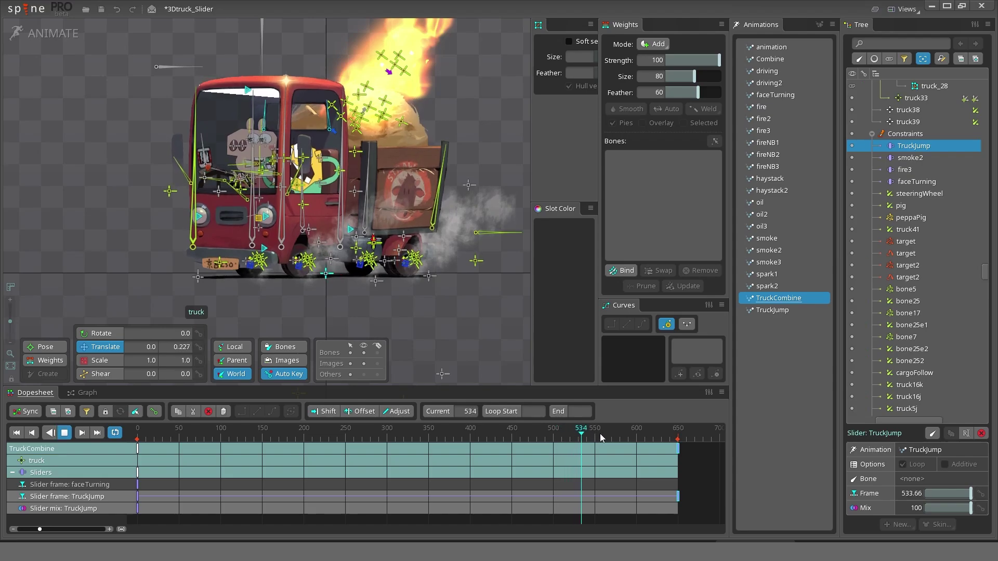
{"action": "left_click_drag", "start_coordinate": [677, 449], "coordinate": [297, 455]}
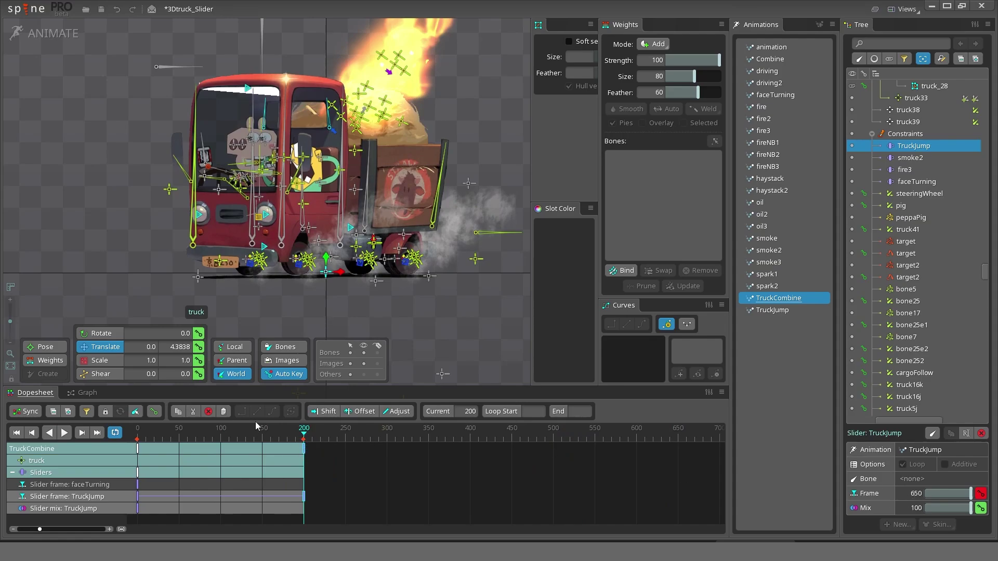
- Play TruckCombine, enlarge the timeline, and set the TruckJump slider's frame key on timeline frame 200 to 200
{"action": "key", "text": "space"}
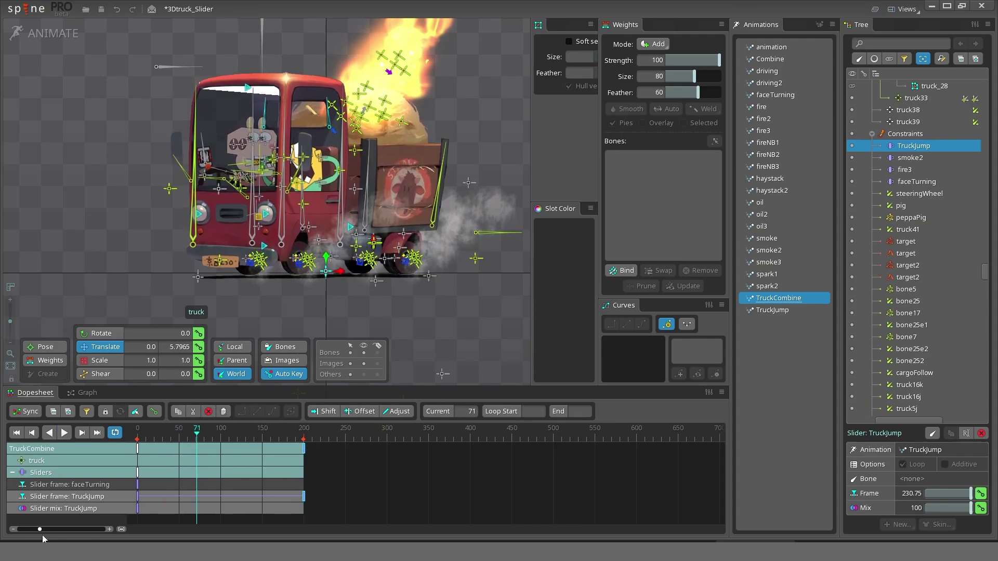
{"action": "left_click_drag", "start_coordinate": [40, 529], "coordinate": [56, 531]}
{"action": "key", "text": "d"}
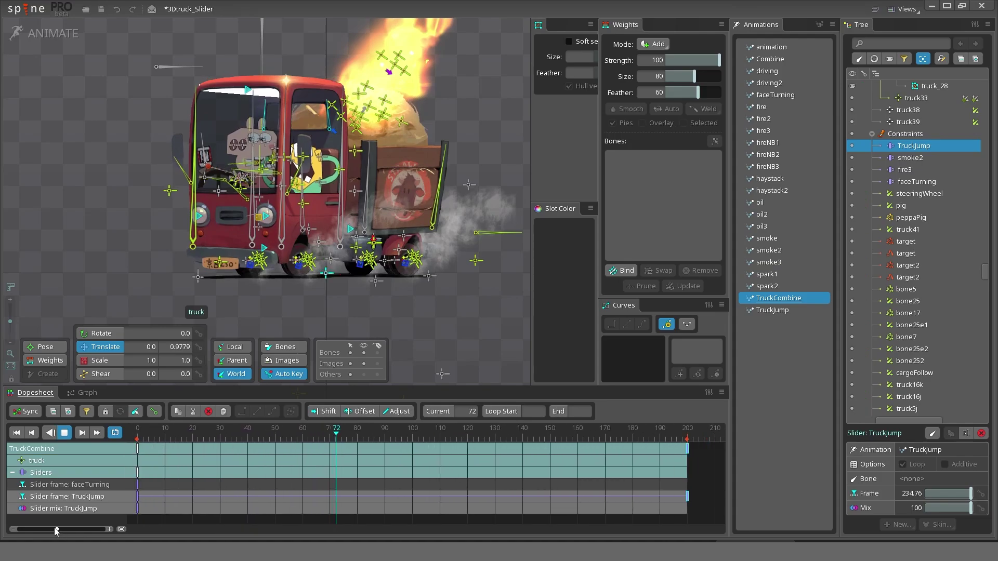
{"action": "key", "text": "d"}
{"action": "key", "text": "Home"}
{"action": "key", "text": "End"}
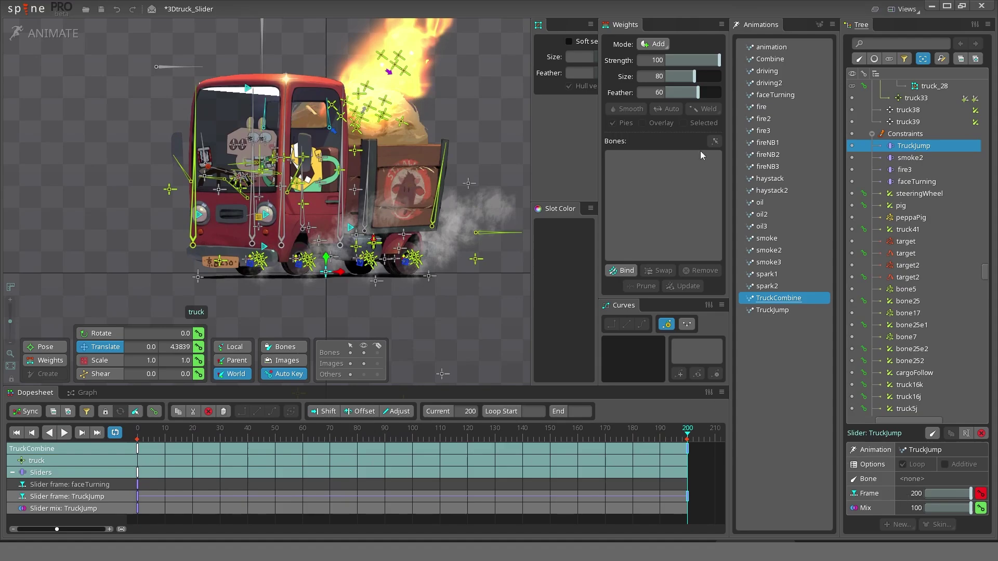
- Try keying the fire3 slider's mix at 100 and its frame at 200 on timeline frame 0, and undo both
{"action": "left_click", "coordinate": [912, 170]}
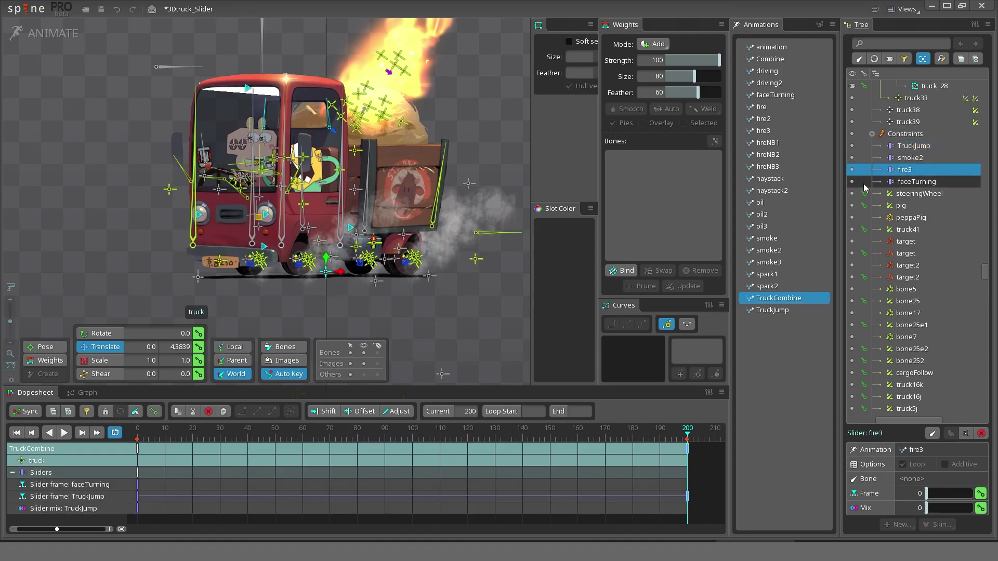
{"action": "left_click_drag", "start_coordinate": [709, 512], "coordinate": [621, 411]}
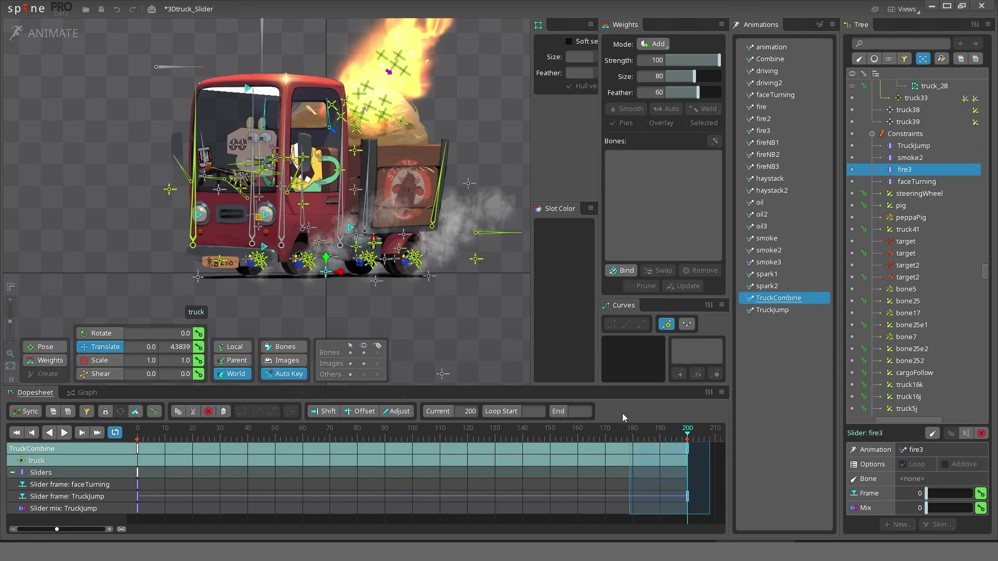
{"action": "left_click", "coordinate": [914, 181]}
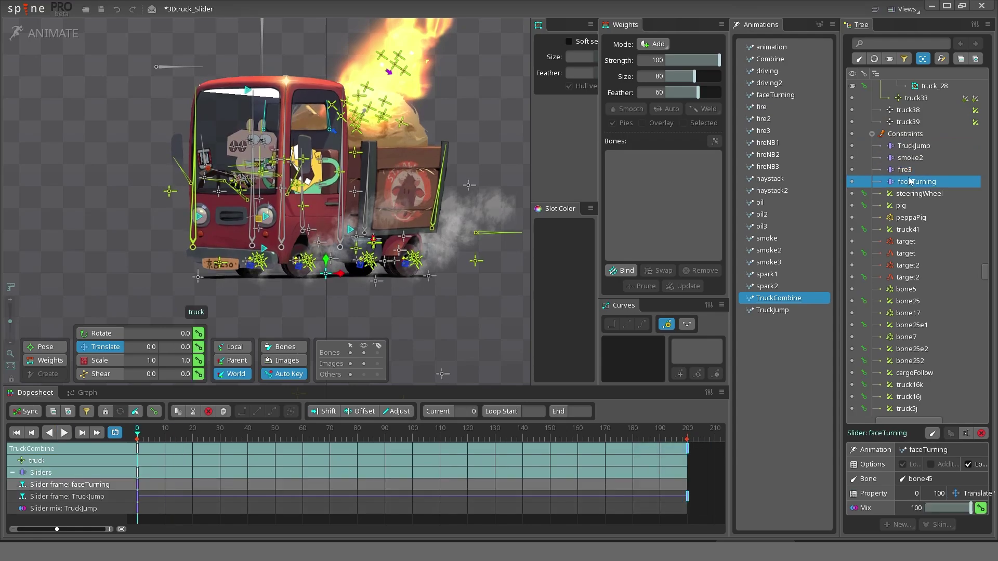
{"action": "left_click", "coordinate": [905, 170]}
{"action": "left_click_drag", "start_coordinate": [926, 508], "coordinate": [972, 511]}
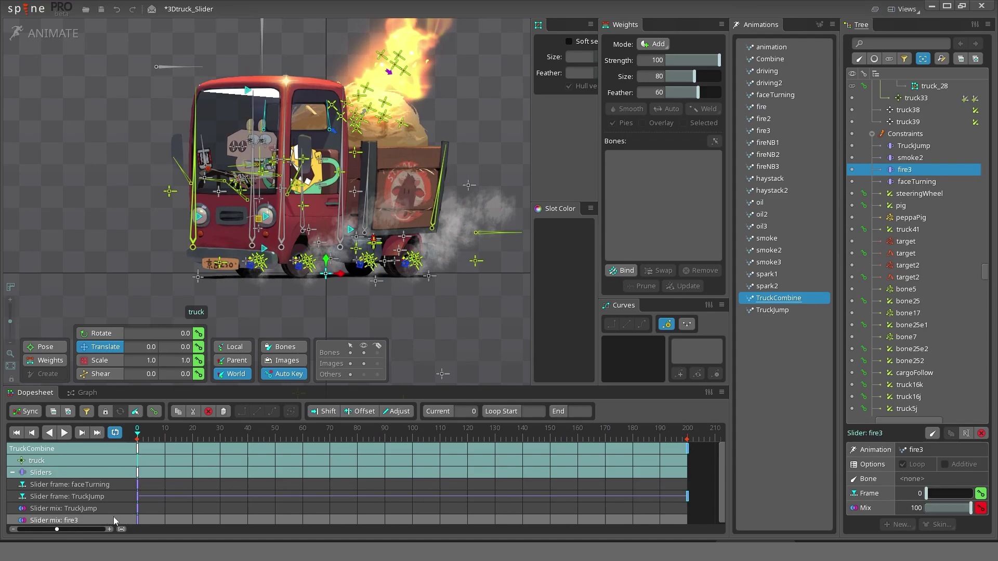
{"action": "left_click", "coordinate": [917, 487]}
{"action": "type", "text": "200"}
{"action": "key", "text": "Return"}
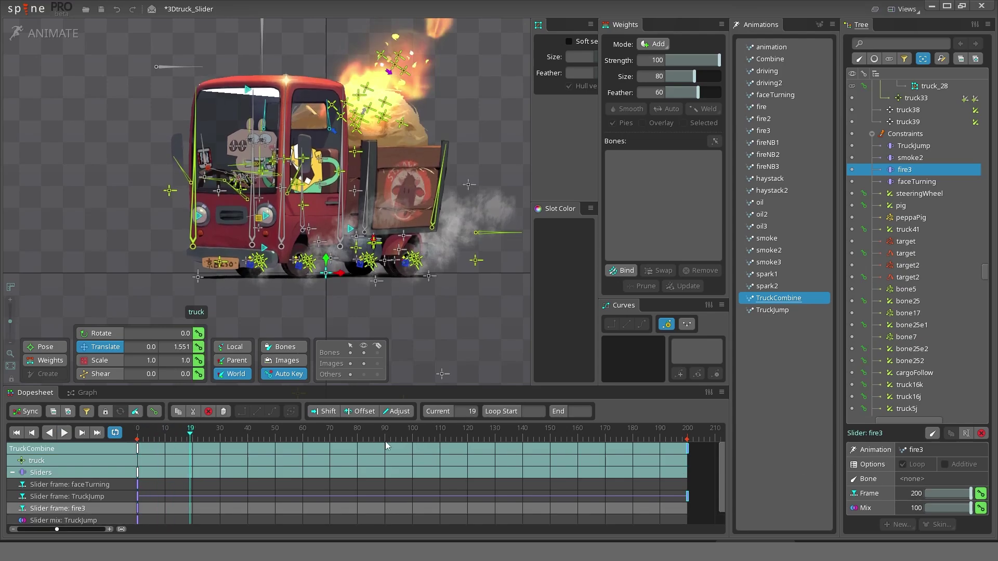
{"action": "key", "text": "ctrl+z"}
{"action": "key", "text": "ctrl+z"}
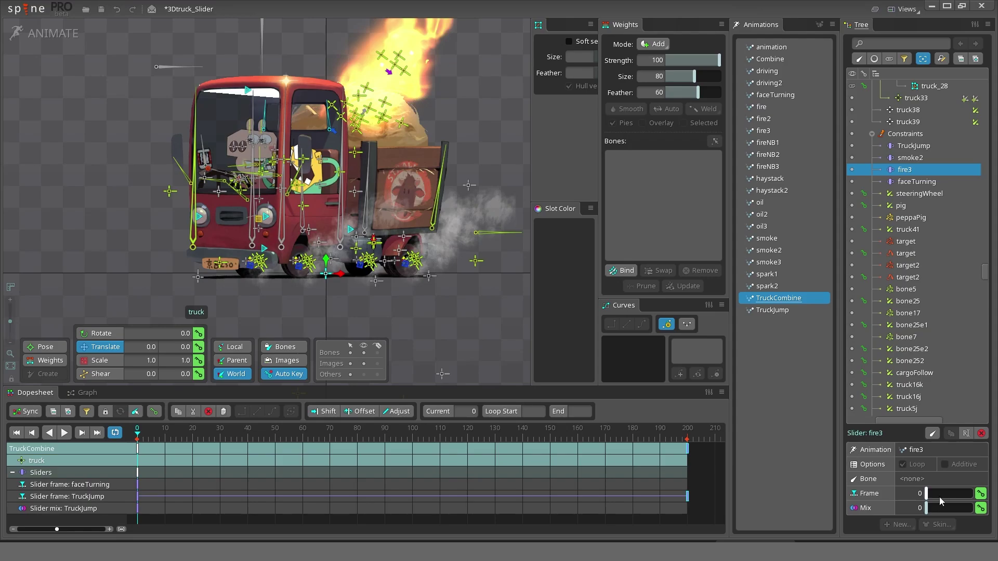
- Key the fire3 slider's mix at 102.33 on timeline frame 0 and its frame at 200 on timeline frame 200
{"action": "left_click_drag", "start_coordinate": [939, 507], "coordinate": [919, 505]}
{"action": "key", "text": "End"}
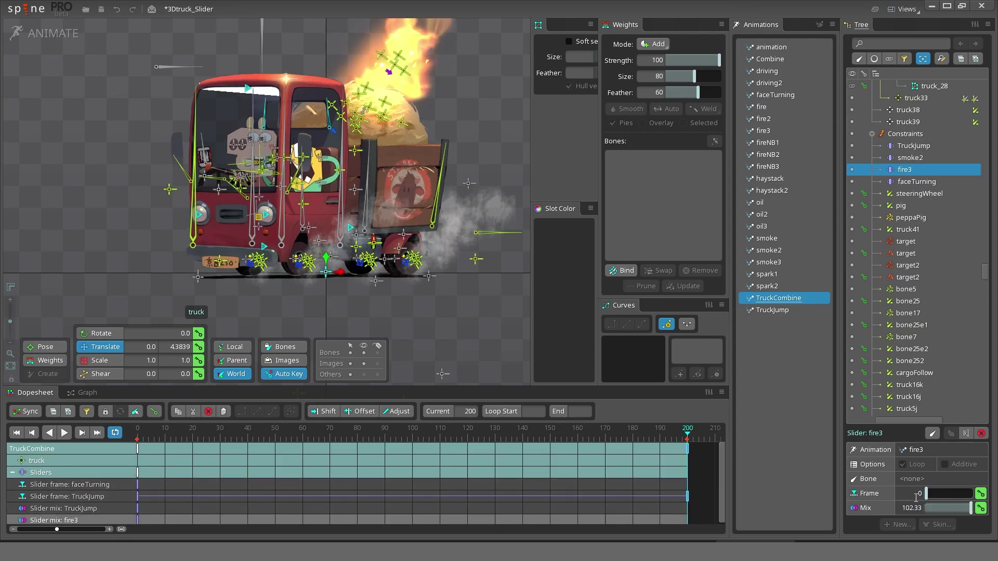
{"action": "key", "text": "Return"}
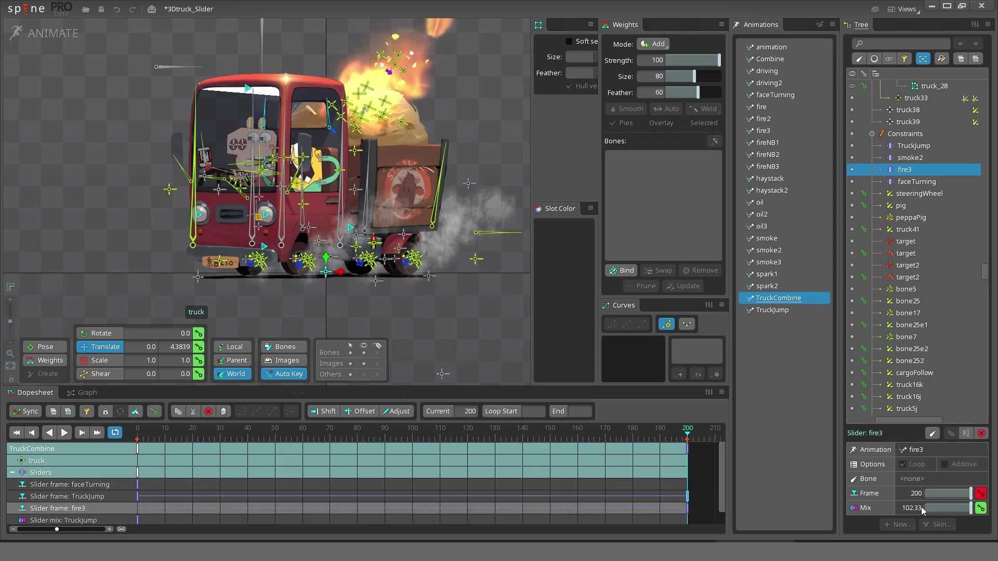
- Key the fire3 slider's frame at 0 on timeline frame 0 and play TruckCombine
{"action": "left_click", "coordinate": [149, 435]}
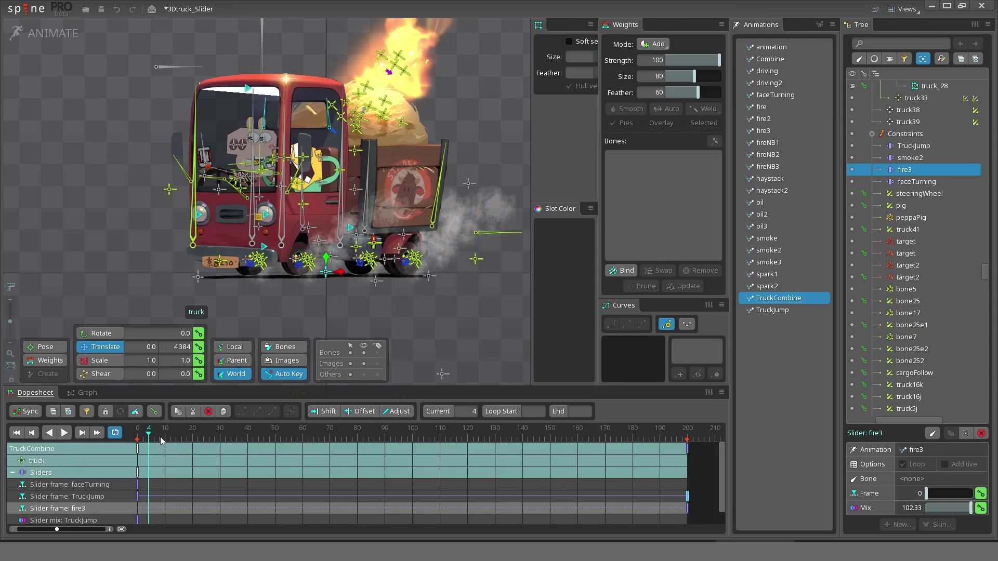
{"action": "key", "text": "Home"}
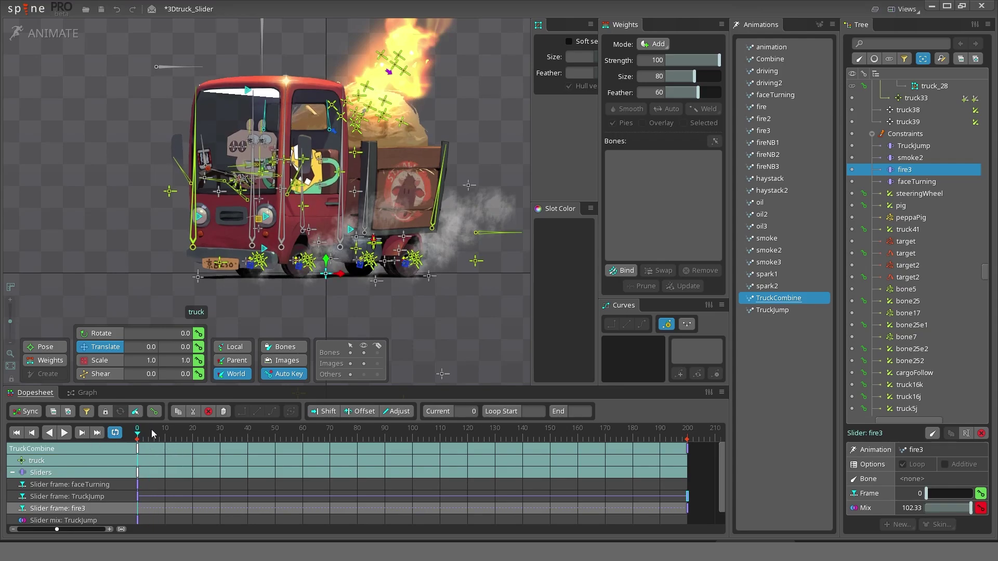
{"action": "left_click", "coordinate": [981, 494]}
{"action": "key", "text": "space"}
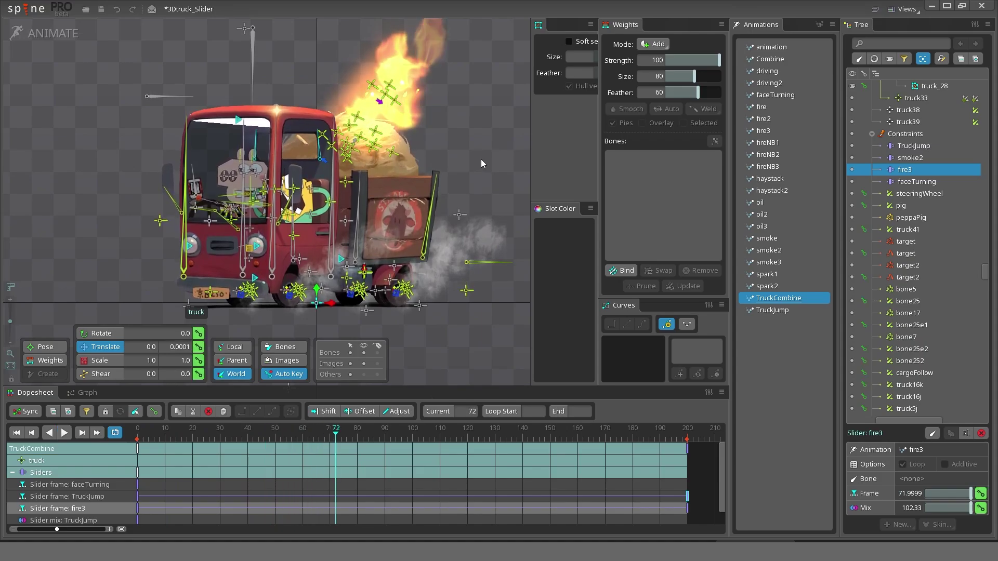
- Open the fire3 animation, and in setup mode move the fire3_b slider's control bone bone46 up to about X 333, Y 595
{"action": "left_click", "coordinate": [768, 131]}
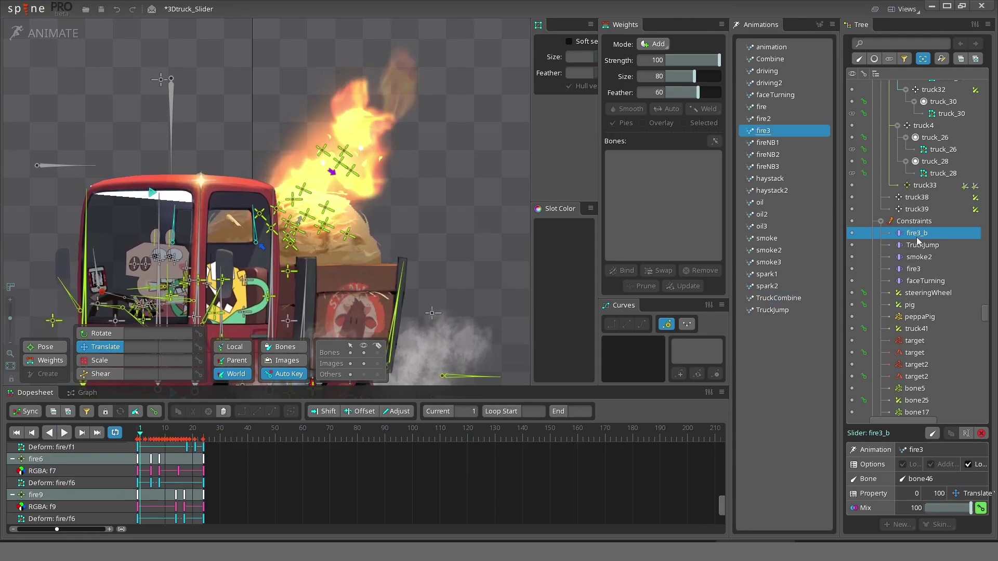
{"action": "left_click", "coordinate": [42, 38]}
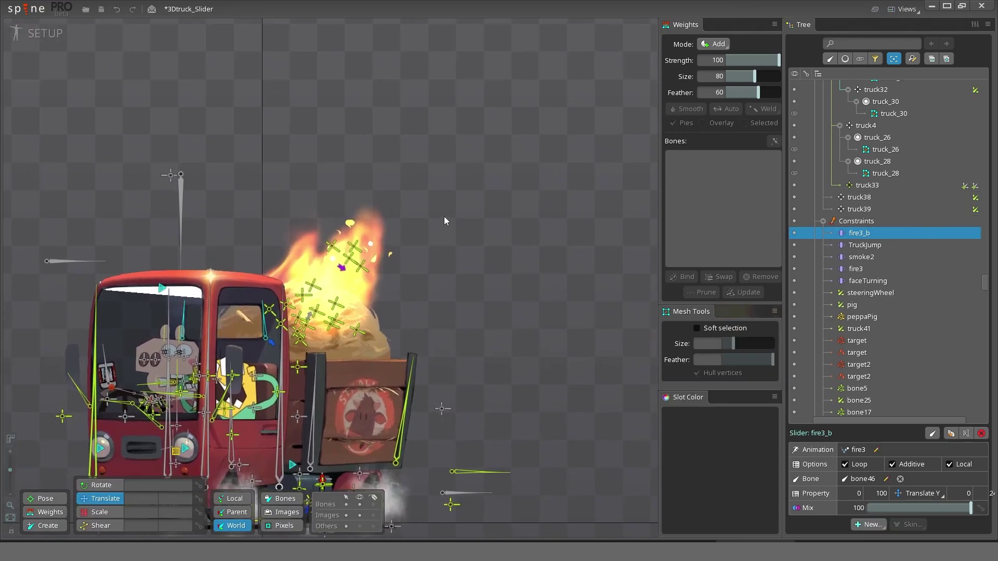
{"action": "left_click_drag", "start_coordinate": [10, 469], "coordinate": [10, 475]}
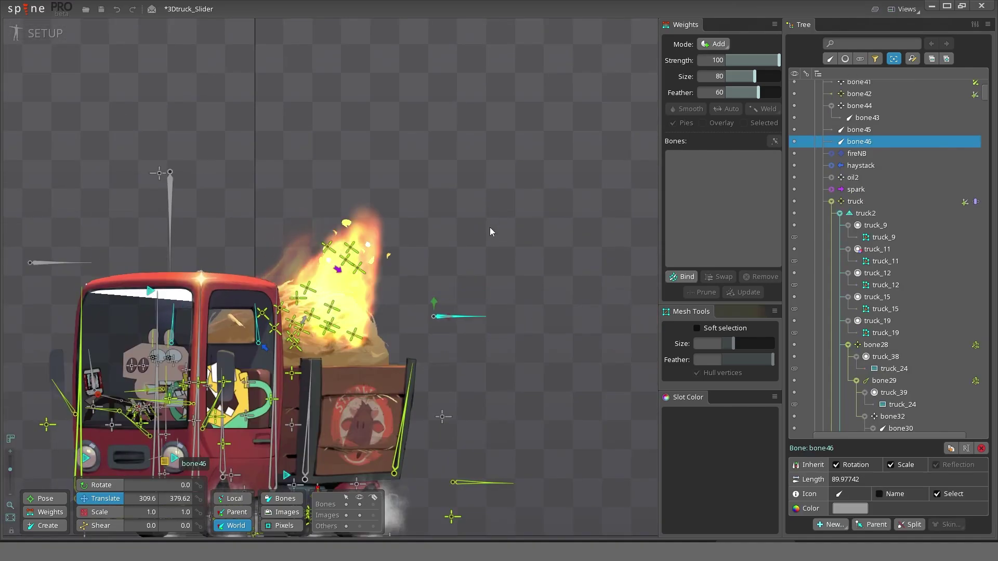
{"action": "left_click_drag", "start_coordinate": [490, 227], "coordinate": [498, 117]}
- Return to animate mode and play the driving2 animation
{"action": "left_click", "coordinate": [39, 33]}
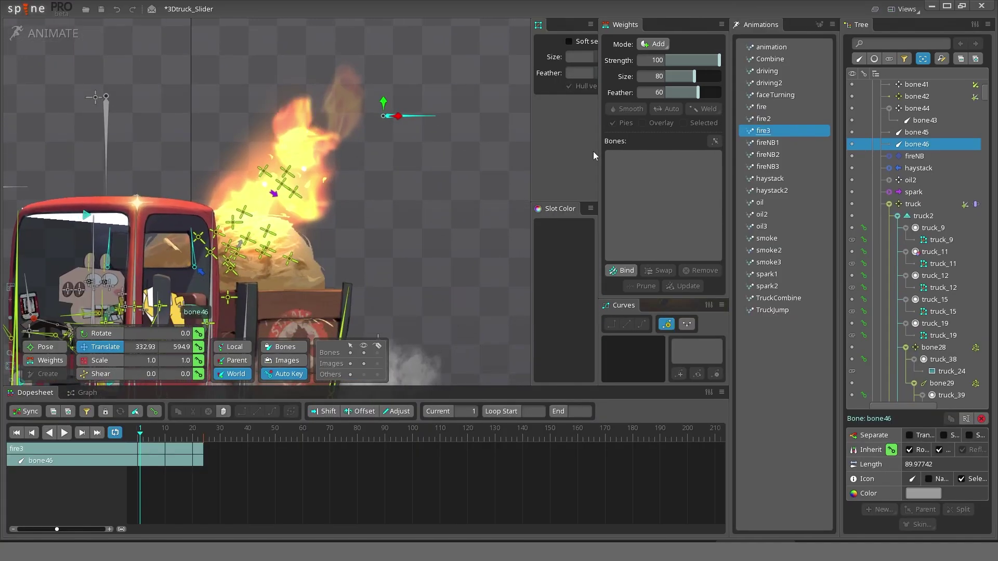
{"action": "left_click", "coordinate": [782, 83]}
{"action": "key", "text": "l"}
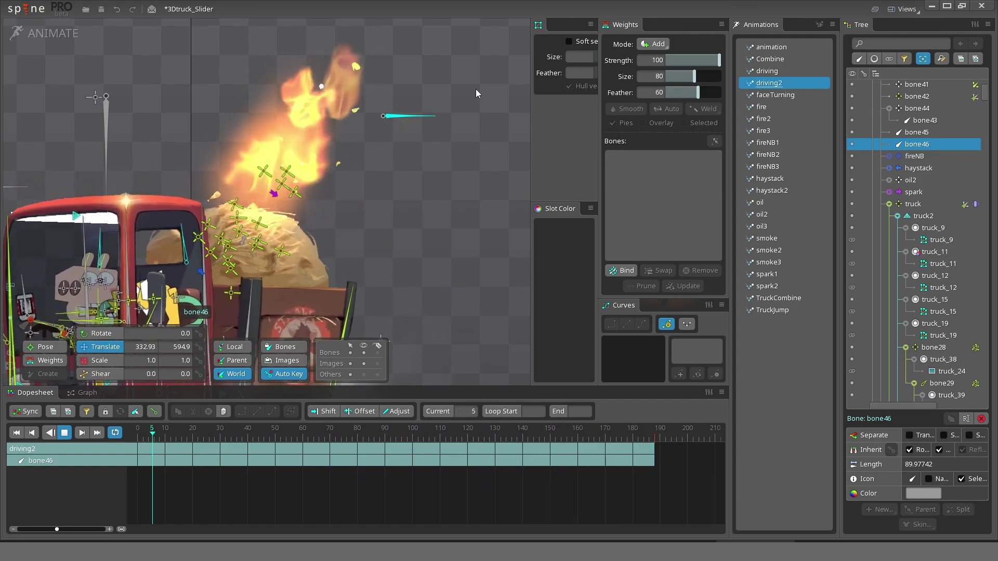
- Open TruckCombine, and in setup mode create a new bone under root in the empty area above the truck, at about X 291, Y 1116
{"action": "left_click", "coordinate": [764, 298]}
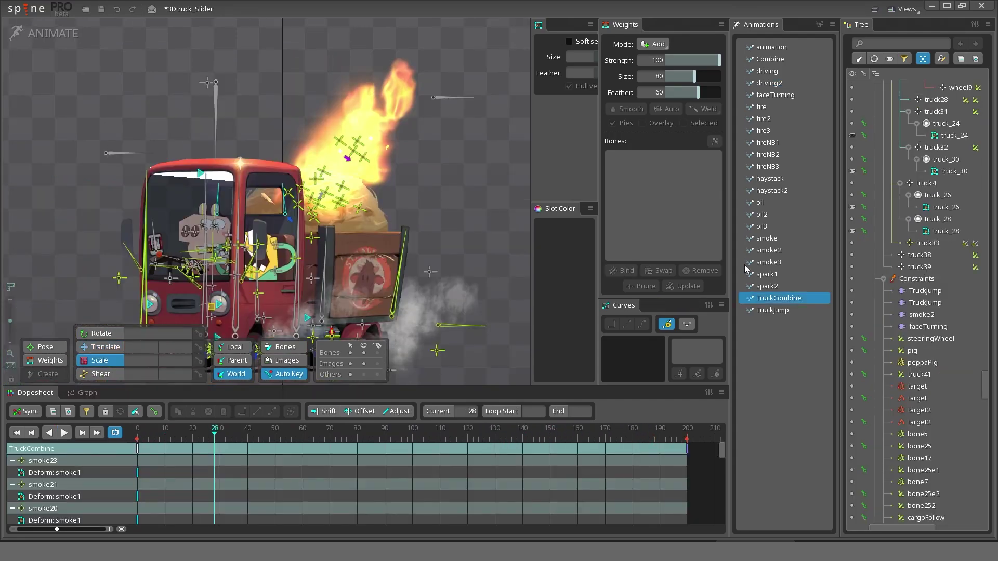
{"action": "left_click", "coordinate": [46, 33]}
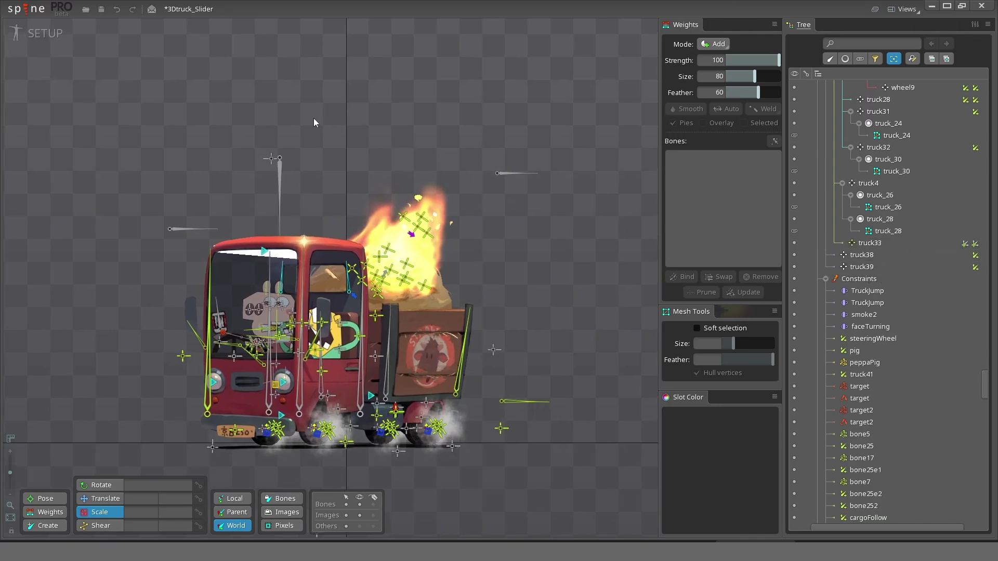
{"action": "left_click_drag", "start_coordinate": [290, 114], "coordinate": [277, 99]}
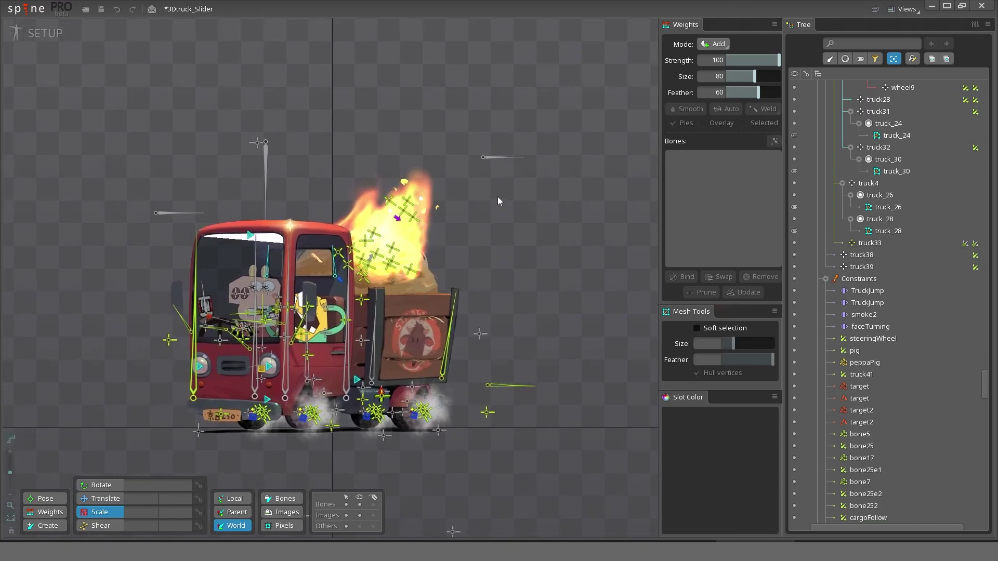
{"action": "left_click_drag", "start_coordinate": [985, 385], "coordinate": [990, 77]}
{"action": "left_click", "coordinate": [847, 97]}
{"action": "left_click_drag", "start_coordinate": [484, 244], "coordinate": [409, 264]}
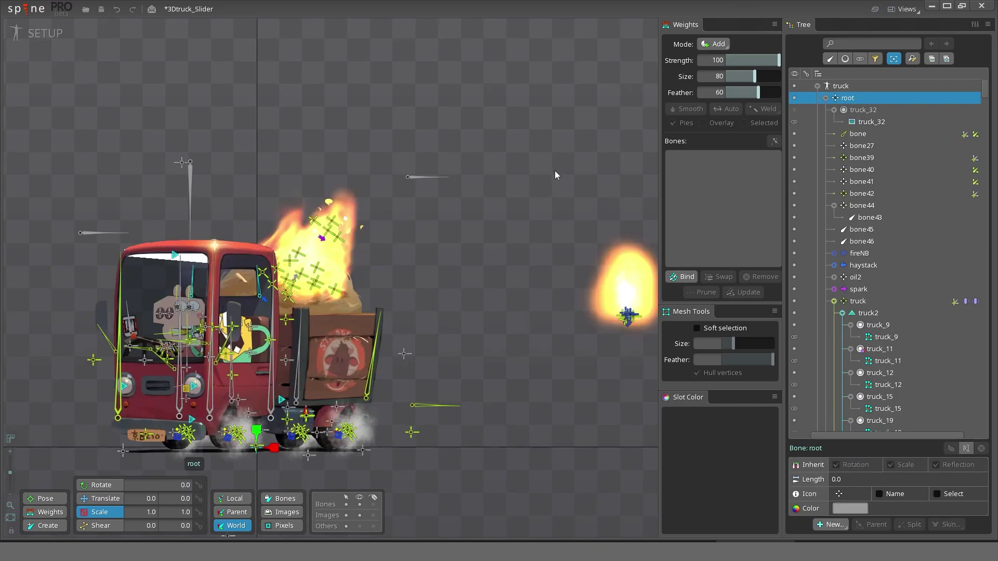
{"action": "left_click_drag", "start_coordinate": [544, 143], "coordinate": [534, 203]}
{"action": "left_click_drag", "start_coordinate": [489, 89], "coordinate": [478, 230]}
{"action": "key", "text": "n"}
{"action": "left_click", "coordinate": [446, 172]}
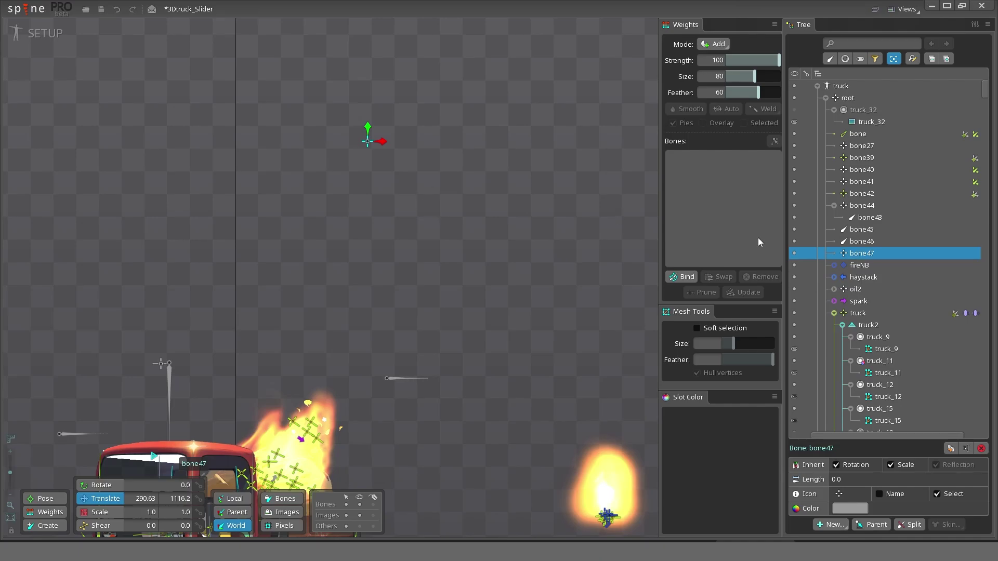
- Change the new bone's icon to the solid arrowhead and rename the bone as fireSequence
{"action": "left_click", "coordinate": [839, 494]}
{"action": "left_click", "coordinate": [899, 425]}
{"action": "double_click", "coordinate": [859, 255]}
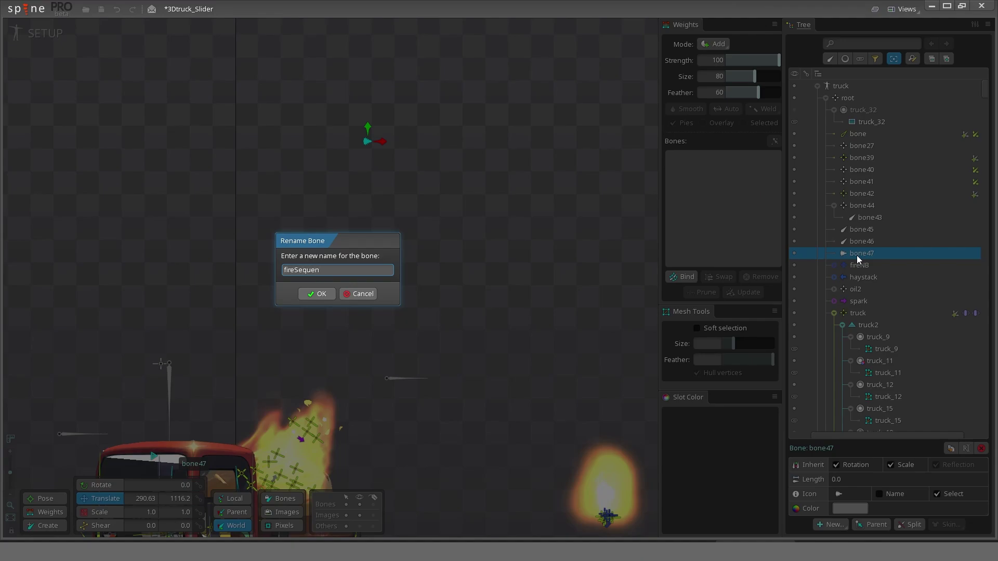
{"action": "type", "text": "fireSequence"}
{"action": "key", "text": "Return"}
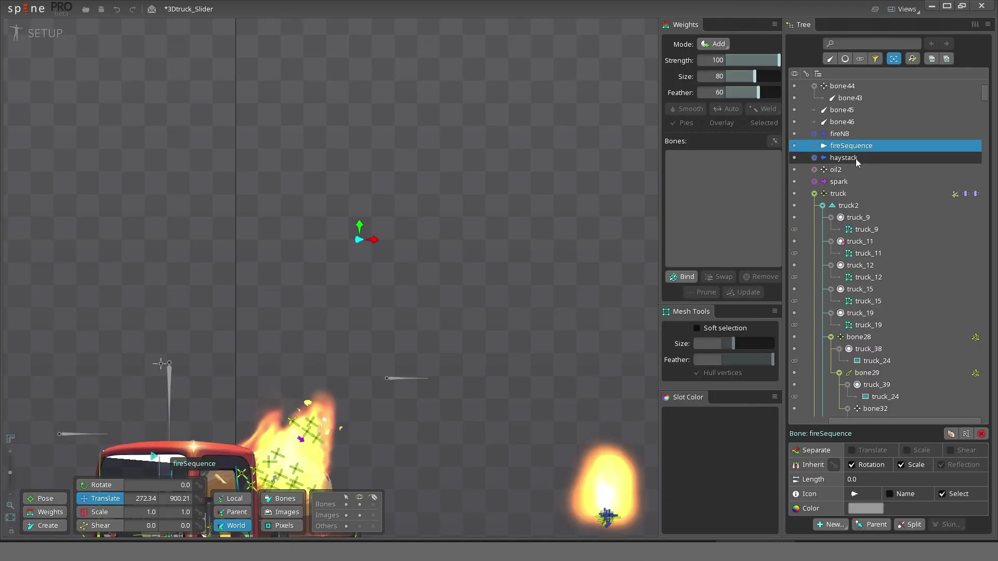
- Place the image Fire3Sequenbbbb_00 from the Fire3Sequence folder on the fireSequence bone, at about X 300, Y 973
{"action": "left_click_drag", "start_coordinate": [984, 96], "coordinate": [989, 357]}
{"action": "left_click", "coordinate": [864, 255]}
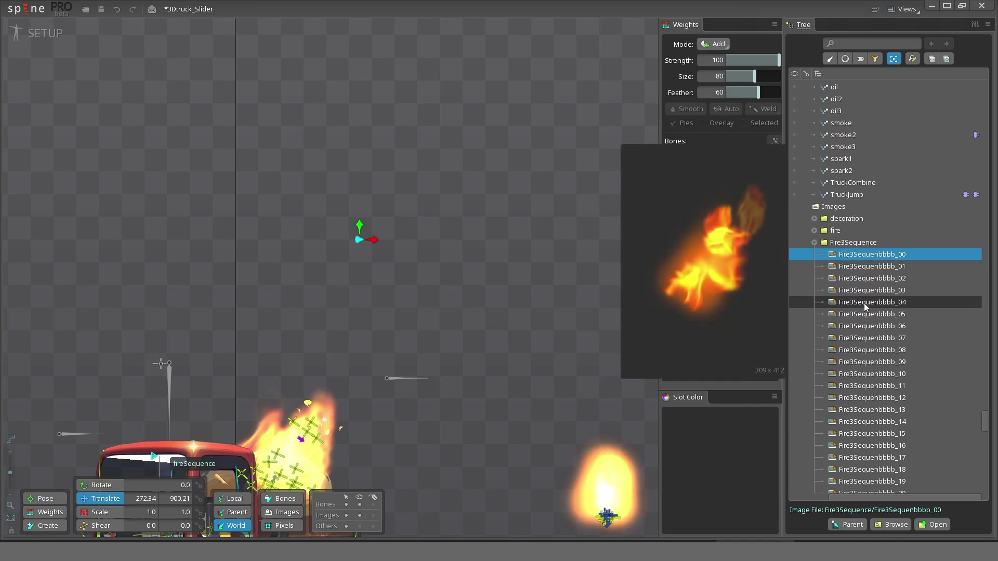
{"action": "scroll", "coordinate": [973, 410], "scroll_direction": "down", "scroll_amount": 3}
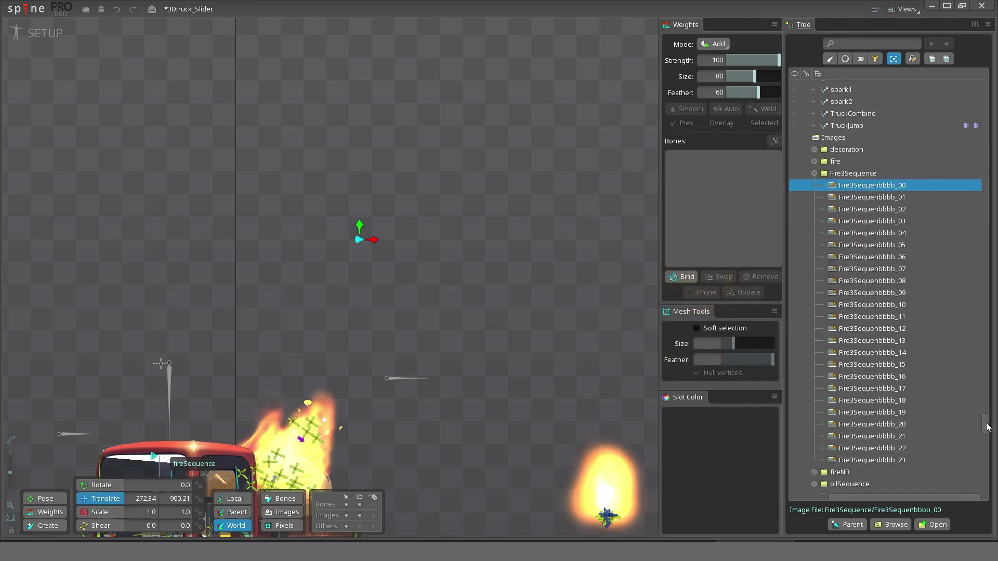
{"action": "left_click_drag", "start_coordinate": [871, 186], "coordinate": [499, 167]}
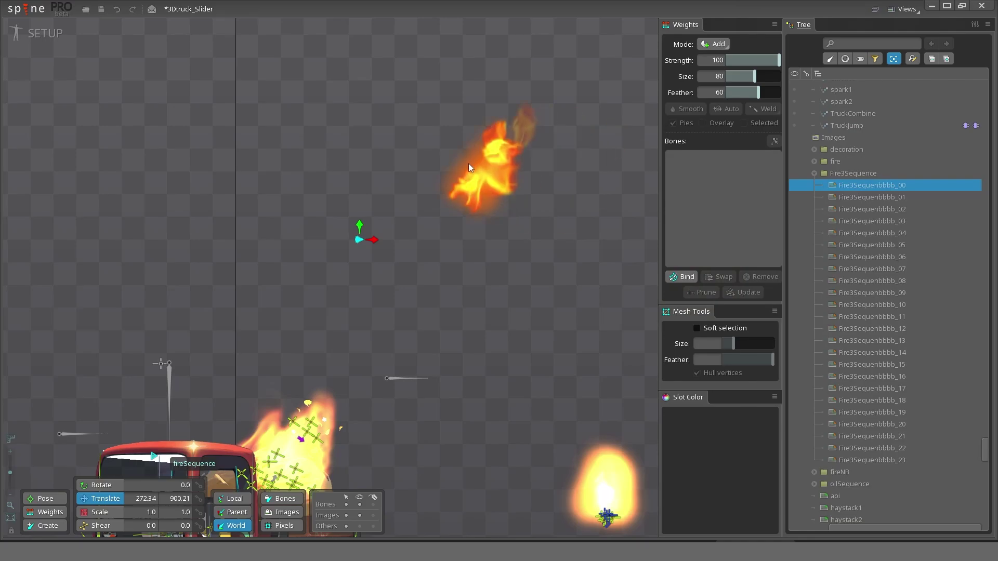
{"action": "left_click_drag", "start_coordinate": [512, 263], "coordinate": [428, 335]}
{"action": "left_click", "coordinate": [391, 246]}
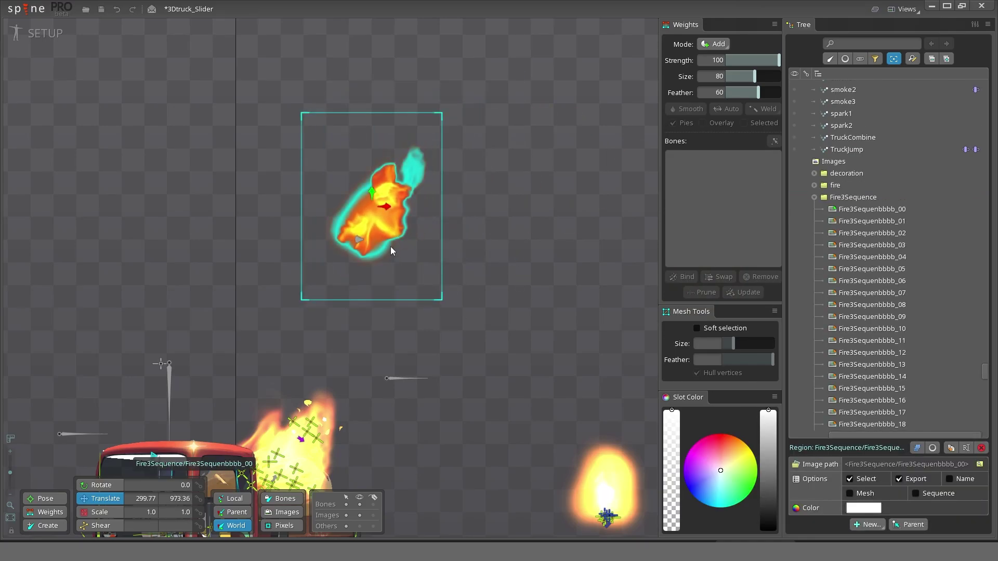
- Enable Sequence on the placed fire image for frames 00 to 23 and step through its frames
{"action": "left_click", "coordinate": [916, 494]}
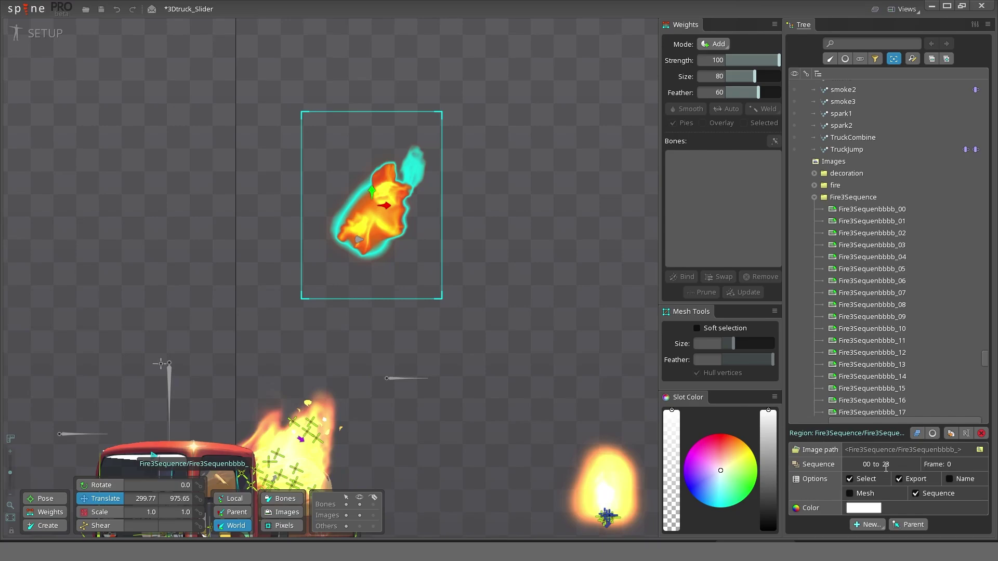
{"action": "left_click", "coordinate": [949, 478]}
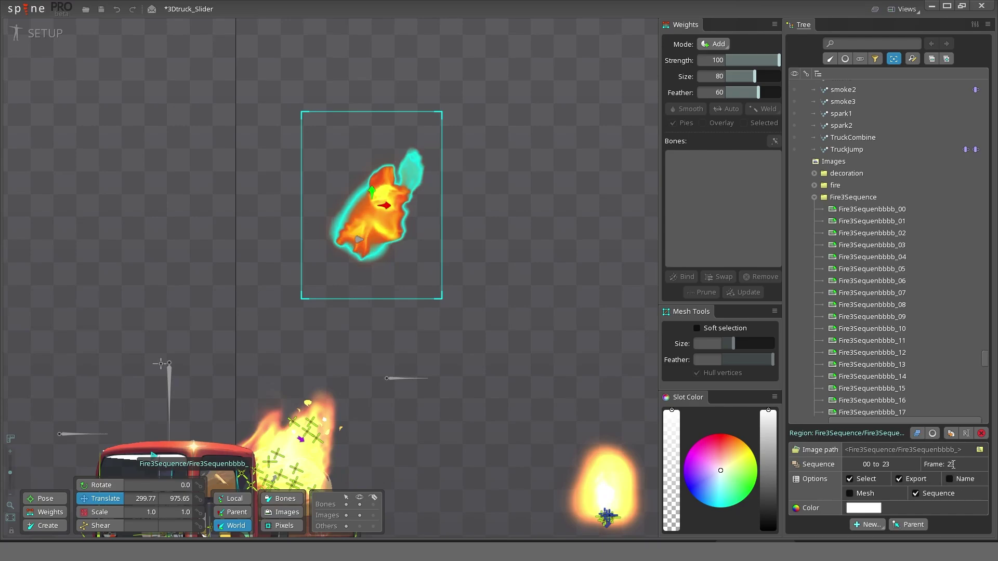
{"action": "key", "text": "Return"}
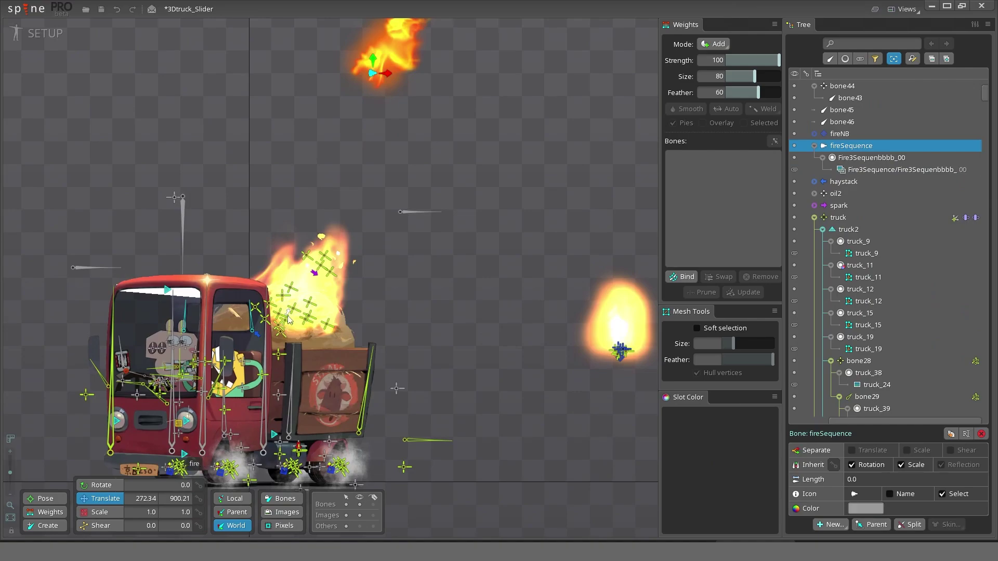
- Move the old fire bone off the truck to about X 1402, Y 622, and move fireSequence onto the hay at about X 88, Y 384
{"action": "left_click_drag", "start_coordinate": [290, 314], "coordinate": [893, 203]}
{"action": "left_click_drag", "start_coordinate": [404, 62], "coordinate": [401, 78]}
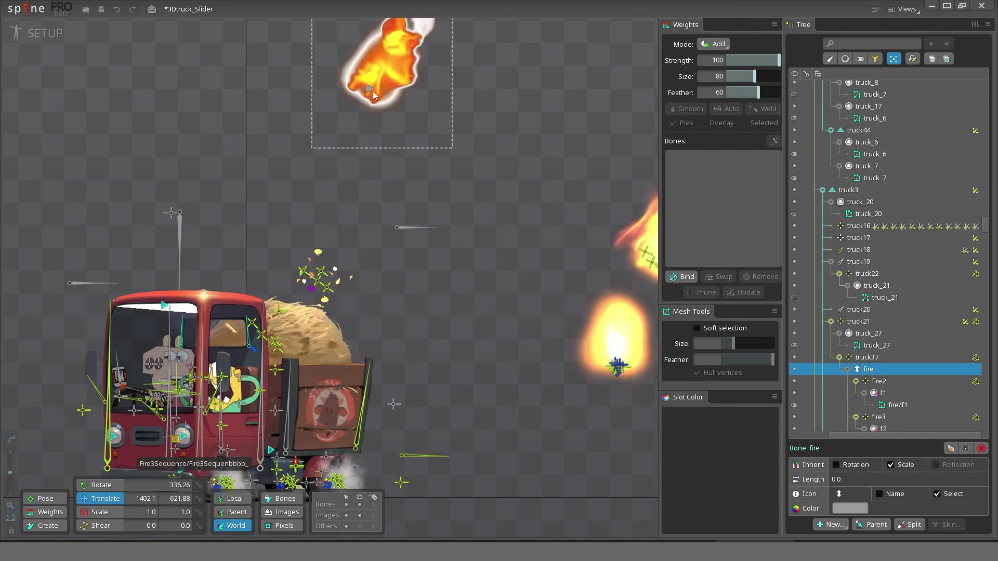
{"action": "left_click", "coordinate": [369, 89]}
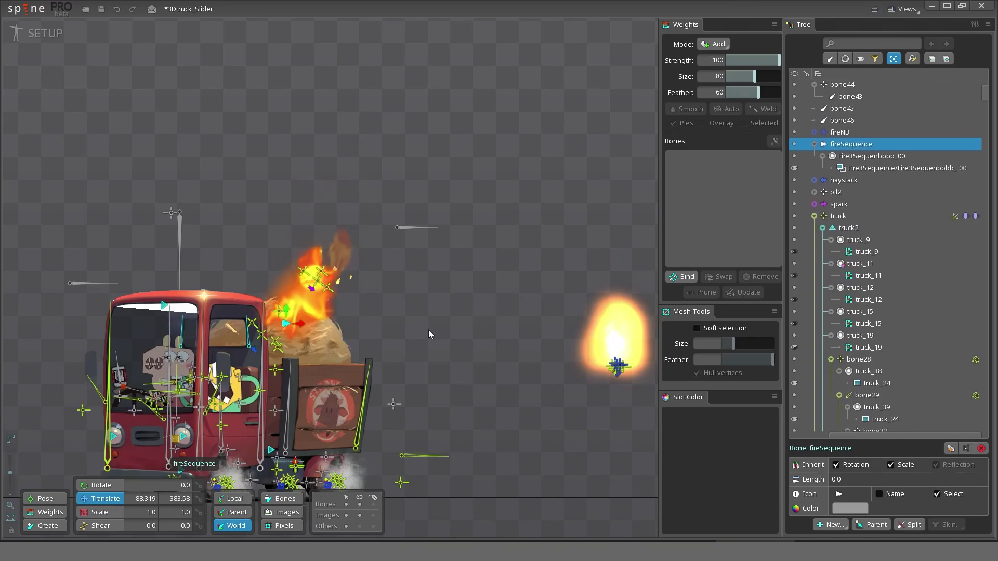
- Set the blending of the Fire3Sequenbbbb_00 slot to Additive
{"action": "left_click", "coordinate": [318, 310]}
{"action": "left_click", "coordinate": [871, 156]}
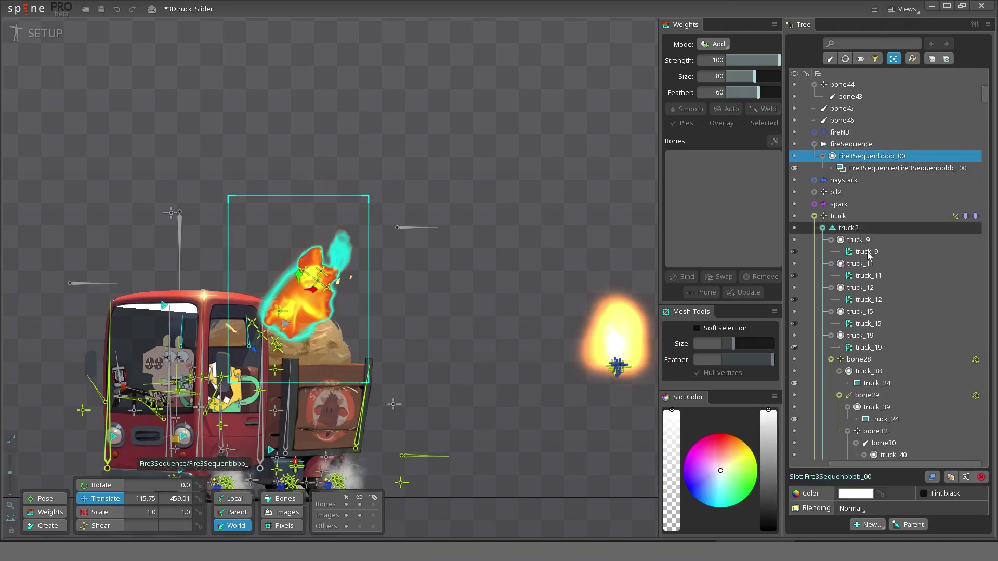
{"action": "left_click", "coordinate": [850, 508]}
{"action": "left_click", "coordinate": [853, 468]}
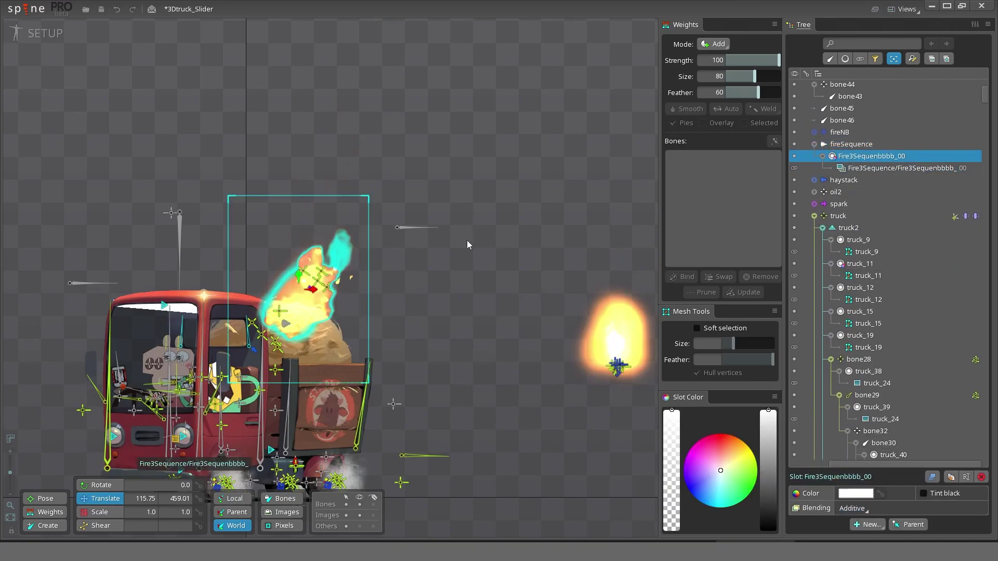
{"action": "left_click", "coordinate": [451, 302]}
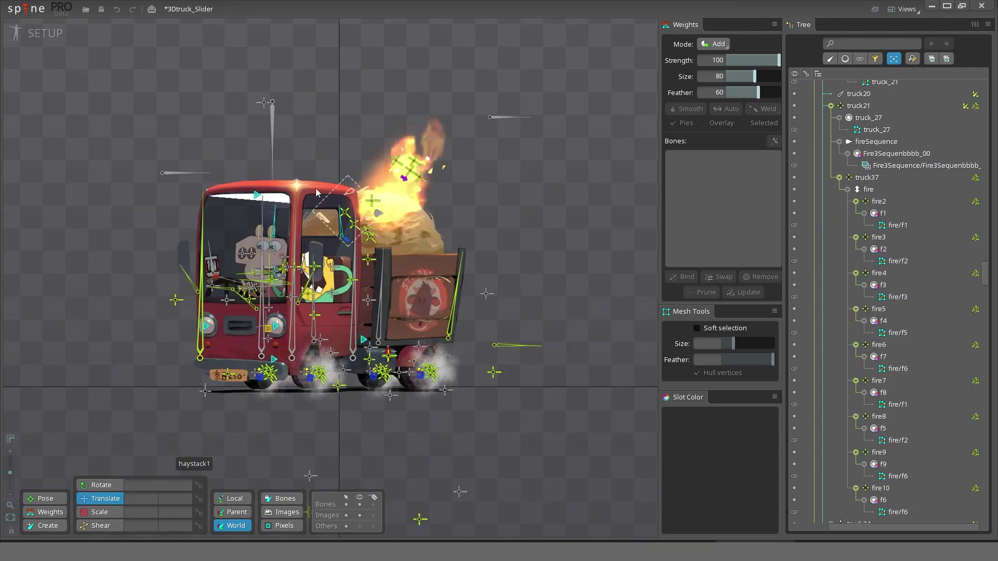
- Switch to Animate mode, activate the TruckCombine animation and play it briefly
{"action": "left_click", "coordinate": [44, 34]}
{"action": "left_click", "coordinate": [738, 300]}
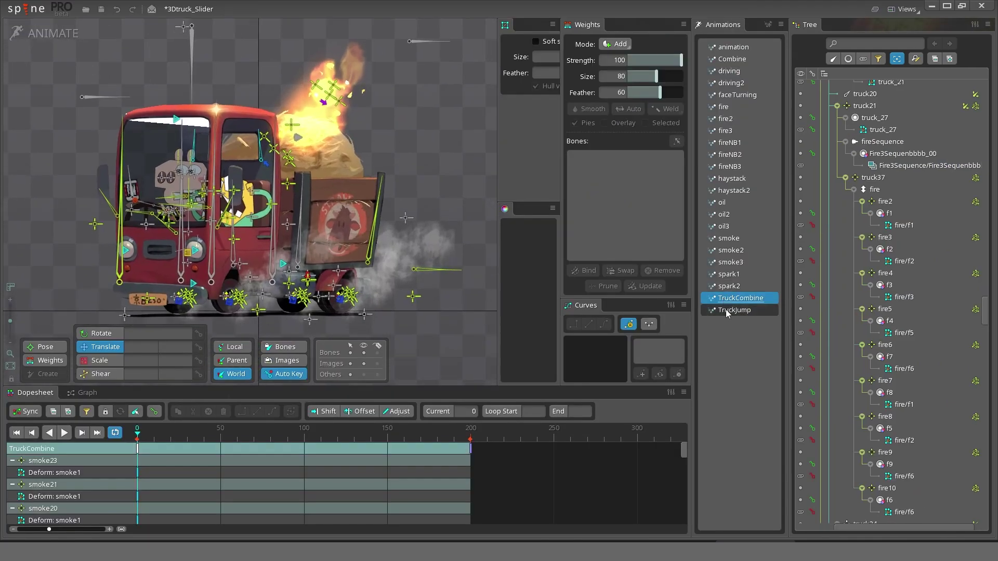
{"action": "key", "text": "l"}
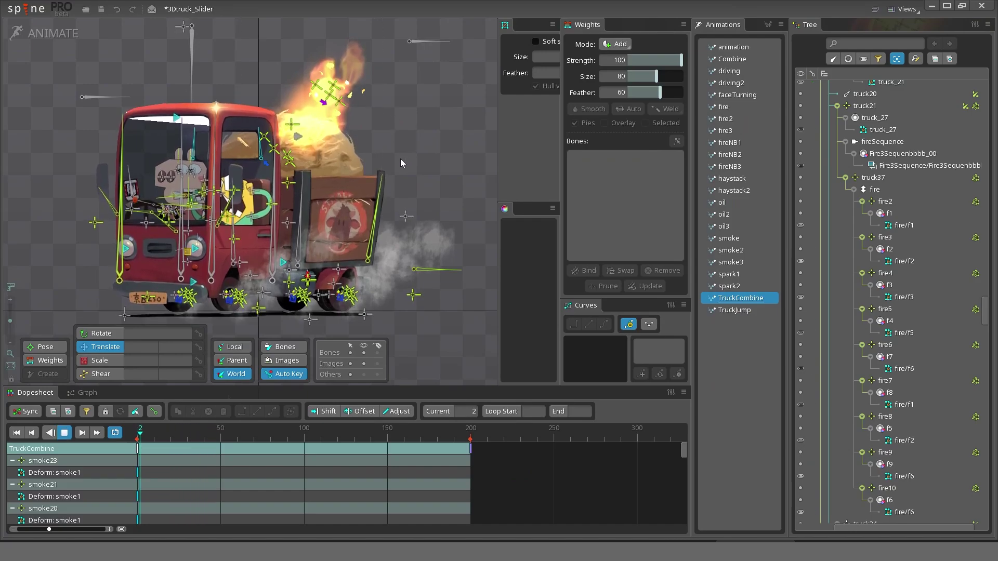
{"action": "key", "text": "k"}
{"action": "key", "text": "l"}
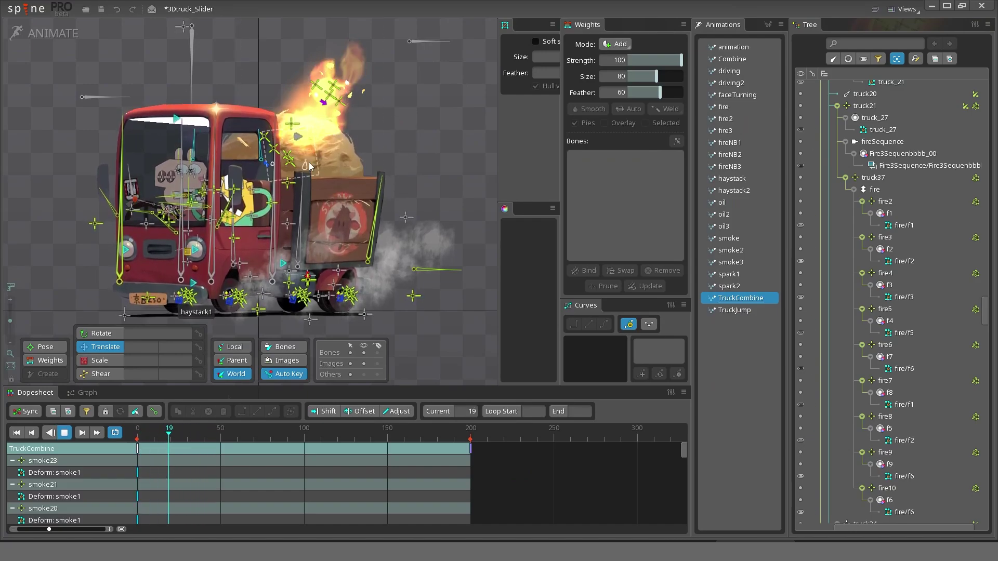
{"action": "key", "text": "k"}
- Delete the smoke and fire deform keys at frame 0 of TruckCombine, keeping the slider keys
{"action": "scroll", "coordinate": [369, 440], "scroll_direction": "down", "scroll_amount": 1}
{"action": "scroll", "coordinate": [369, 439], "scroll_direction": "down", "scroll_amount": 8}
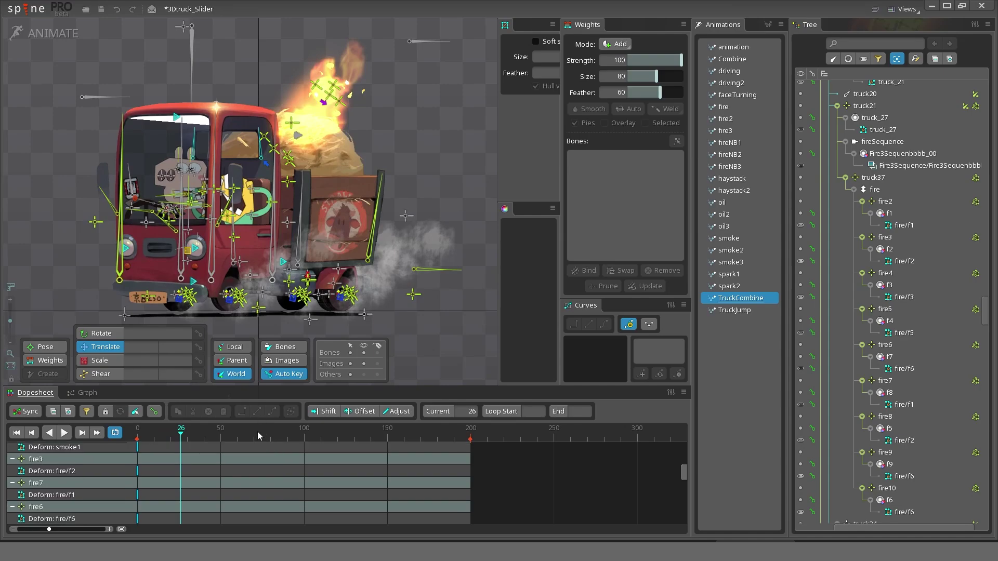
{"action": "scroll", "coordinate": [253, 448], "scroll_direction": "down", "scroll_amount": 3}
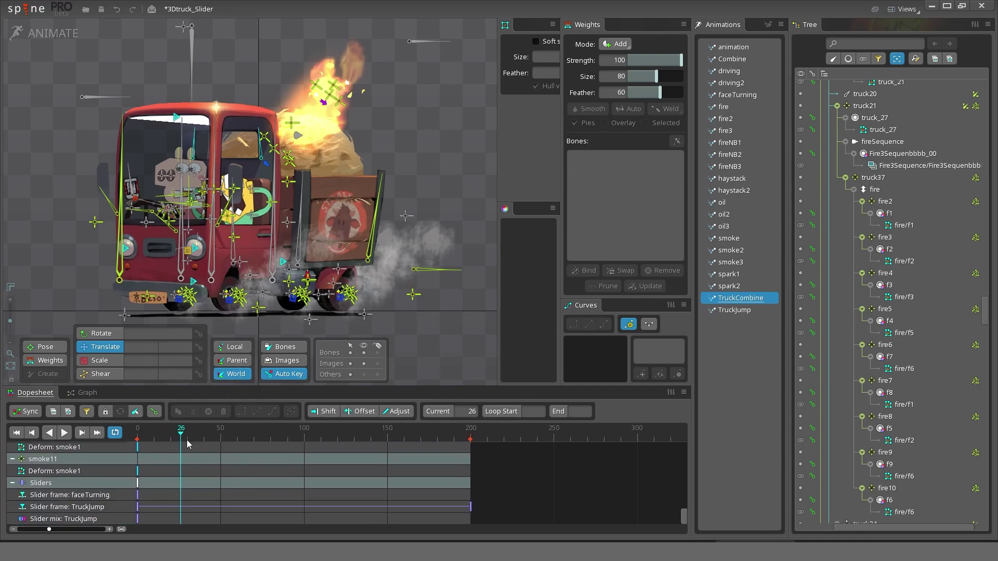
{"action": "scroll", "coordinate": [190, 467], "scroll_direction": "up", "scroll_amount": 2}
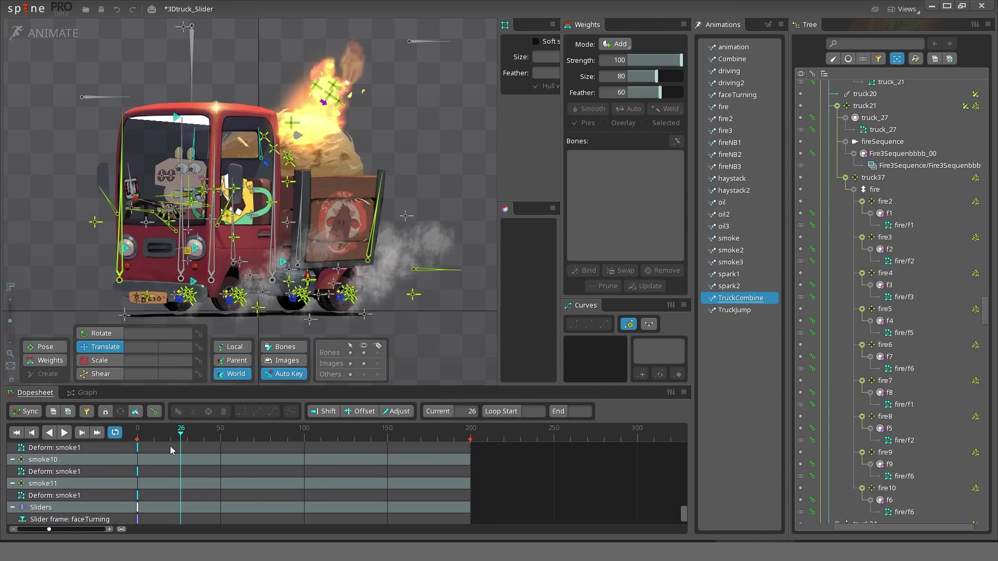
{"action": "left_click_drag", "start_coordinate": [239, 387], "coordinate": [254, 332]}
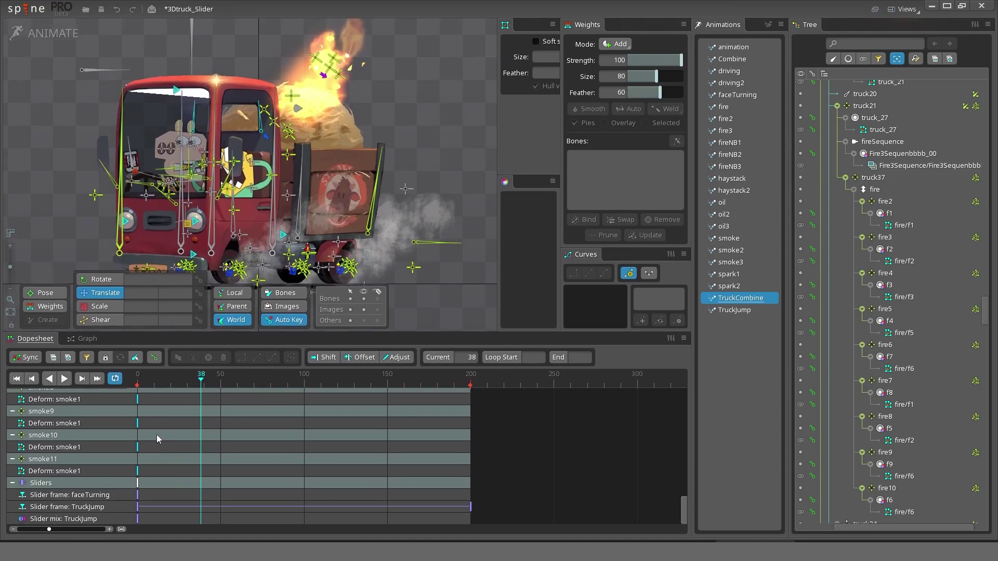
{"action": "scroll", "coordinate": [170, 447], "scroll_direction": "up", "scroll_amount": 1}
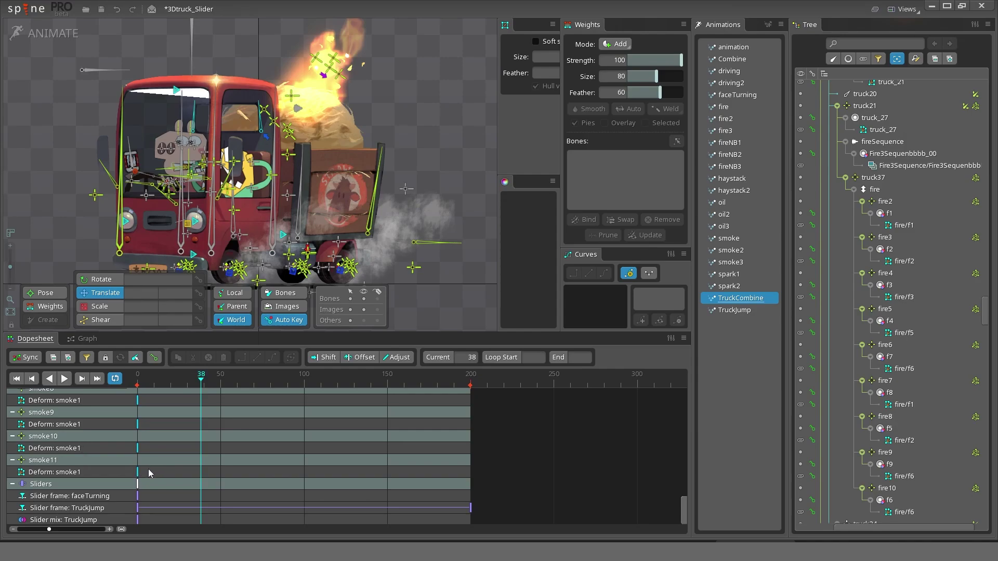
{"action": "left_click_drag", "start_coordinate": [148, 471], "coordinate": [94, 301]}
{"action": "left_click_drag", "start_coordinate": [127, 384], "coordinate": [77, 461]}
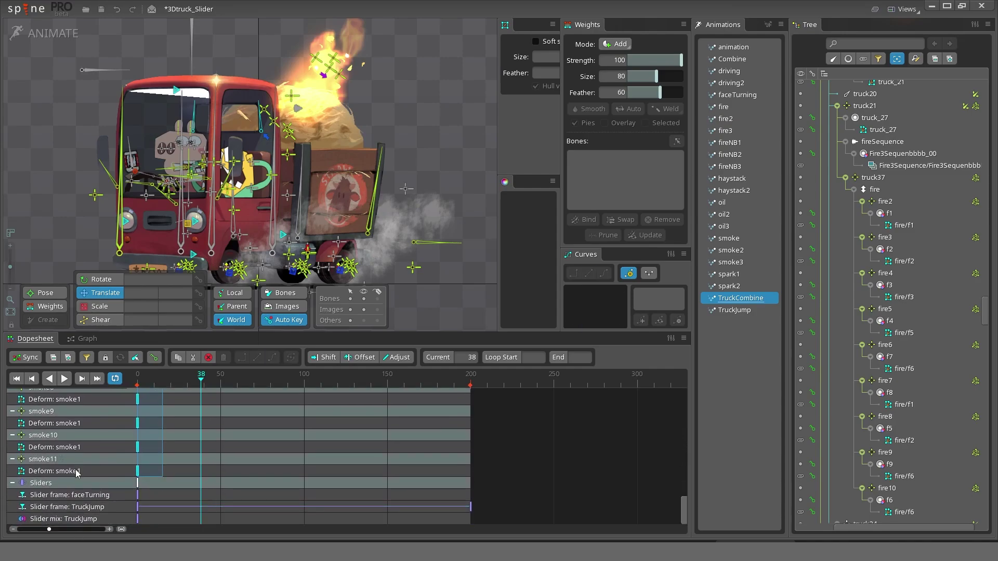
{"action": "key", "text": "Delete"}
- Play TruckCombine from frame 0 to check the truck's motion, and return to the first frame
{"action": "key", "text": "Home"}
{"action": "key", "text": "d"}
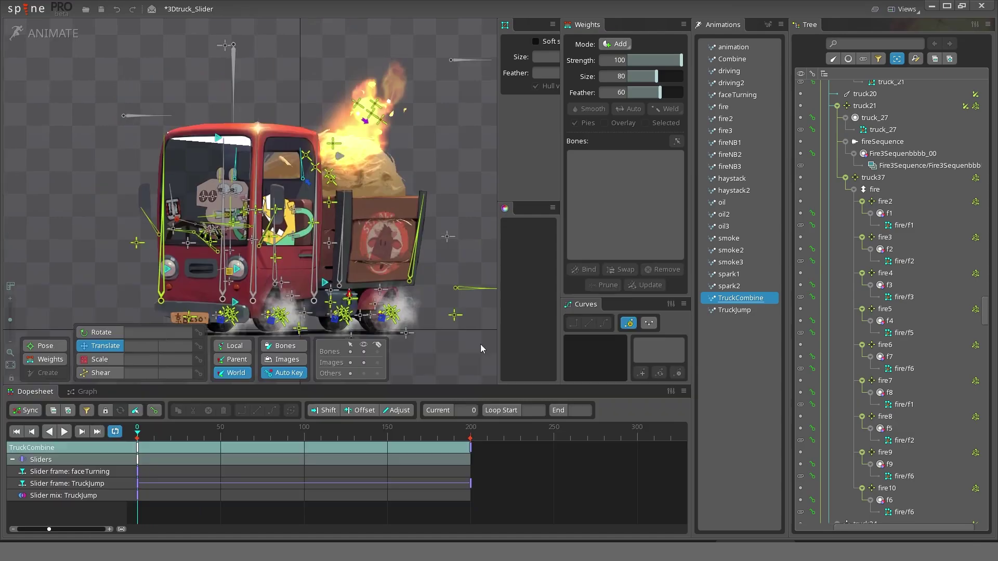
{"action": "left_click_drag", "start_coordinate": [463, 223], "coordinate": [462, 212]}
{"action": "key", "text": "d"}
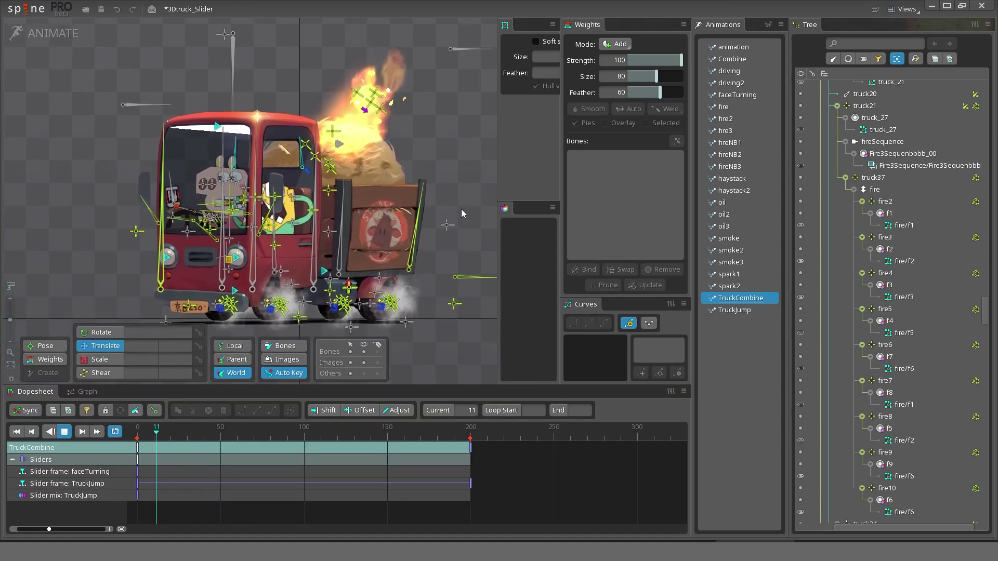
{"action": "key", "text": "d"}
{"action": "key", "text": "Home"}
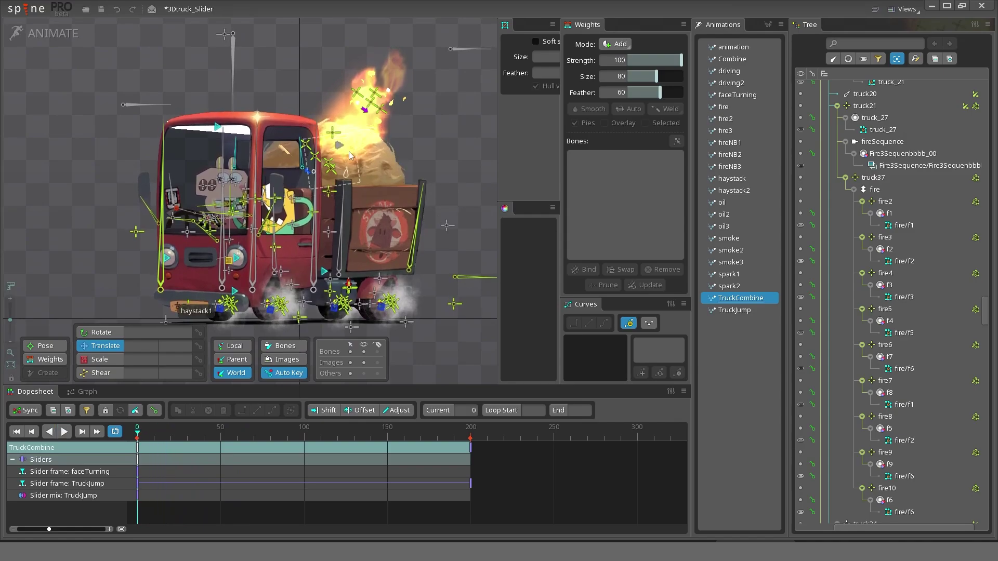
- Key the Fire3Sequence attachment's sequence at frame 0 with Loop mode and 30 FPS, and play the animation
{"action": "left_click", "coordinate": [339, 145]}
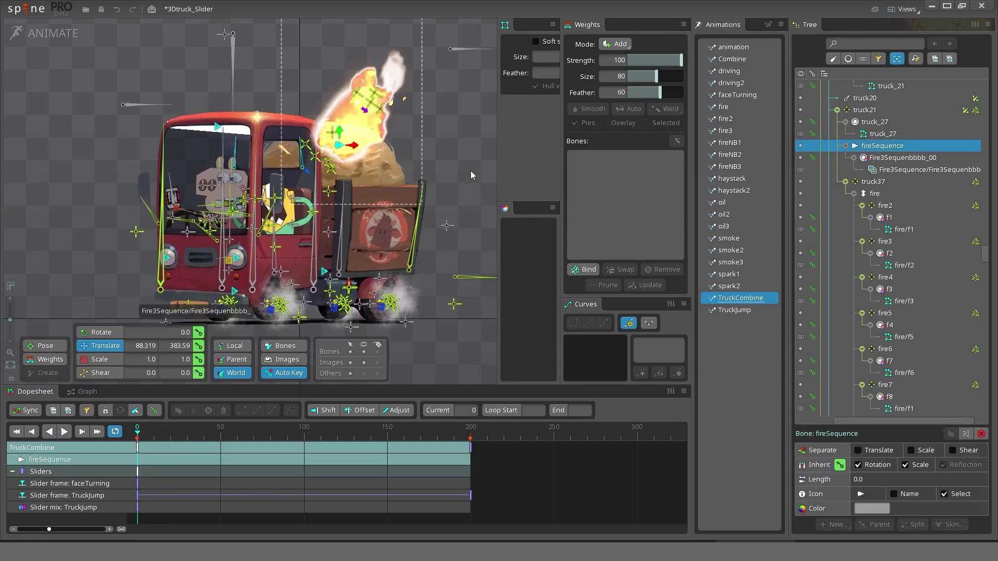
{"action": "left_click", "coordinate": [902, 170]}
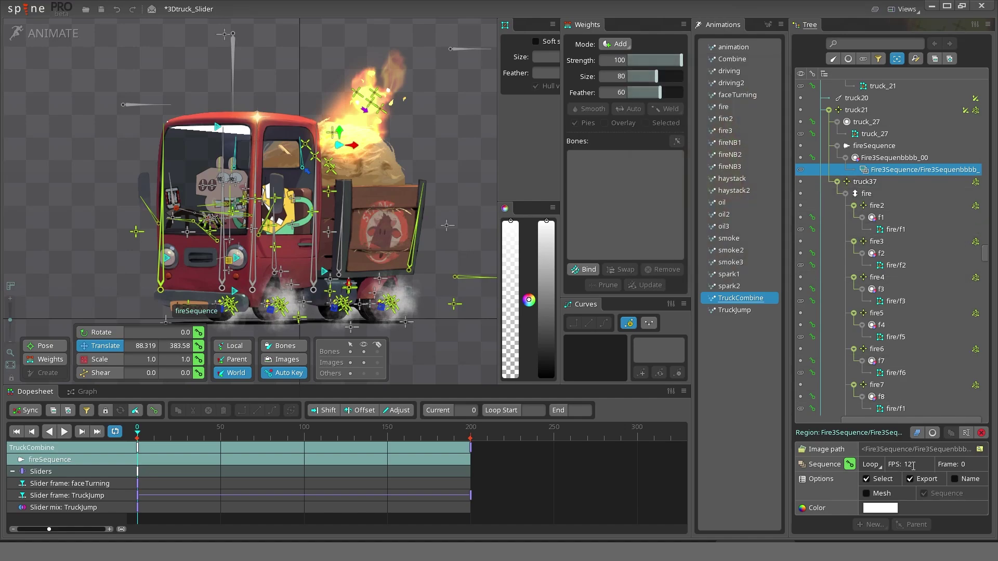
{"action": "type", "text": "30"}
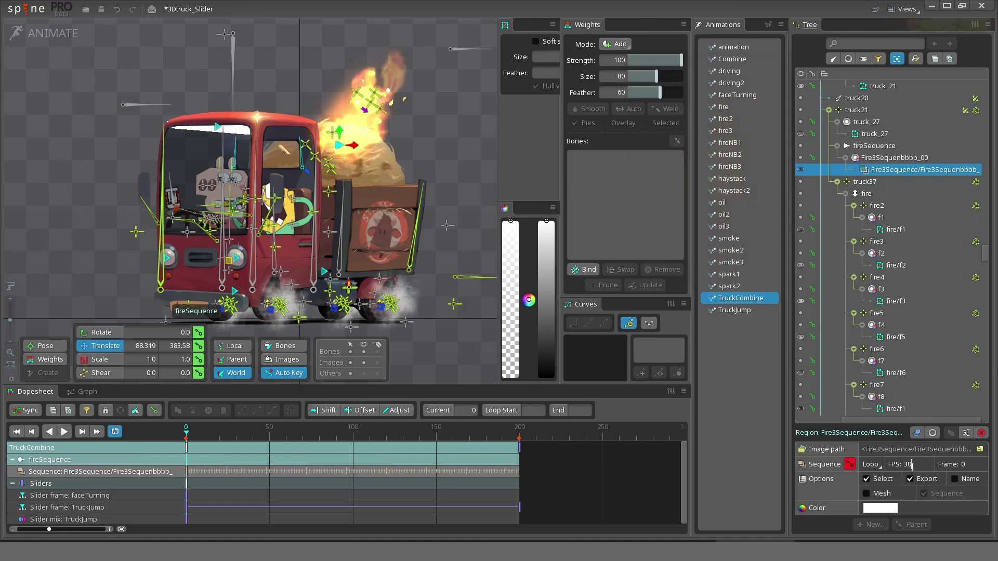
{"action": "left_click", "coordinate": [876, 464]}
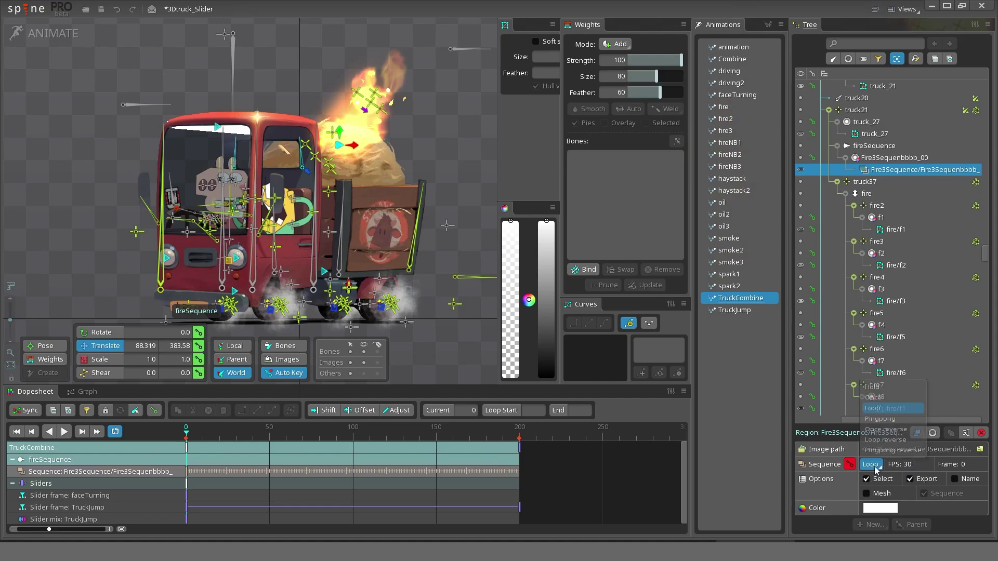
{"action": "left_click", "coordinate": [882, 406]}
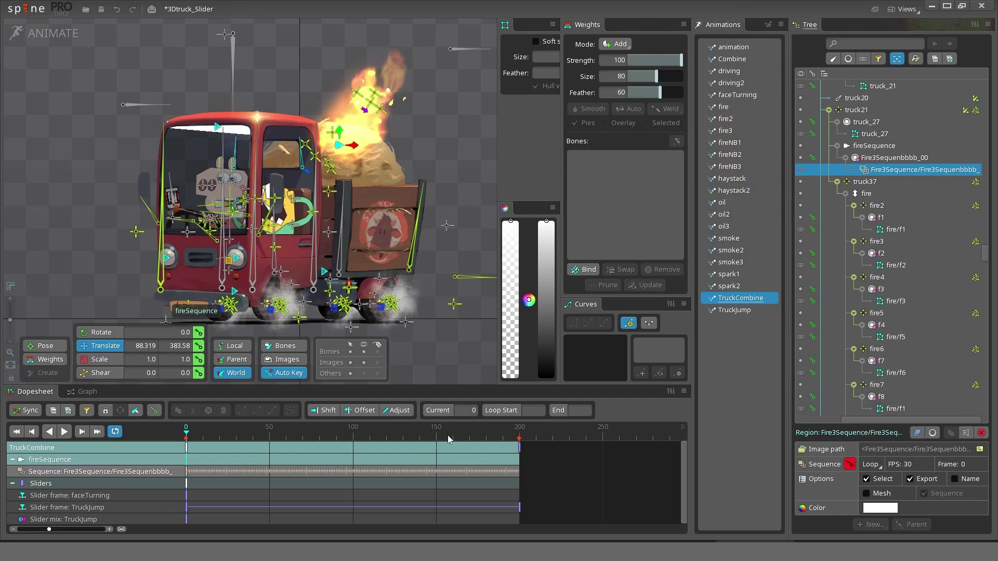
{"action": "key", "text": "space"}
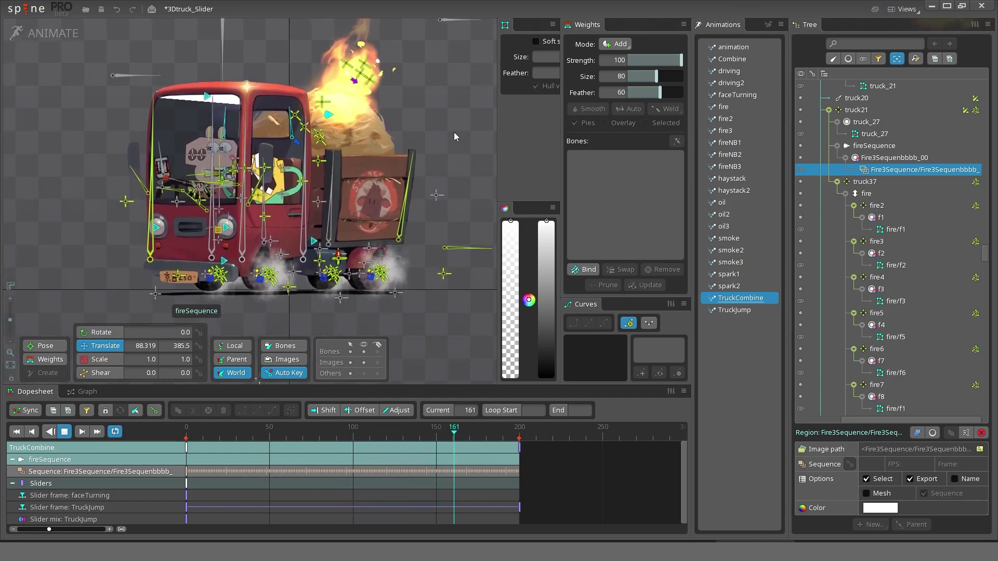
- Key the smoke2 slider at frame 0 of the timeline with Frame 0 and Mix 100
{"action": "scroll", "coordinate": [884, 234], "scroll_direction": "down", "scroll_amount": 10}
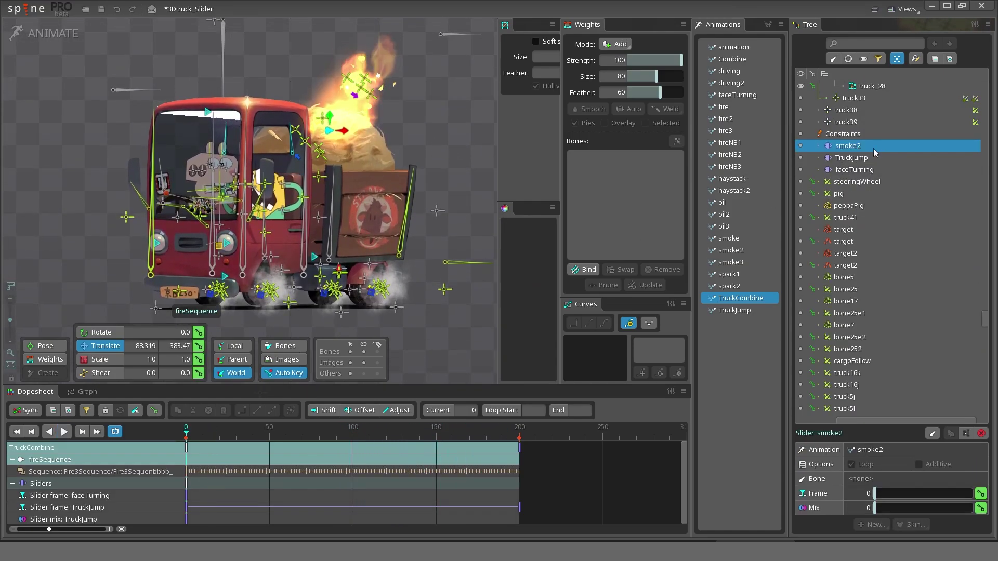
{"action": "left_click", "coordinate": [850, 157]}
{"action": "left_click", "coordinate": [847, 146]}
{"action": "left_click_drag", "start_coordinate": [878, 508], "coordinate": [949, 510]}
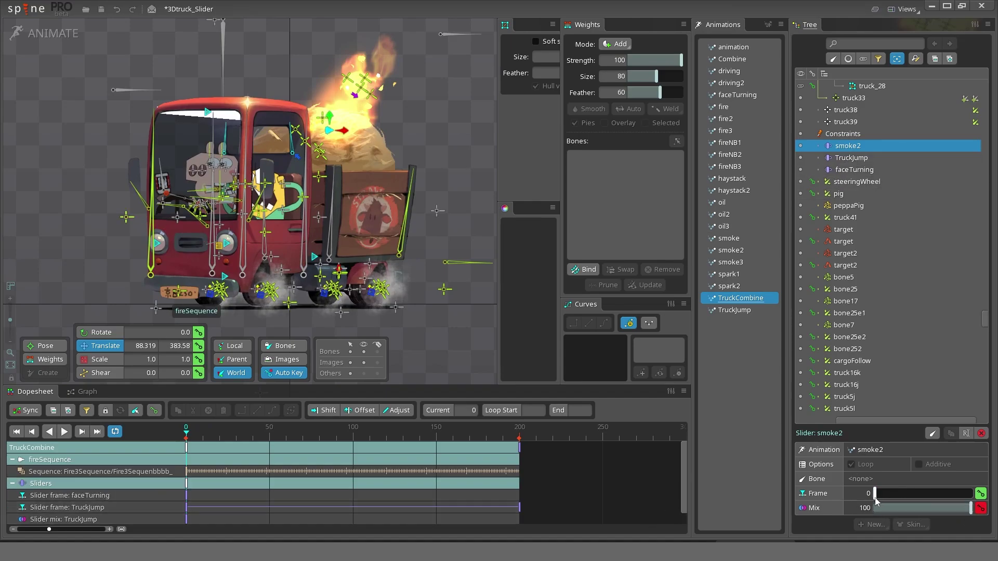
{"action": "left_click", "coordinate": [980, 508]}
- Key the smoke2 slider's Frame at 200 on timeline frame 200, and play the animation
{"action": "left_click", "coordinate": [519, 433]}
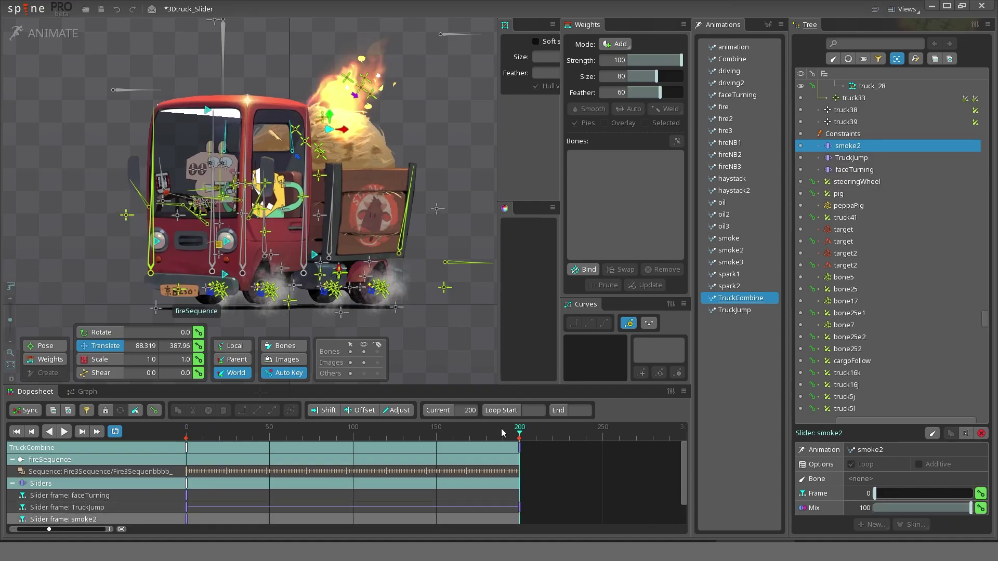
{"action": "left_click", "coordinate": [856, 493]}
{"action": "type", "text": "200"}
{"action": "key", "text": "Return"}
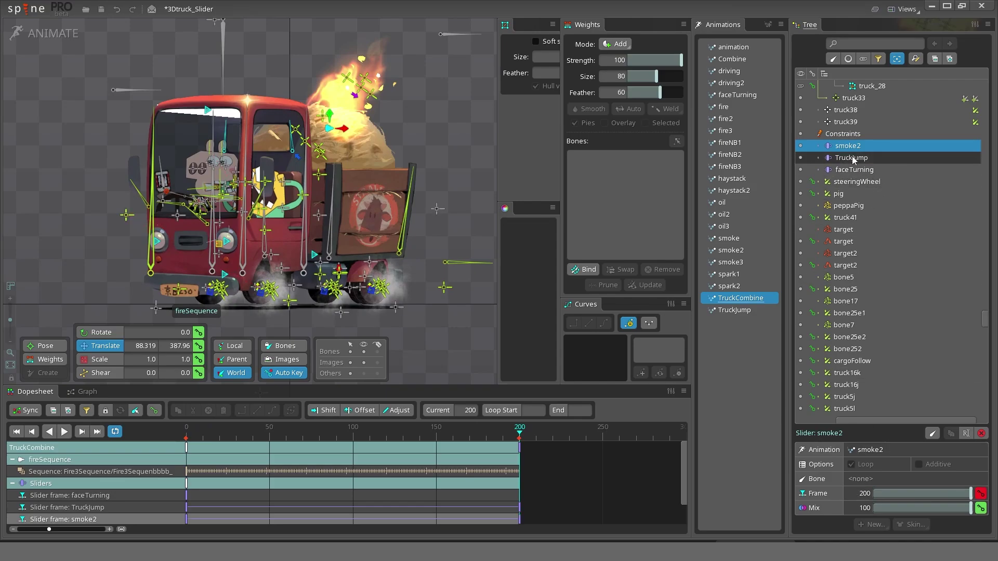
{"action": "key", "text": "space"}
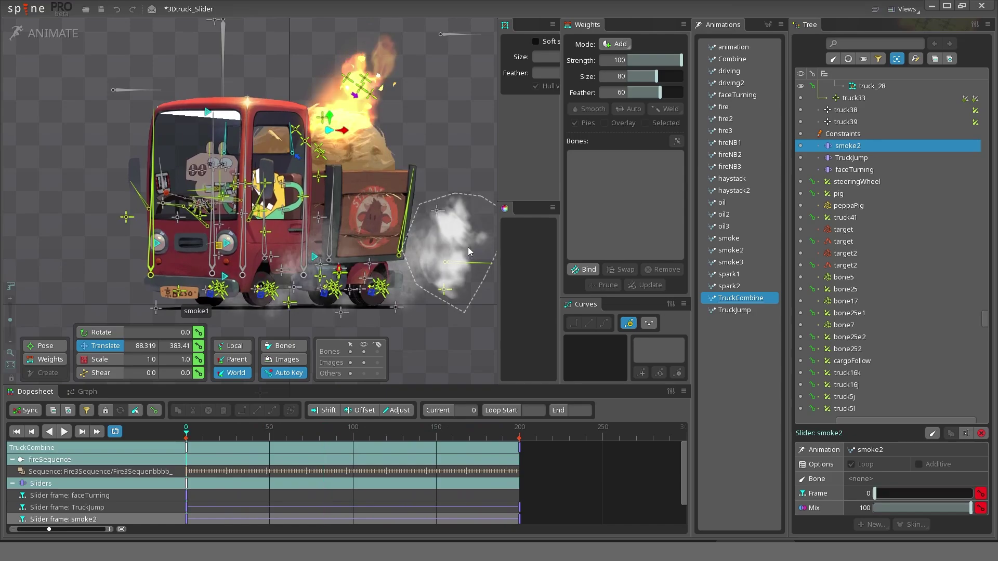
- Select the smoke1 mesh behind the truck, and play and scrub TruckCombine to examine the smoke's movement
{"action": "left_click", "coordinate": [466, 249]}
{"action": "key", "text": "space"}
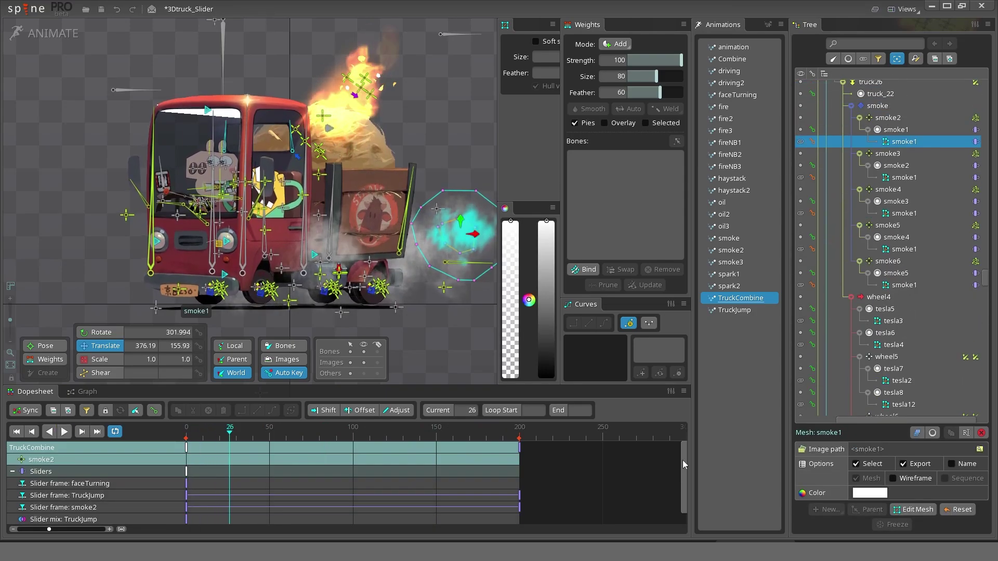
{"action": "mouse_move", "coordinate": [683, 460]}
{"action": "left_mouse_down"}
{"action": "mouse_move", "coordinate": [686, 512]}
{"action": "mouse_move", "coordinate": [681, 442]}
{"action": "left_mouse_up"}
{"action": "key", "text": "space"}
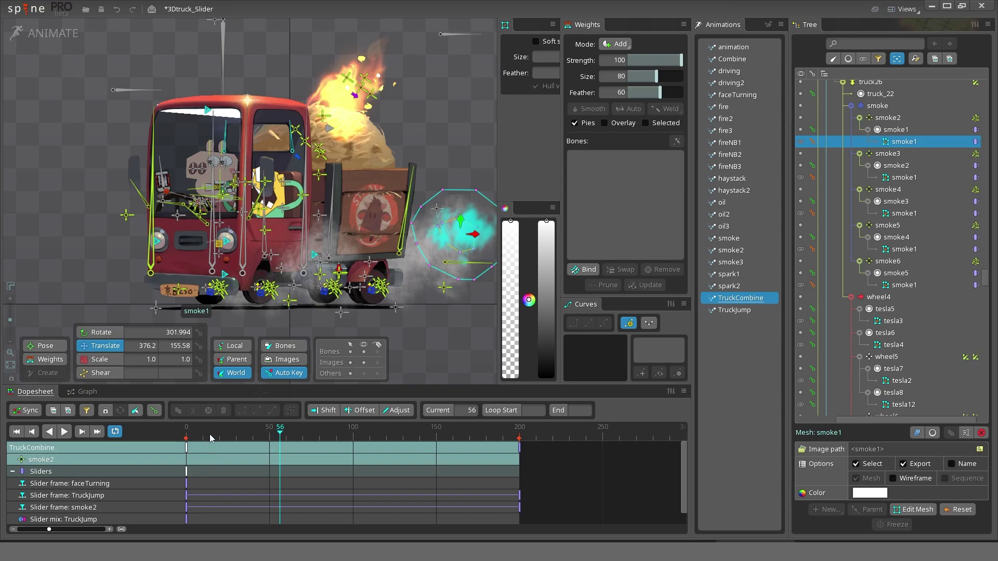
{"action": "left_click_drag", "start_coordinate": [211, 438], "coordinate": [357, 434]}
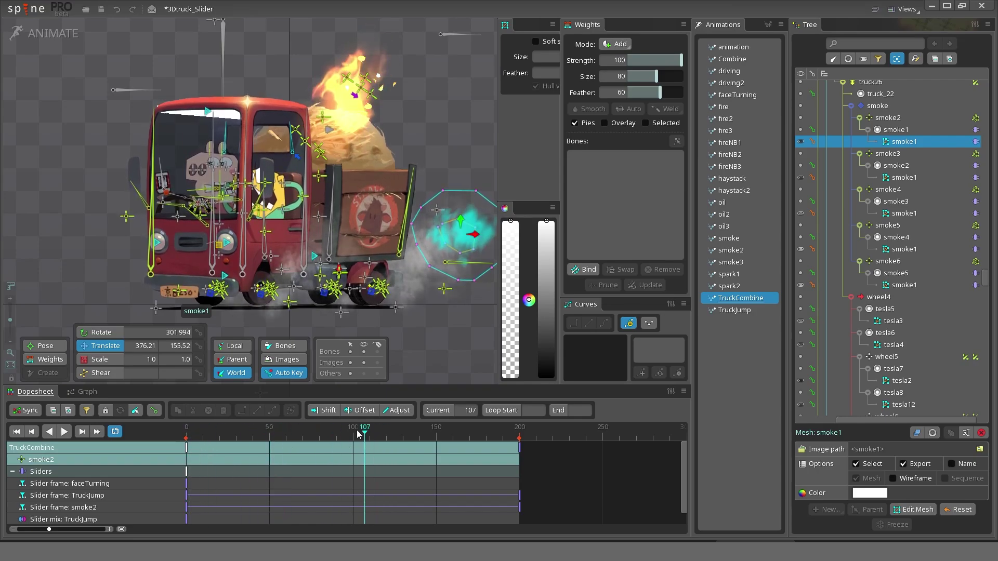
{"action": "left_click_drag", "start_coordinate": [236, 432], "coordinate": [208, 432]}
{"action": "key", "text": "d"}
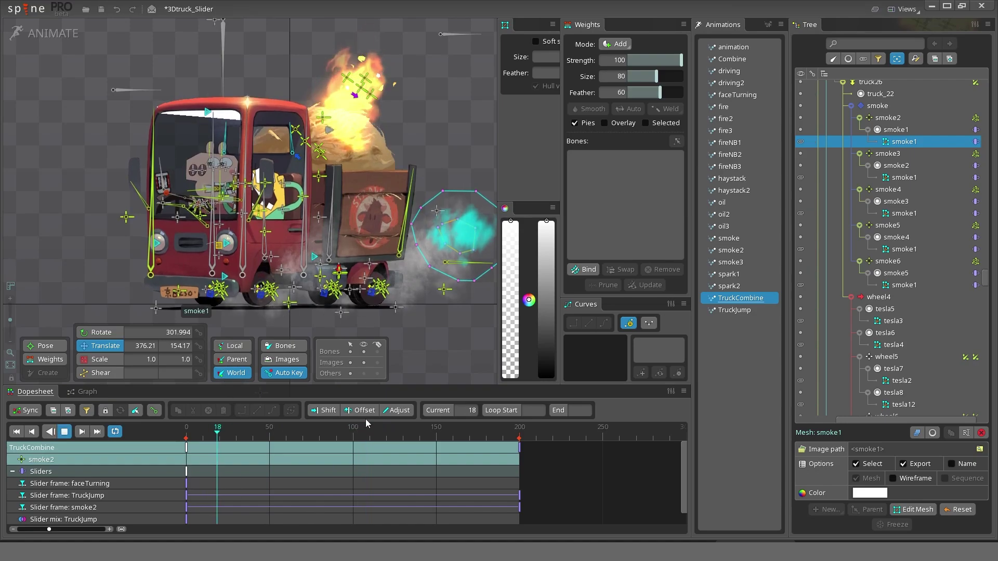
{"action": "key", "text": "d"}
- Play TruckCombine to examine the truck's cab, and select the faceTurning slider constraint to check its settings
{"action": "scroll", "coordinate": [203, 186], "scroll_direction": "up", "scroll_amount": 4}
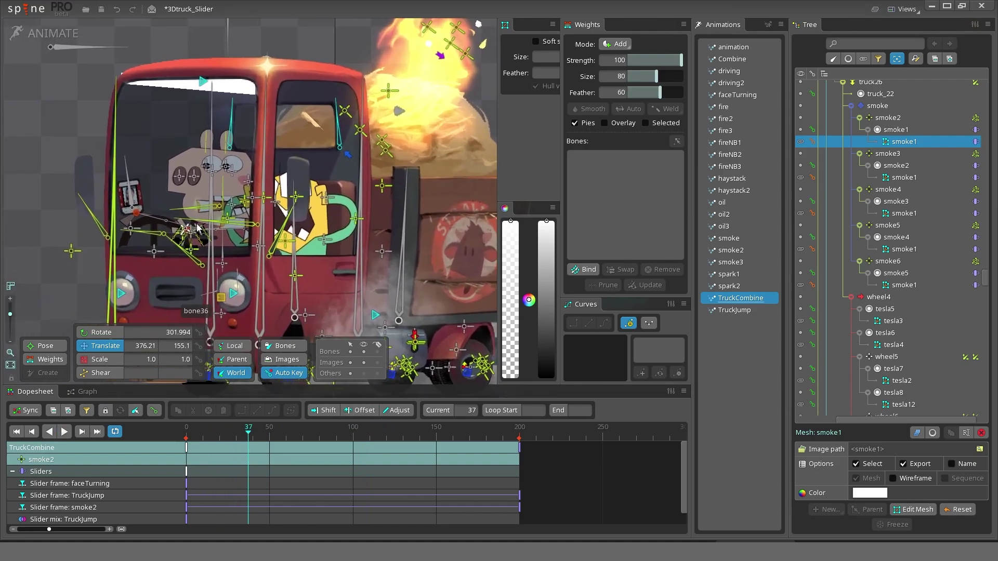
{"action": "left_click_drag", "start_coordinate": [204, 186], "coordinate": [224, 191]}
{"action": "key", "text": "d"}
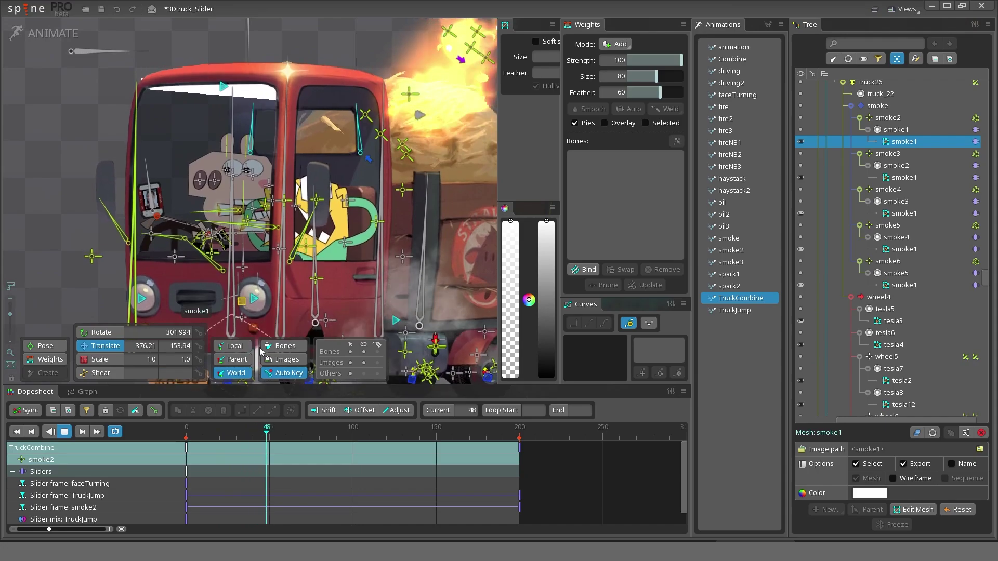
{"action": "key", "text": "d"}
{"action": "left_click_drag", "start_coordinate": [987, 281], "coordinate": [987, 314]}
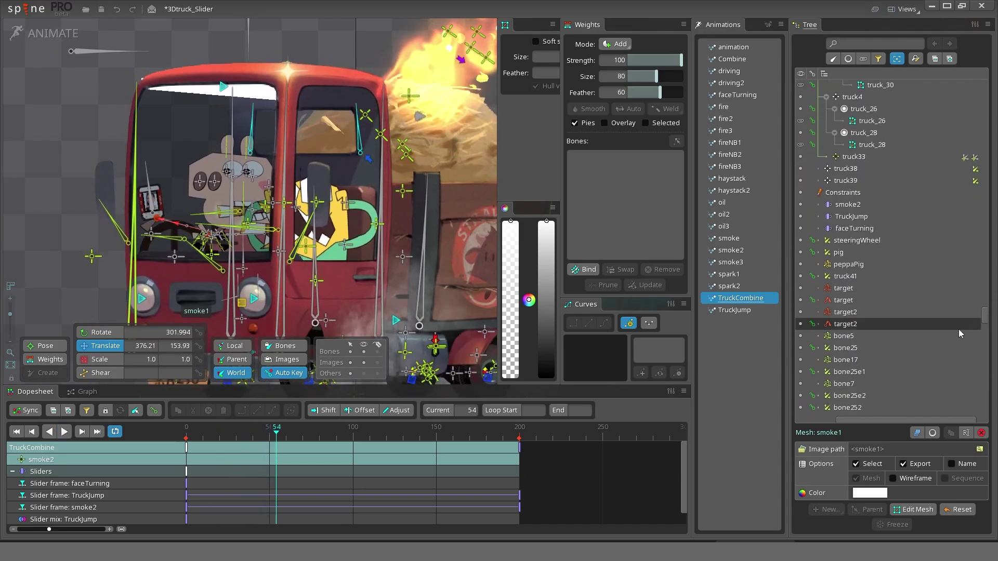
{"action": "left_click", "coordinate": [854, 229]}
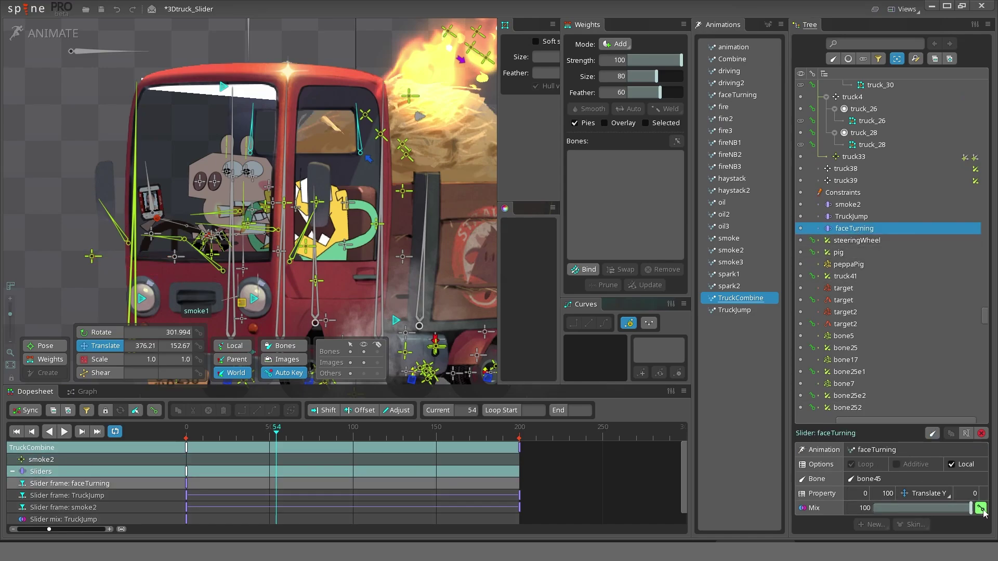
- Key bone45's translation at about frame 49, key it lowered to Y 424.16, and place that lowered key at about frame 69
{"action": "left_click_drag", "start_coordinate": [116, 58], "coordinate": [213, 128]}
{"action": "left_click", "coordinate": [146, 98]}
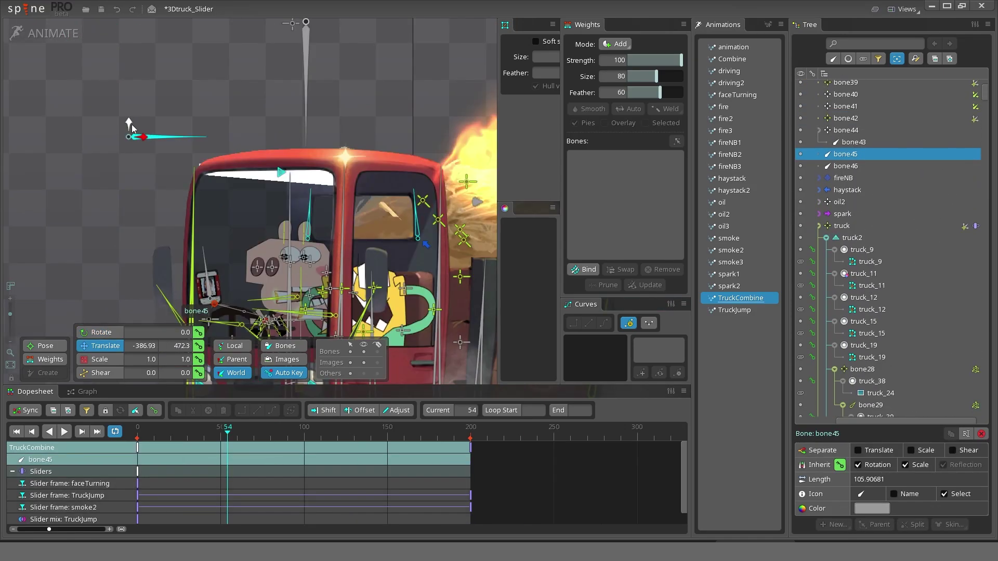
{"action": "left_click_drag", "start_coordinate": [223, 427], "coordinate": [257, 440]}
{"action": "left_click", "coordinate": [198, 346]}
{"action": "left_click_drag", "start_coordinate": [130, 125], "coordinate": [139, 151]}
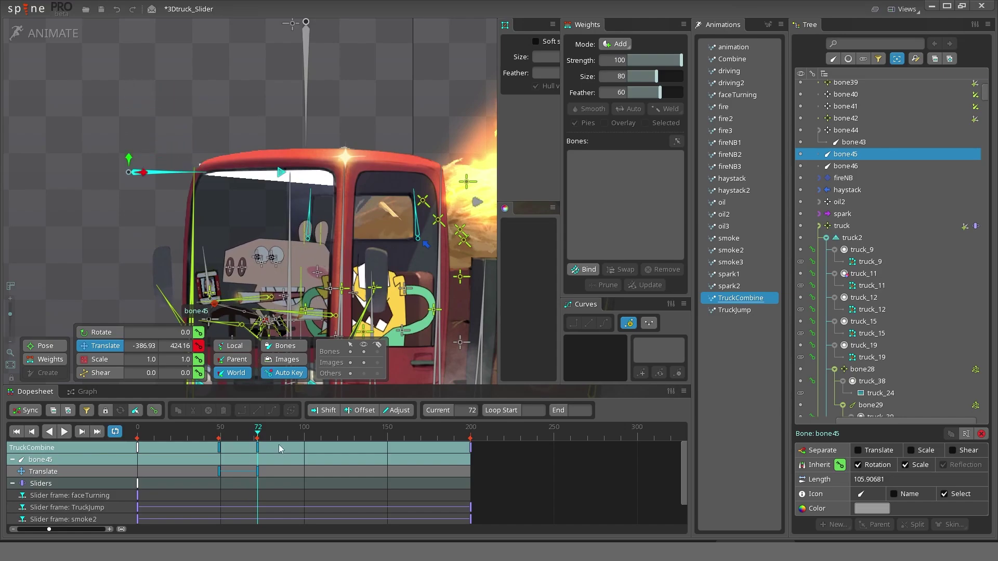
{"action": "left_click_drag", "start_coordinate": [222, 432], "coordinate": [252, 448]}
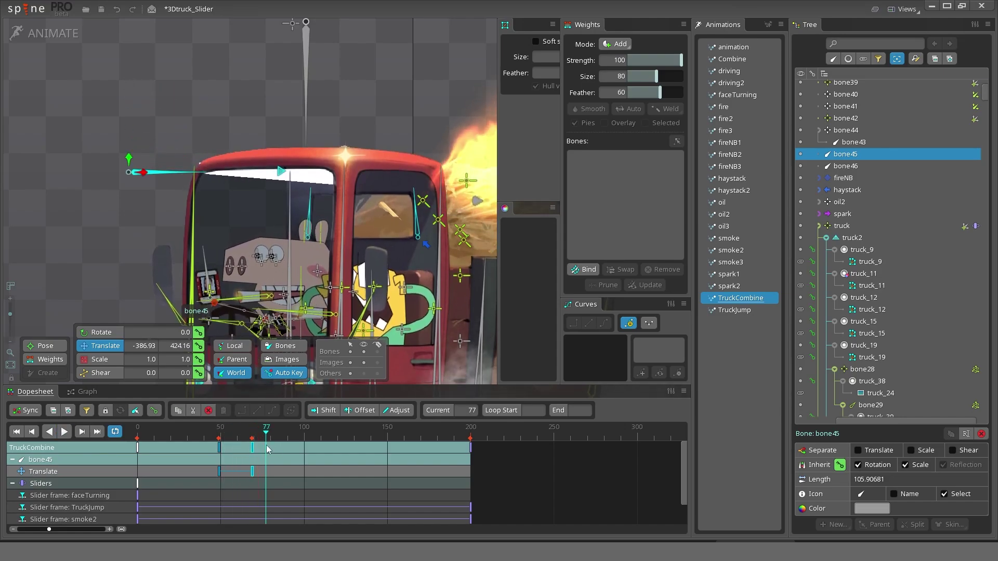
- Copy bone45's lowered translate key to about frame 117, and key the bone raised again on frame 135
{"action": "key", "text": "ctrl+c"}
{"action": "left_click", "coordinate": [332, 433]}
{"action": "key", "text": "ctrl+v"}
{"action": "left_click_drag", "start_coordinate": [332, 433], "coordinate": [362, 438]}
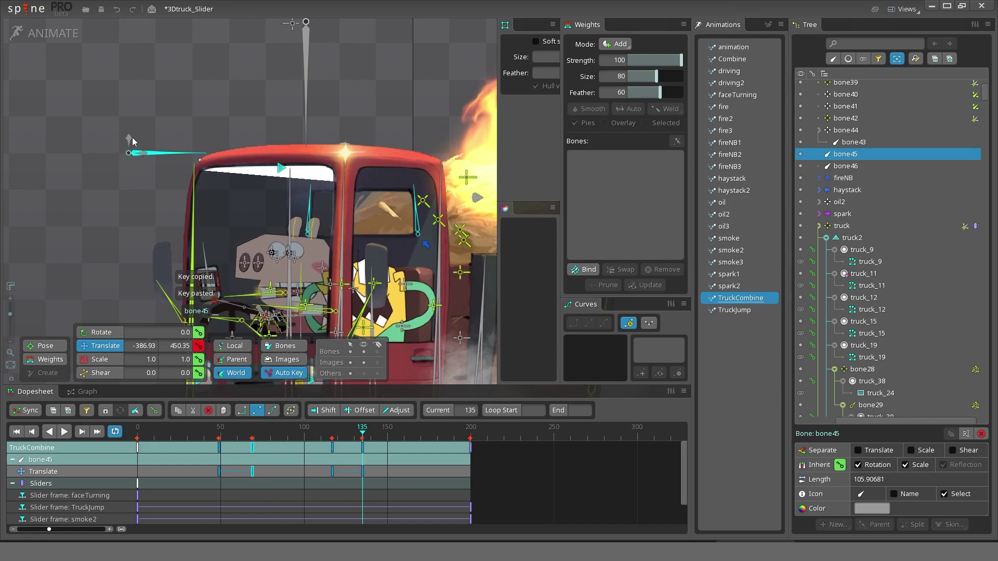
- Play TruckCombine to examine the pig's face turning, and bring up the program's version and project commands
{"action": "key", "text": "space"}
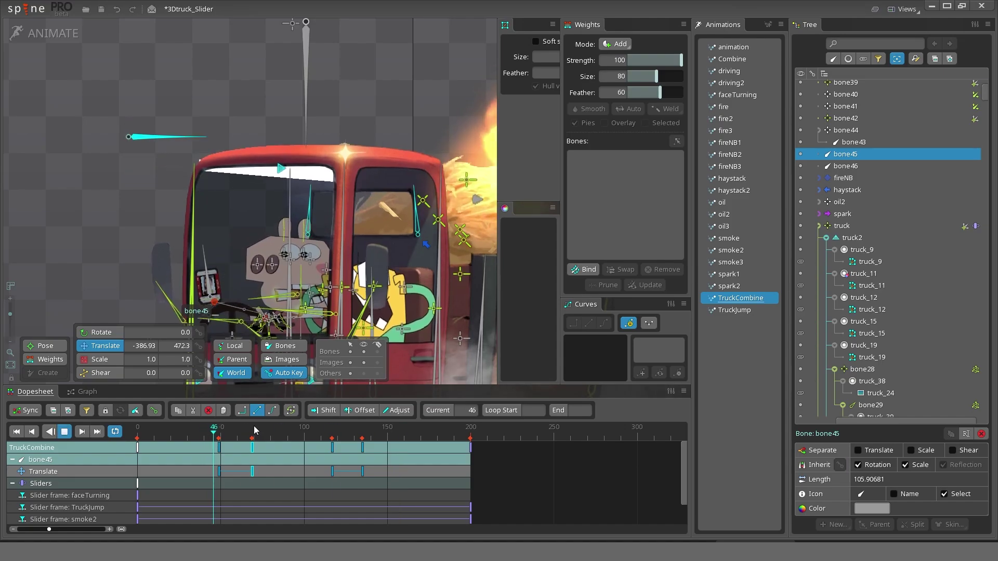
{"action": "scroll", "coordinate": [320, 323], "scroll_direction": "down", "scroll_amount": 3}
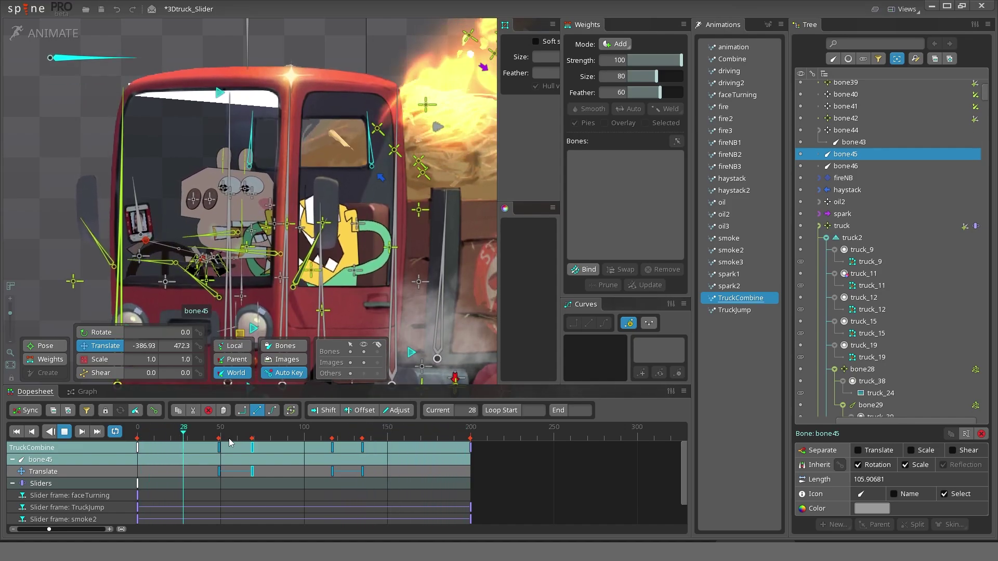
{"action": "left_click", "coordinate": [62, 16]}
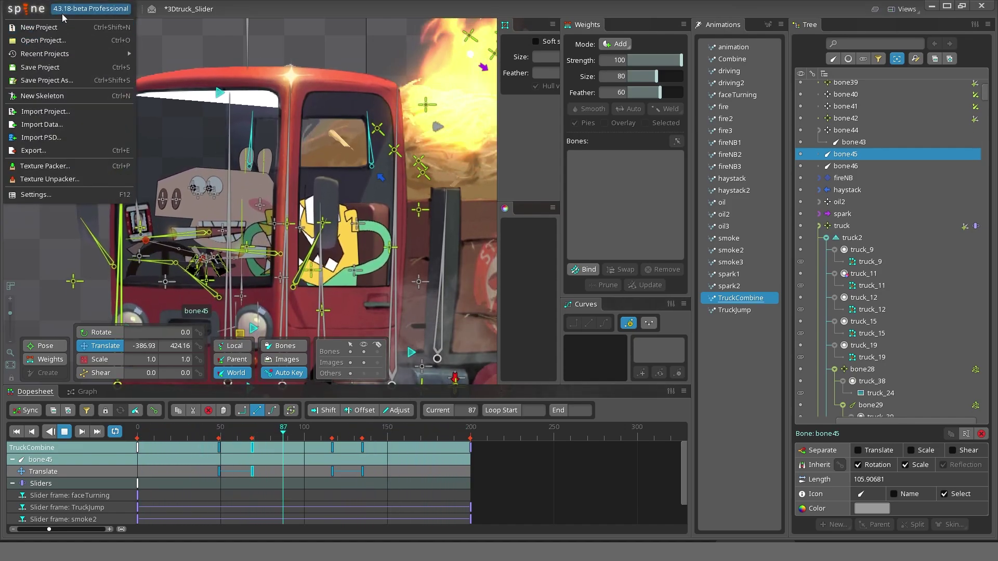